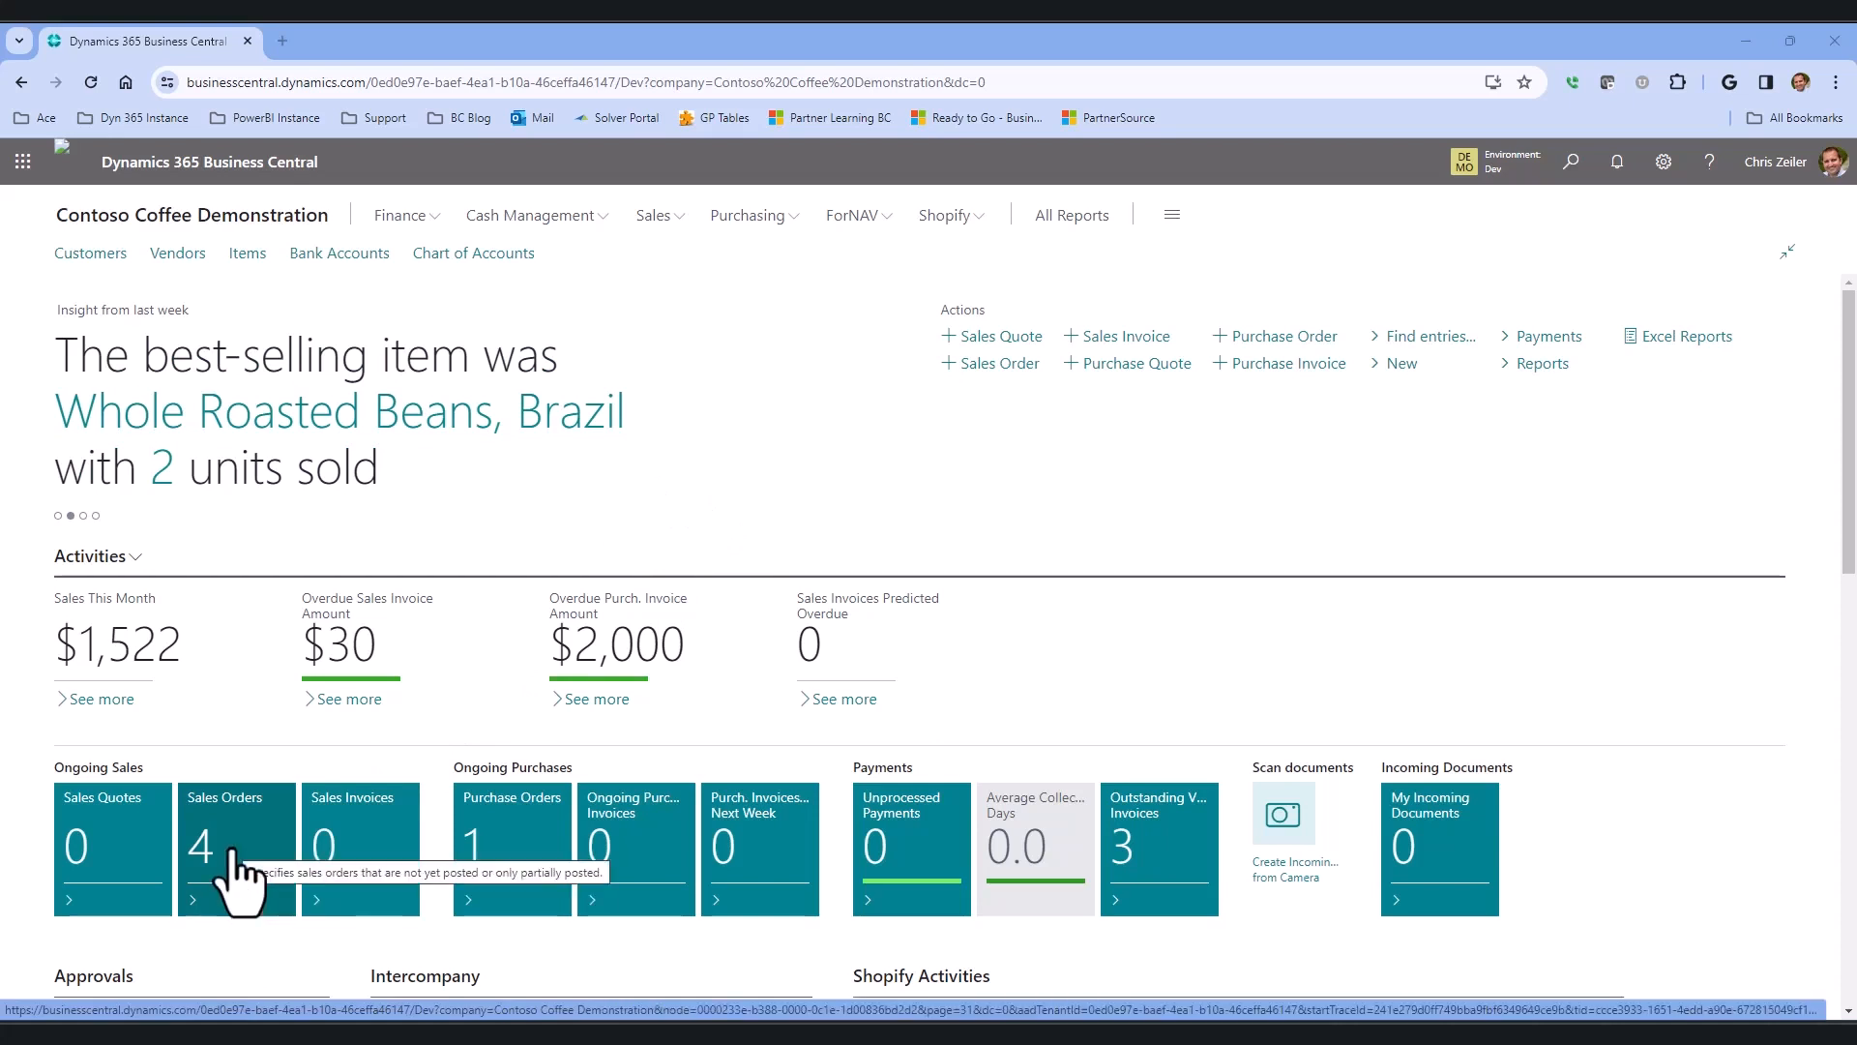
Step: Create a new sales order from the sales orders list for the customer Hartford Coffee Suppliers
left_click(233, 849)
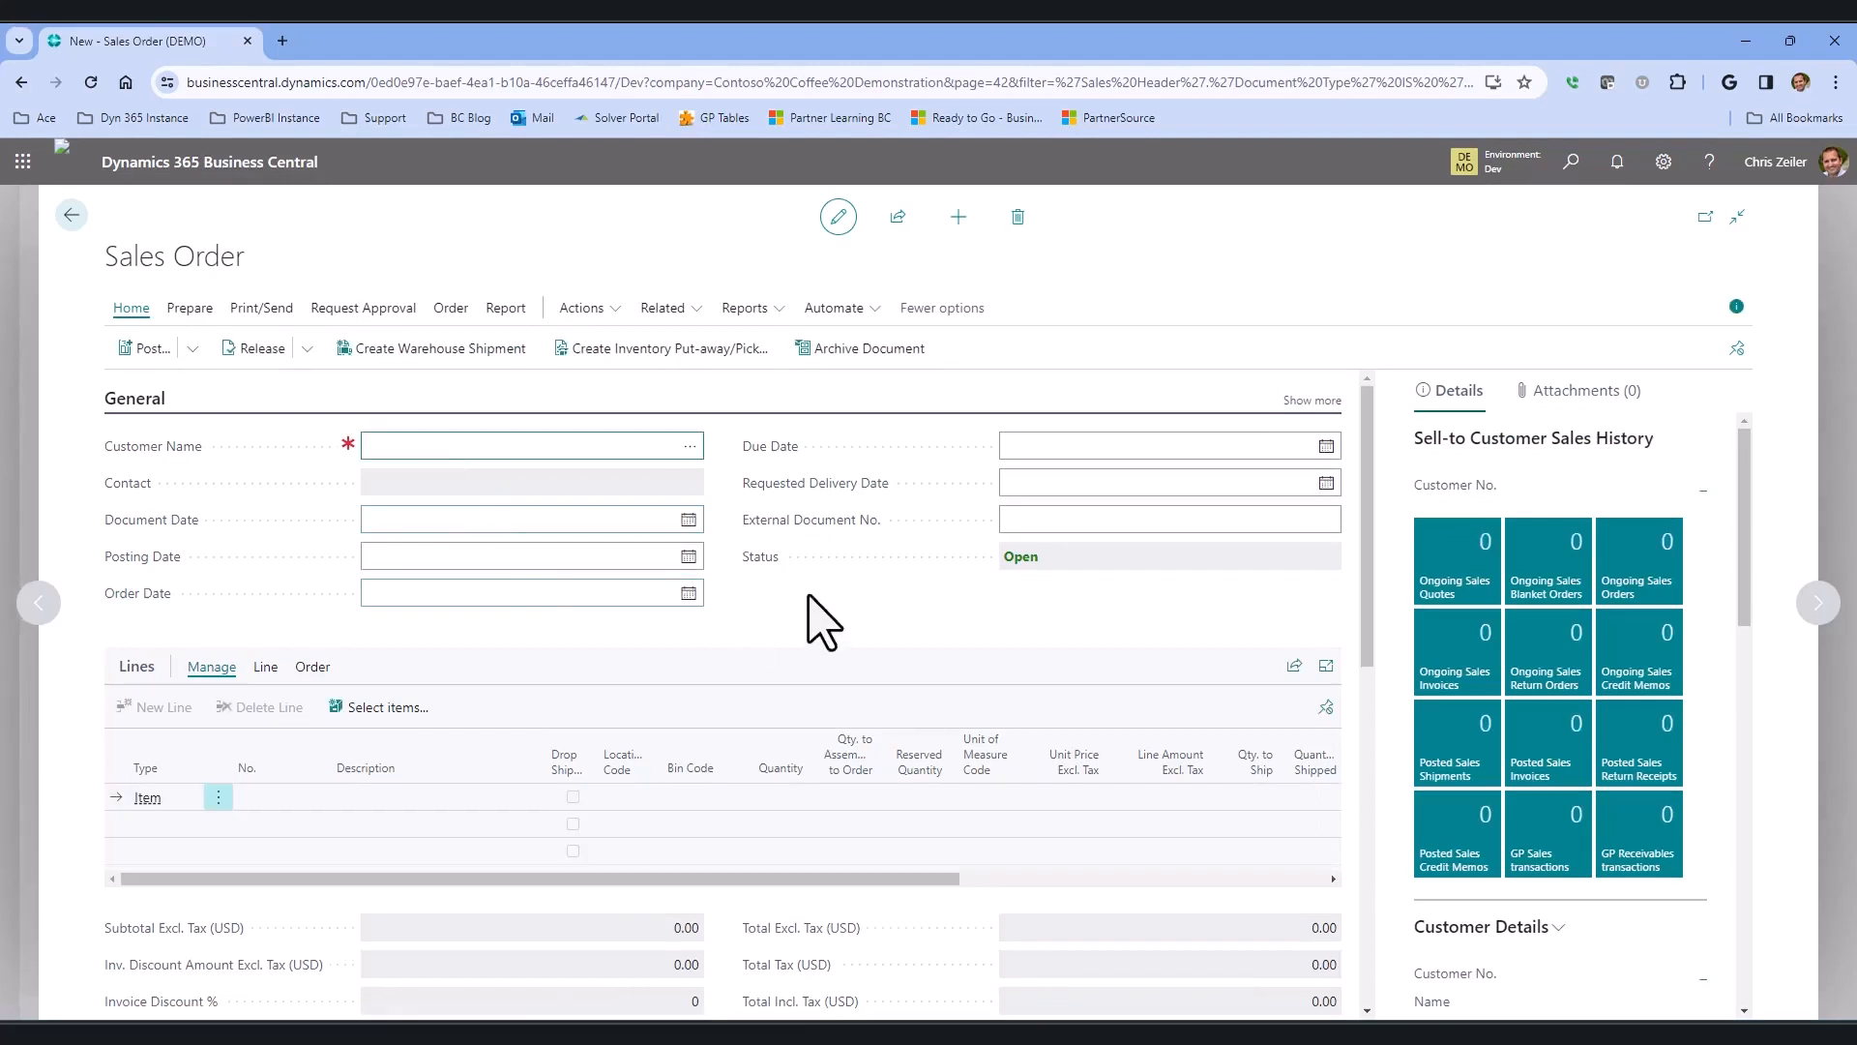
left_click(691, 449)
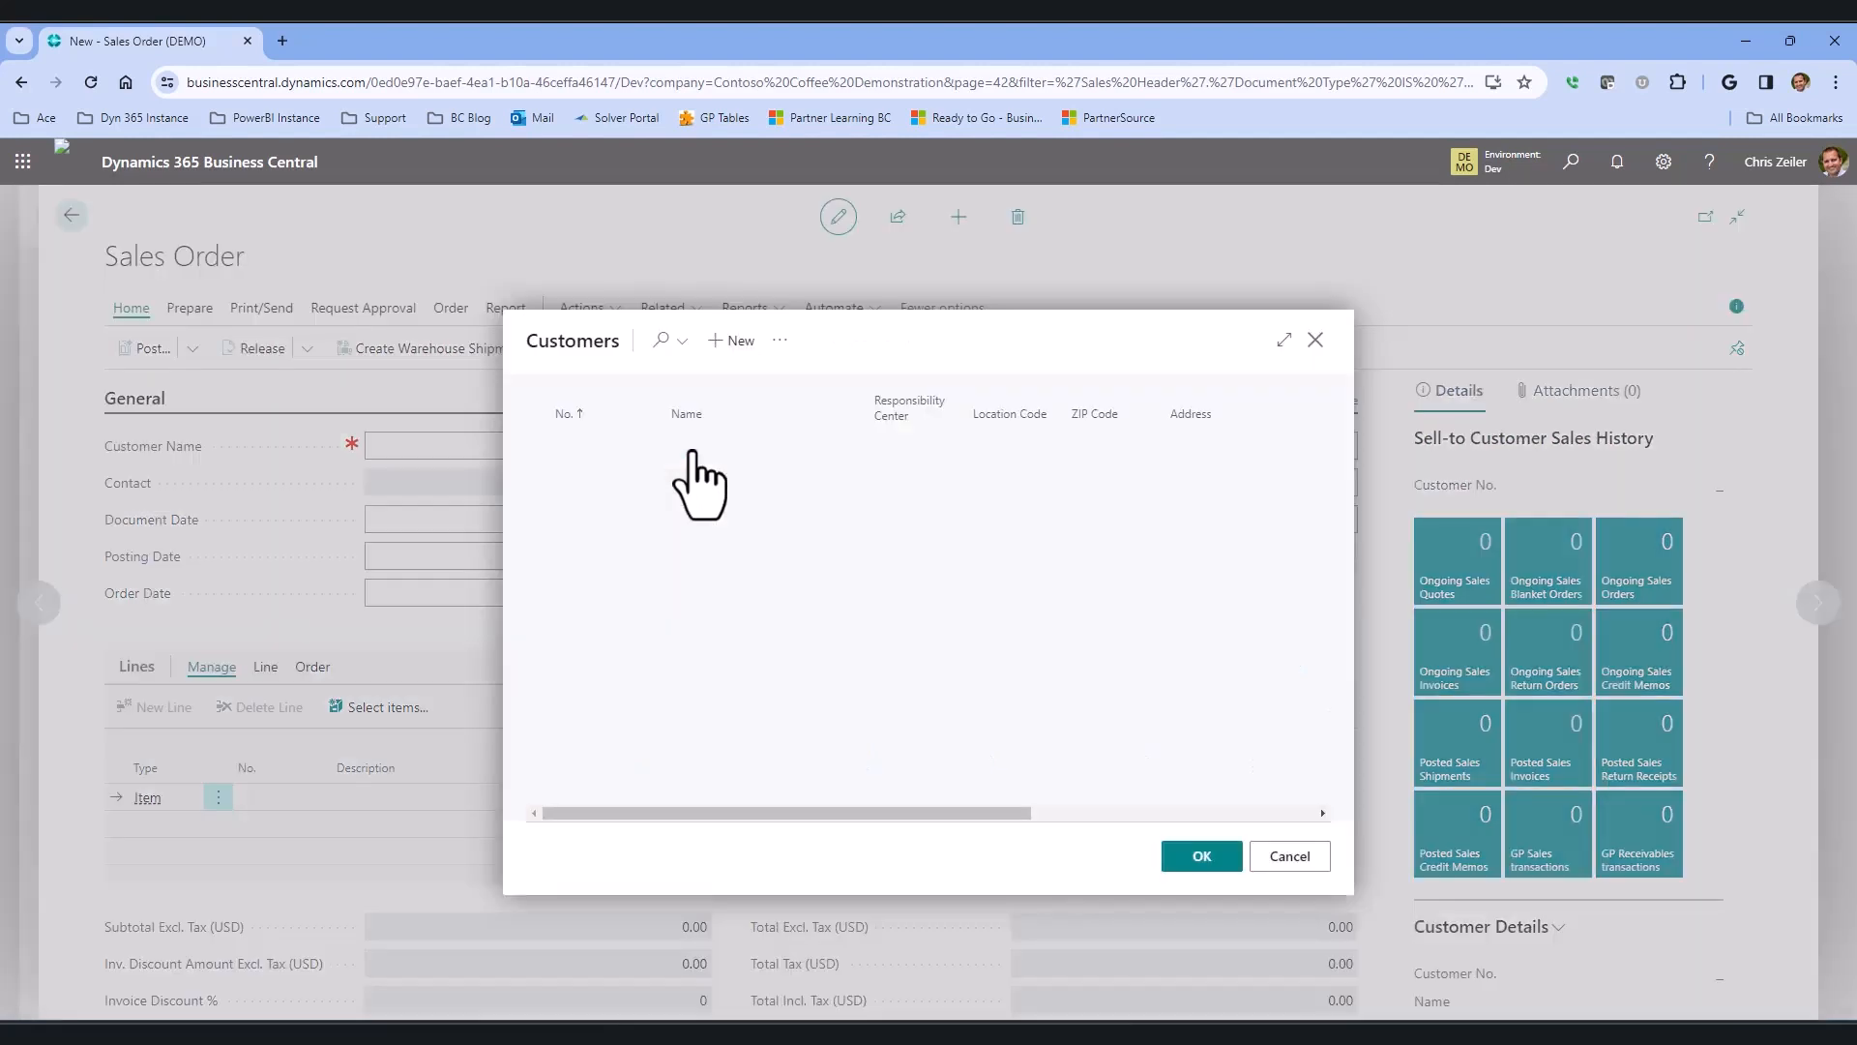
left_click(799, 527)
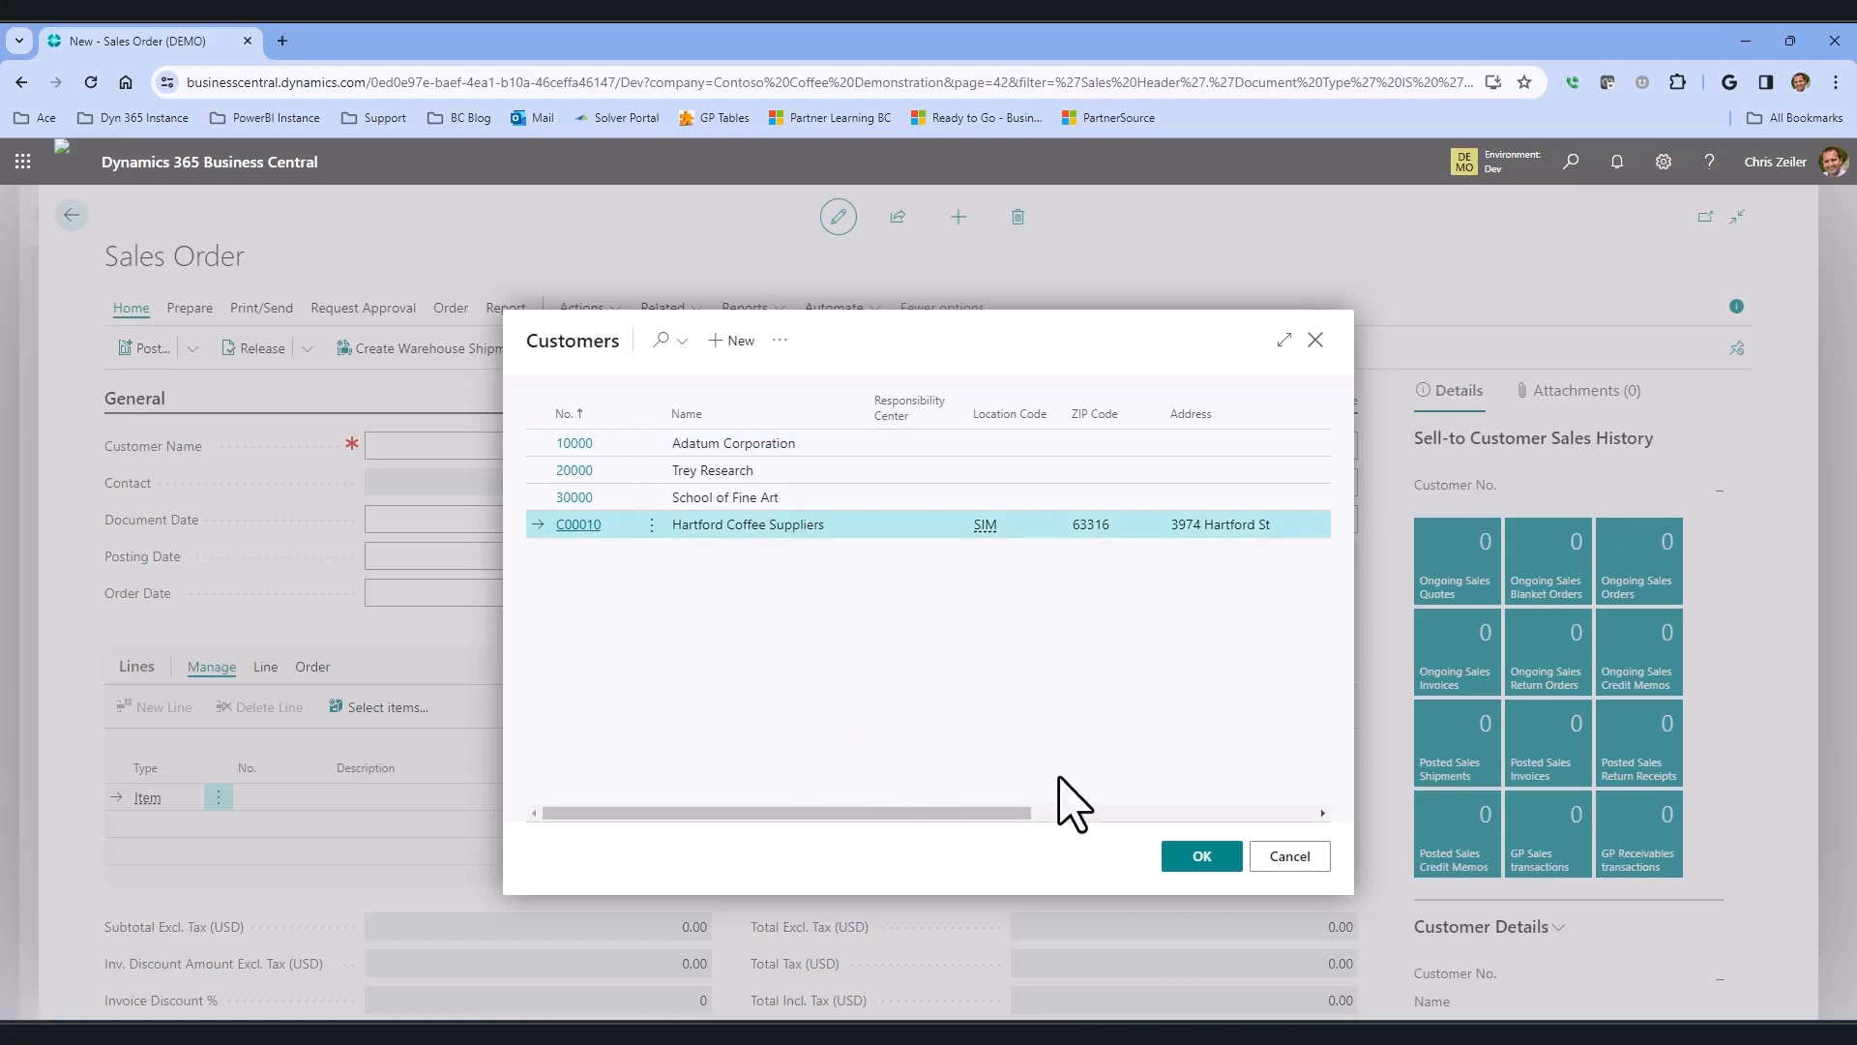
left_click(1224, 855)
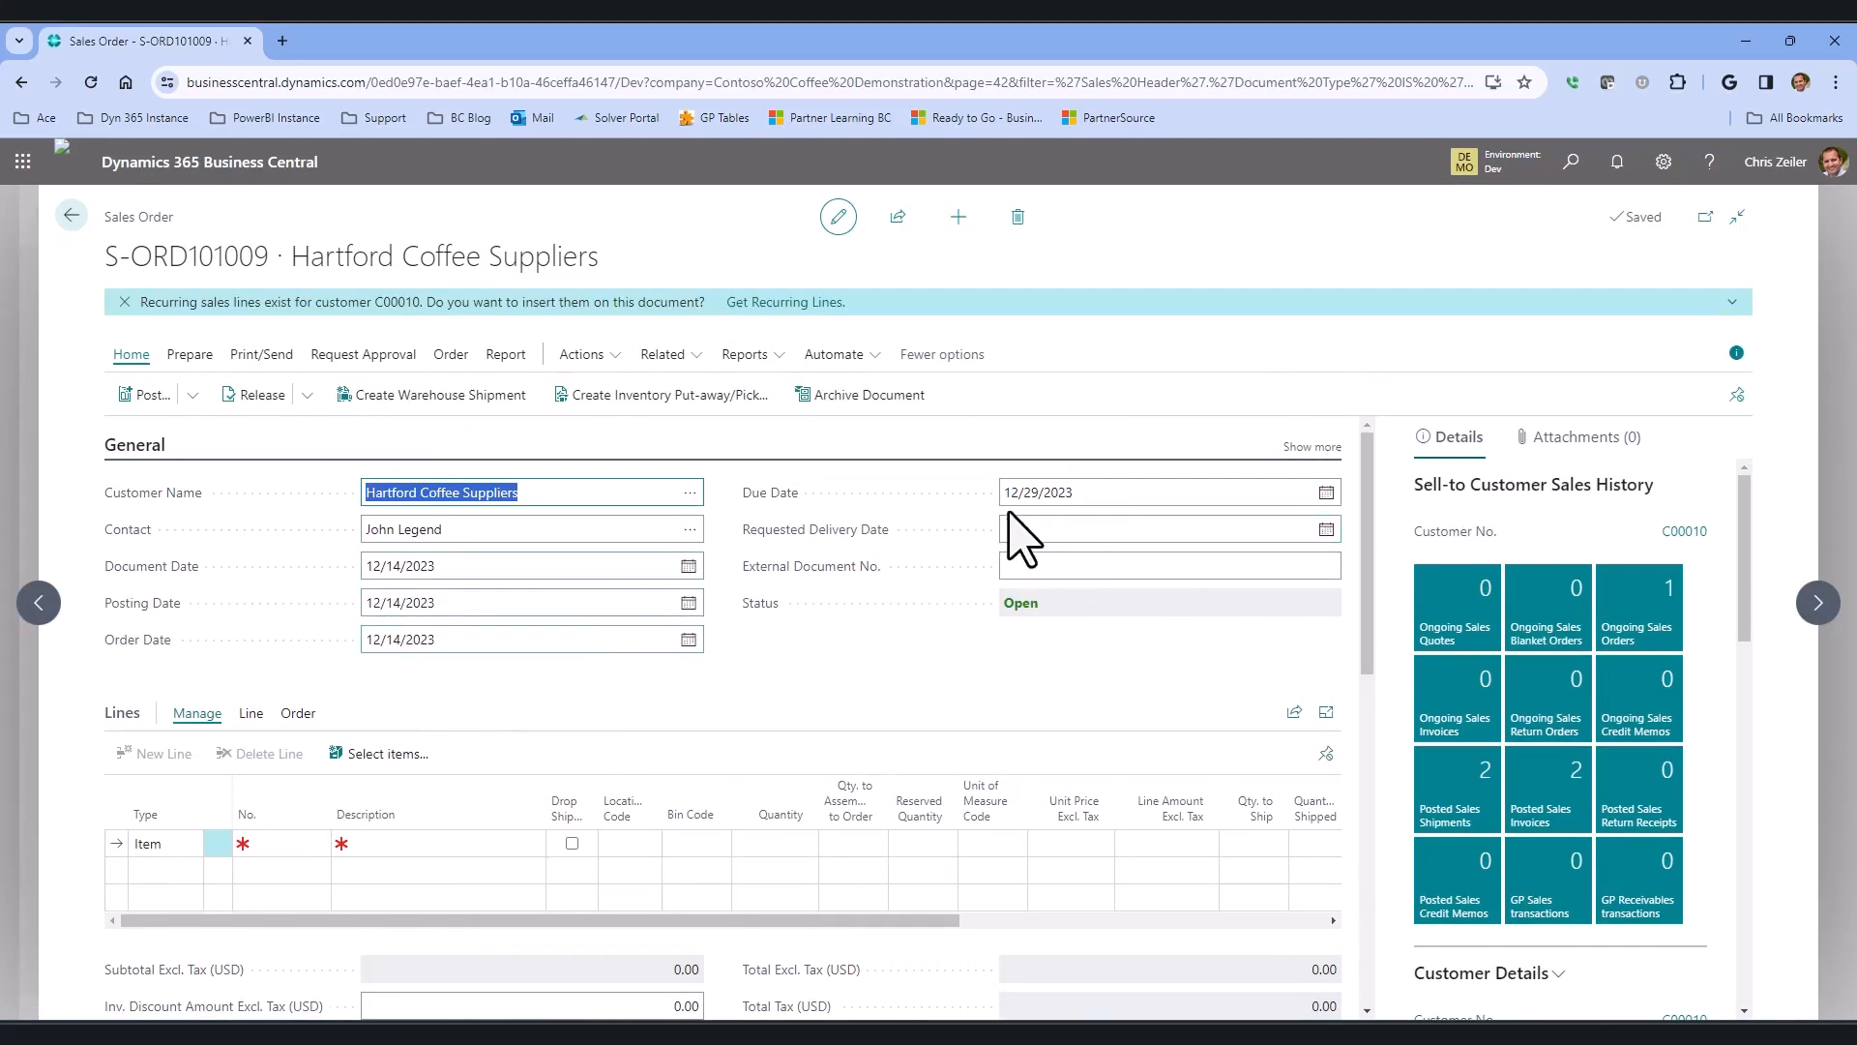
Step: Set the order's requested delivery date to 1/15/2024 and enter the customer's PO number as the external document number
left_click(1050, 528)
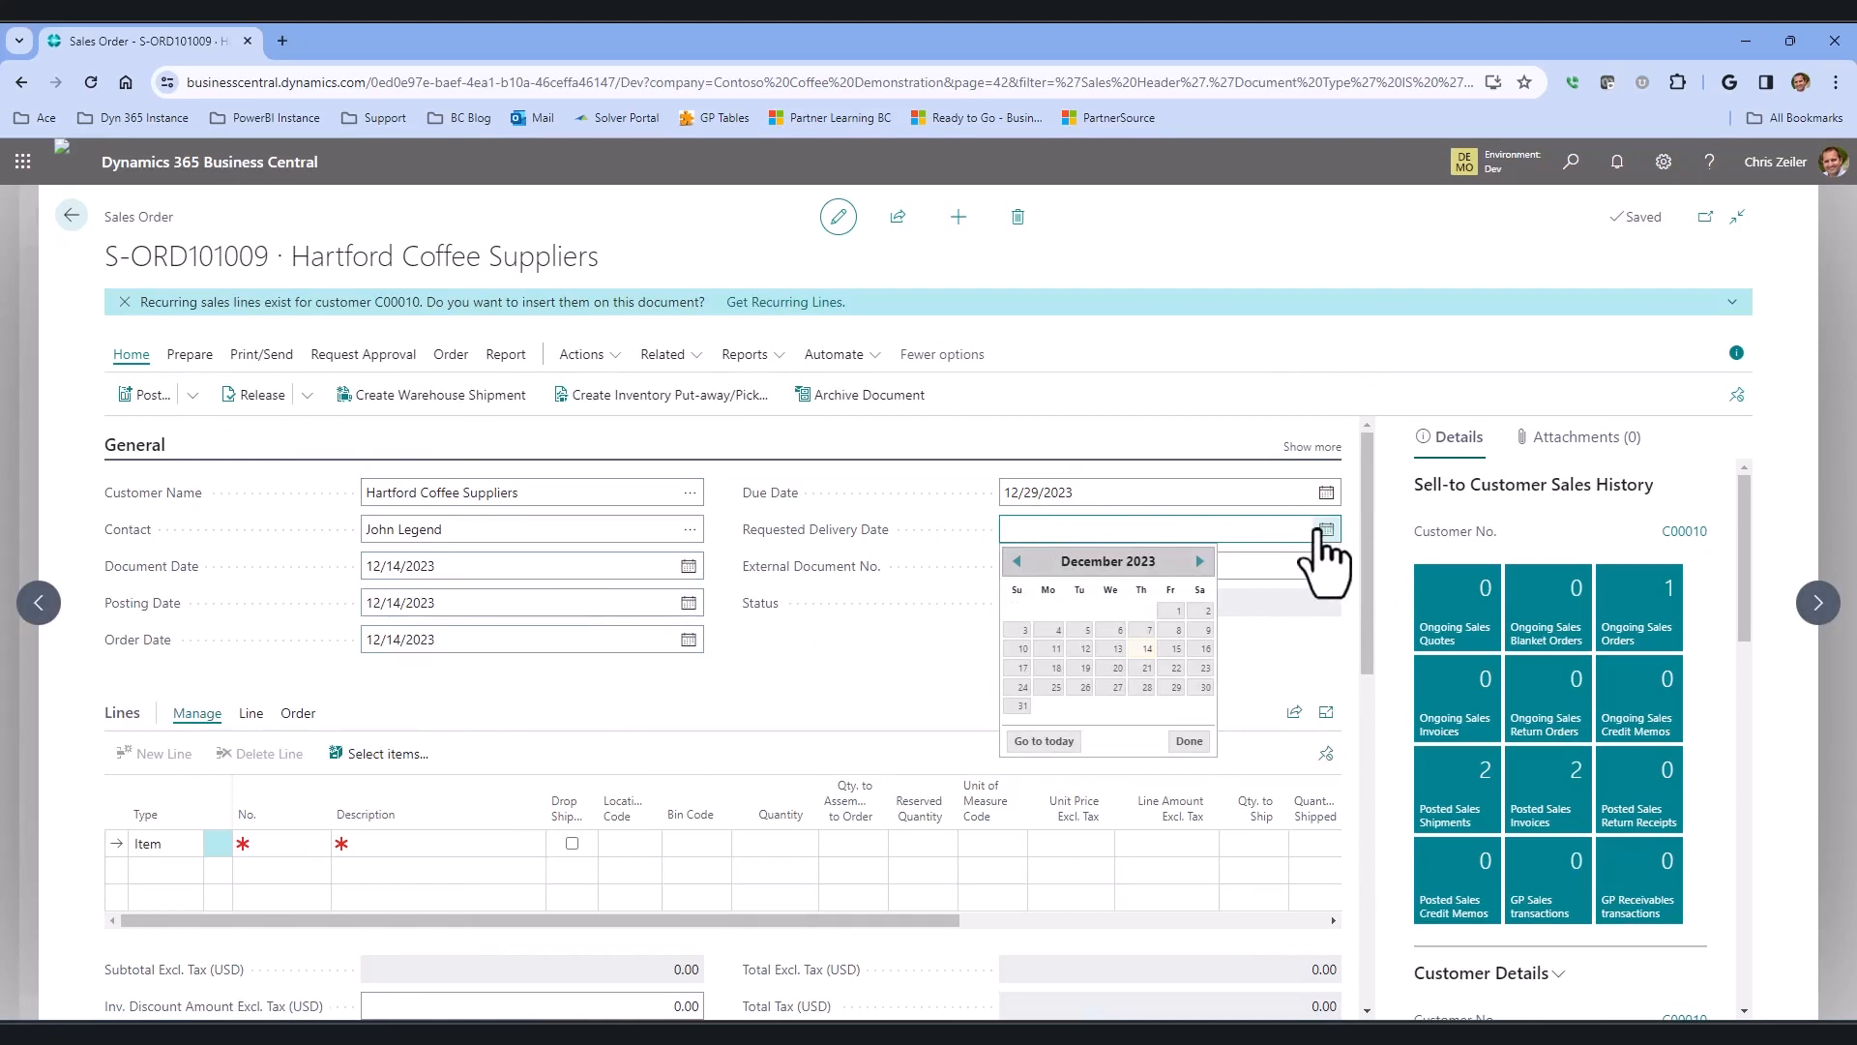
left_click(1199, 560)
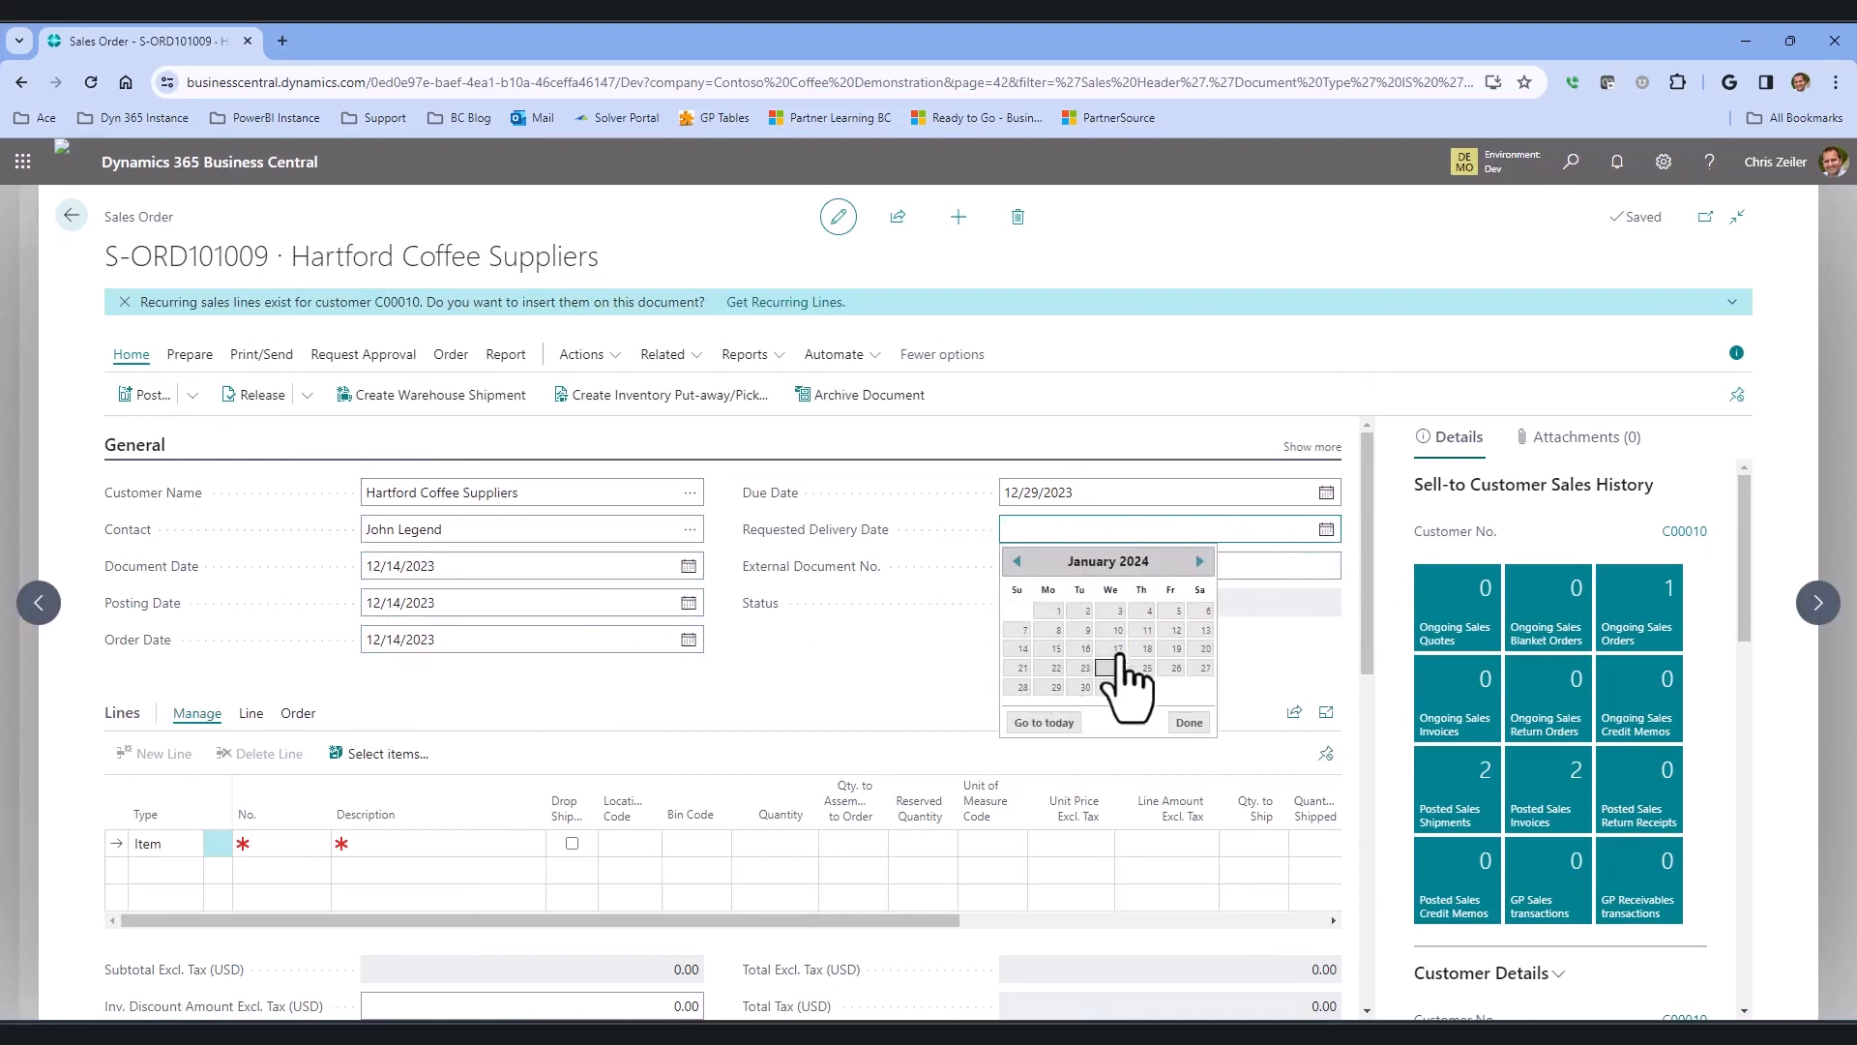
left_click(1055, 648)
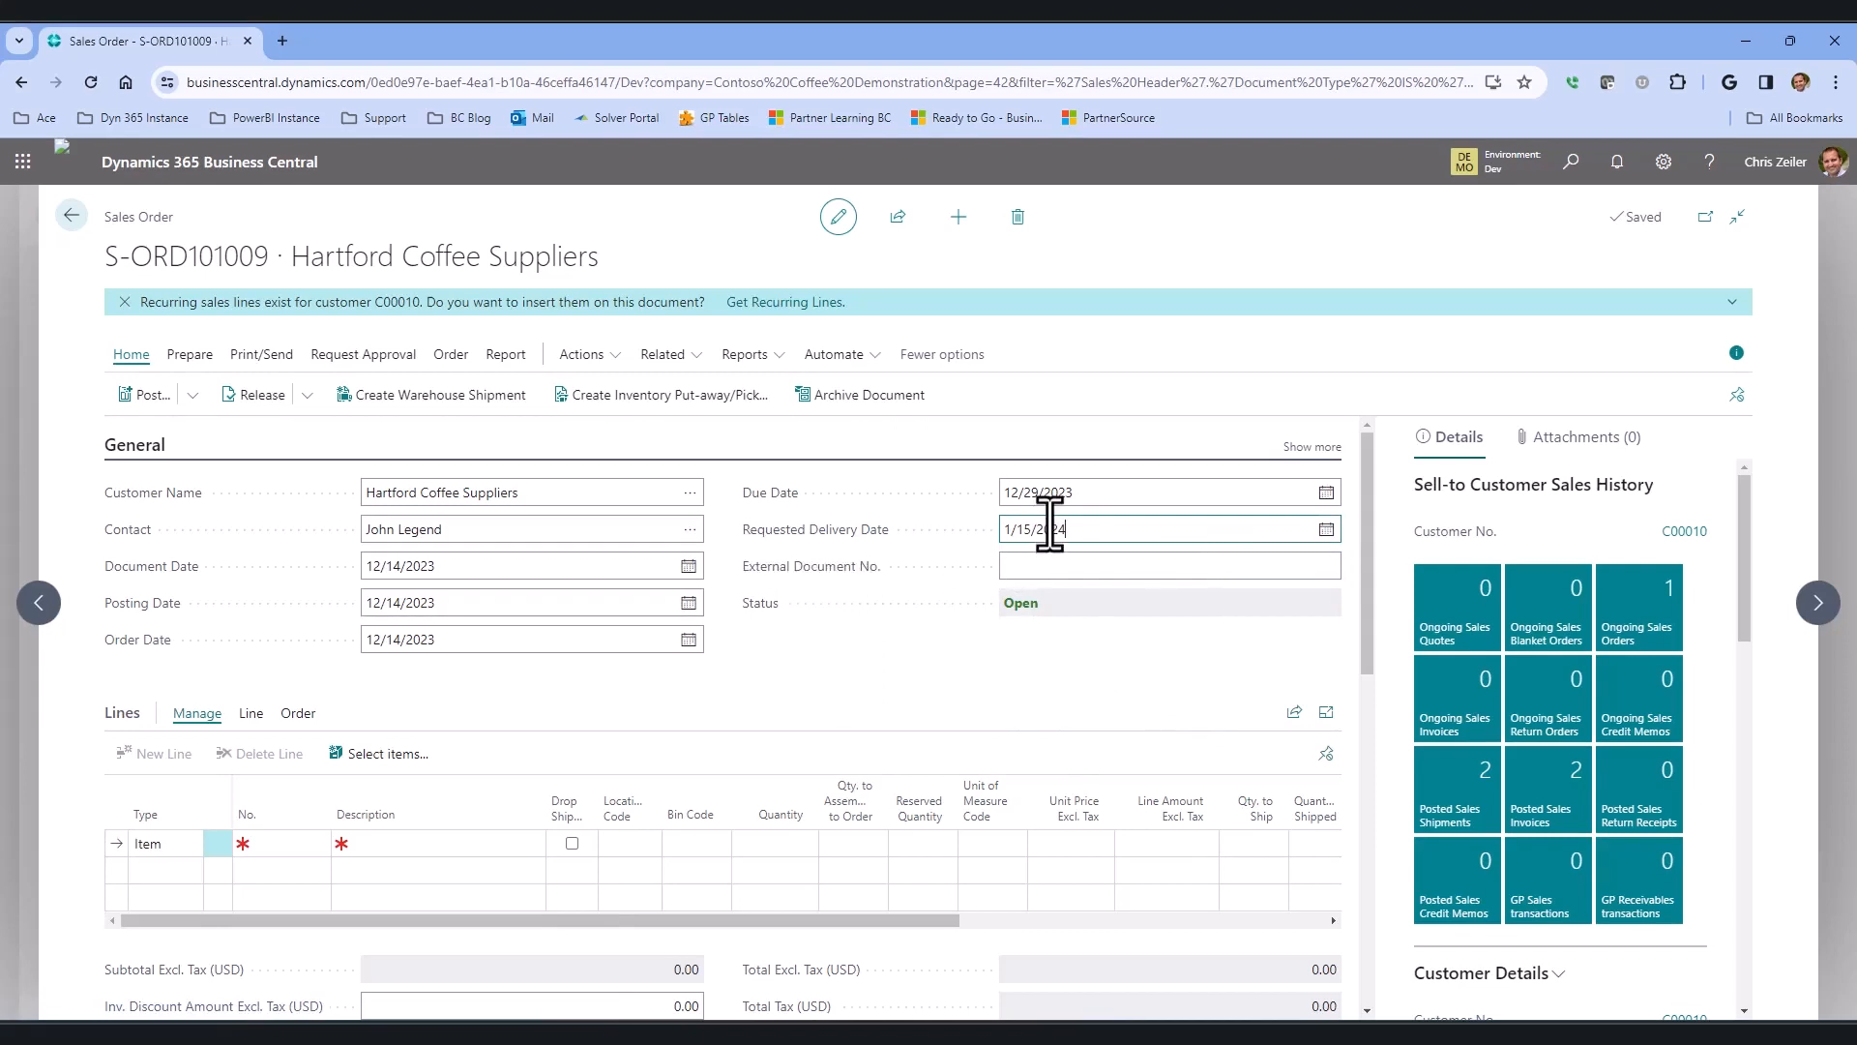
left_click(1062, 566)
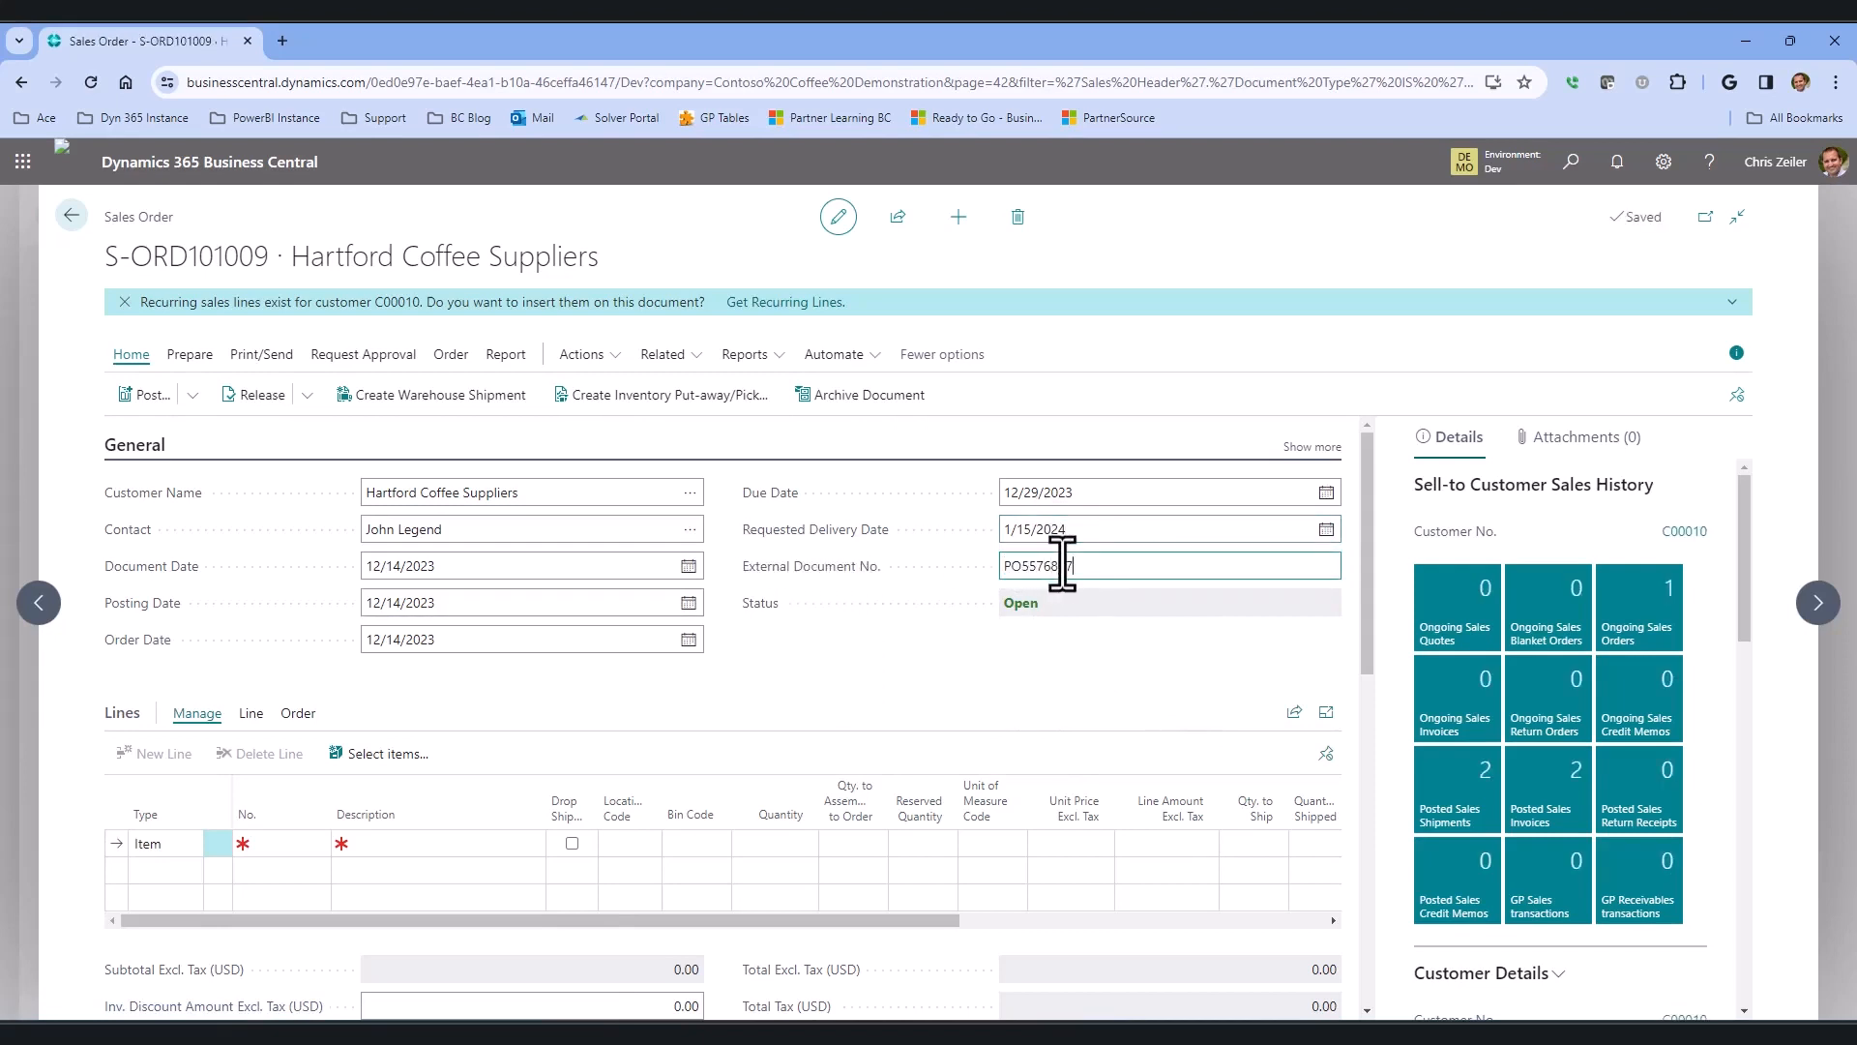
key("Tab")
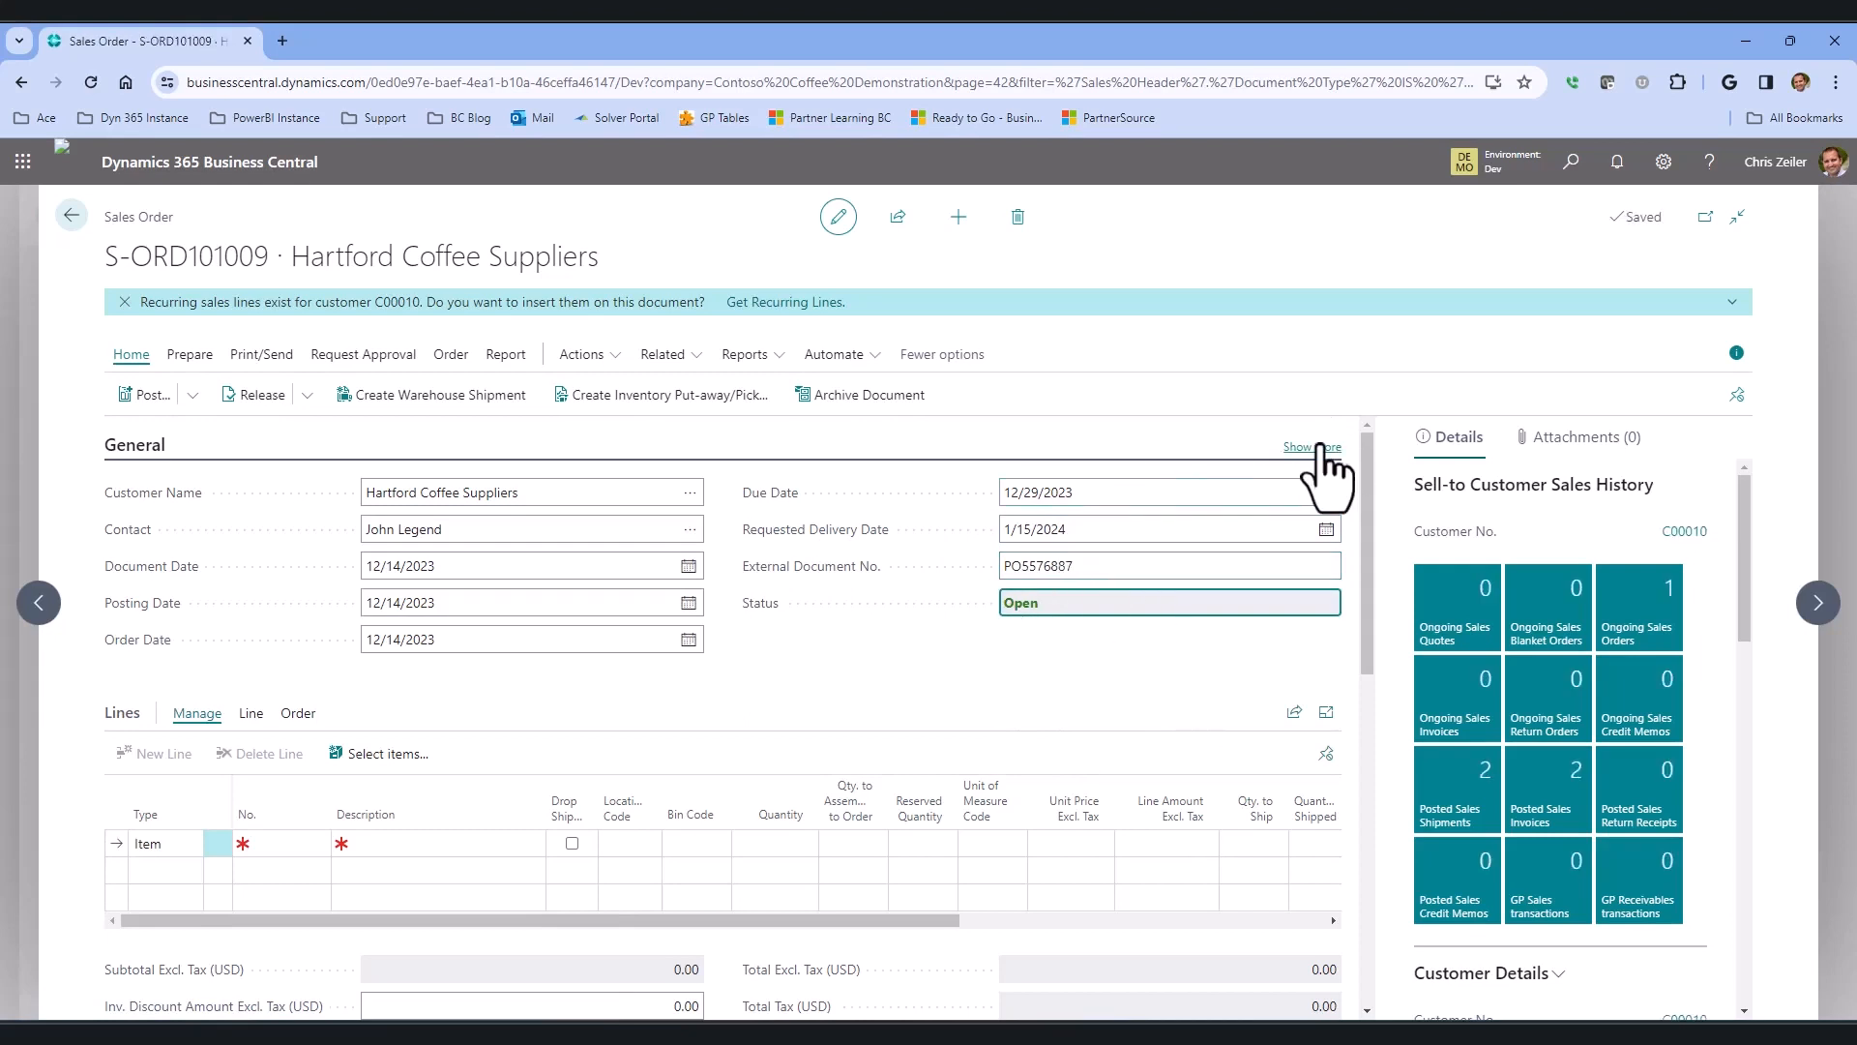
Step: Examine the additional general fields of the sales order, such as sell-to address, salesperson and campaign, and collapse them again
left_click(1320, 446)
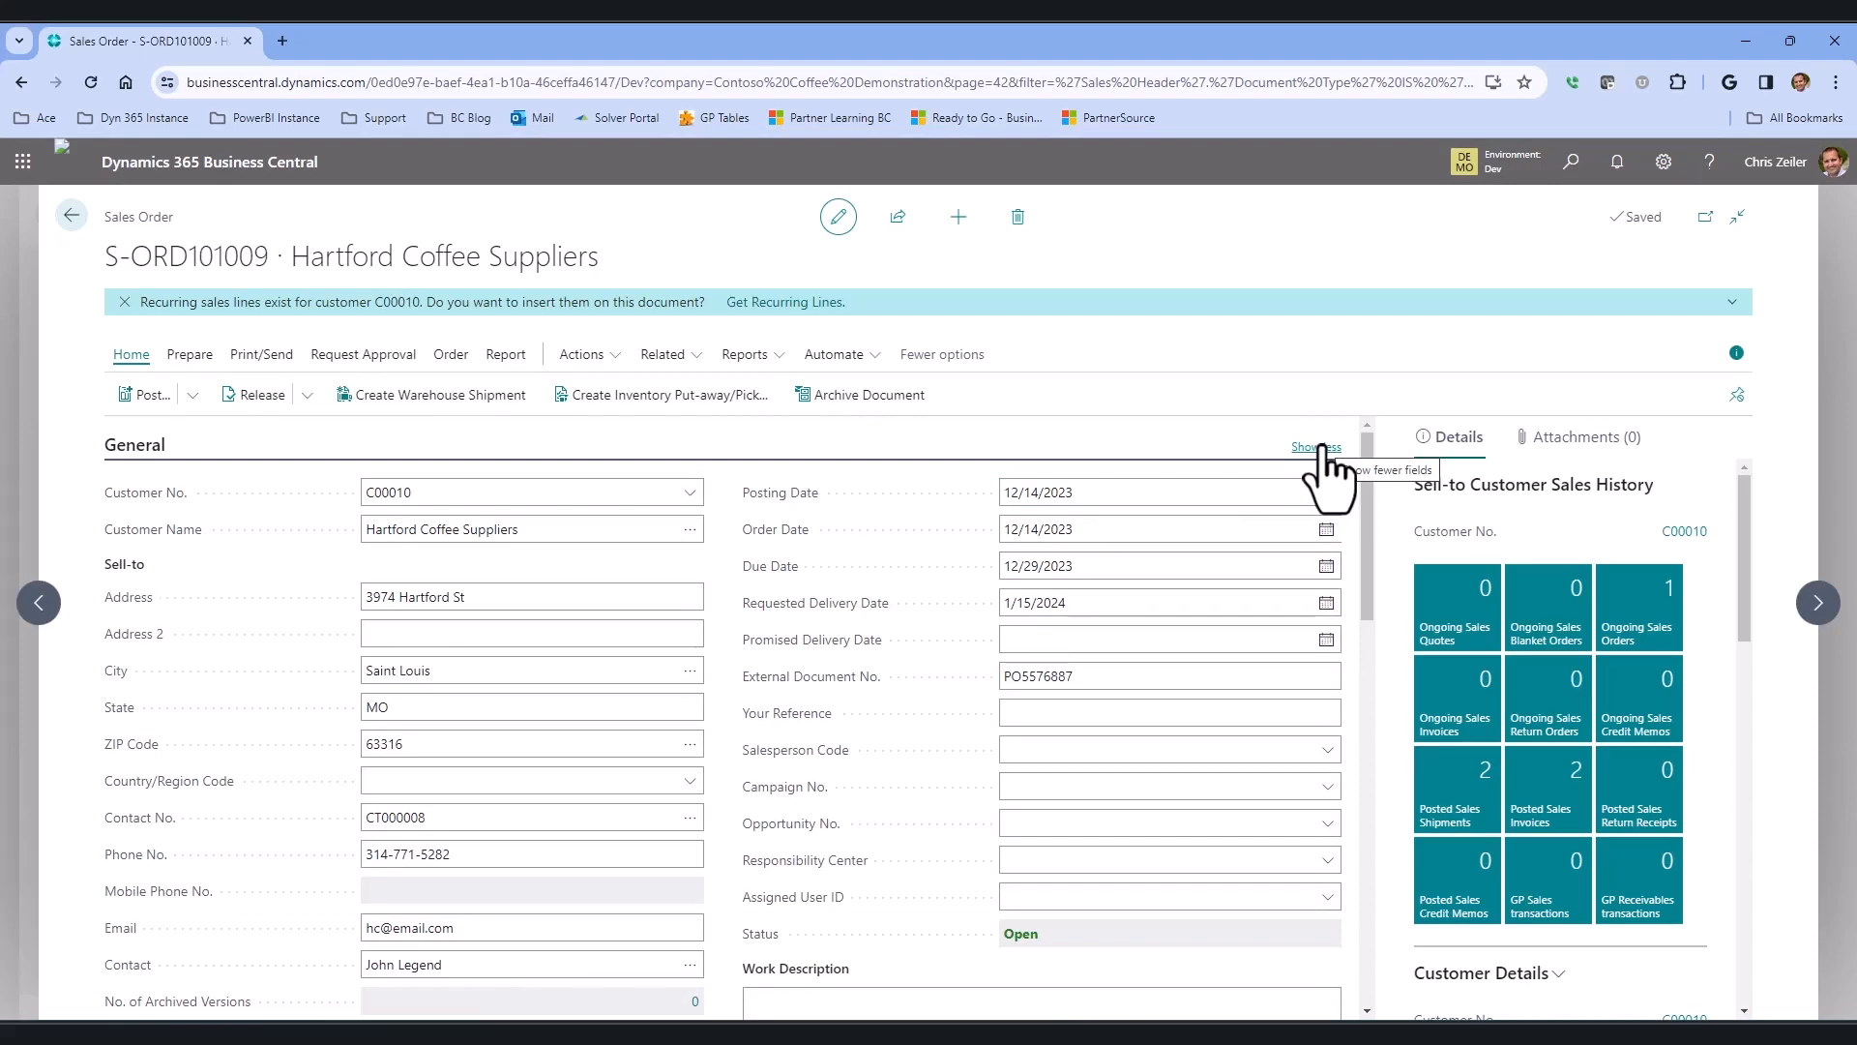
scroll(1160, 658, "down", 2)
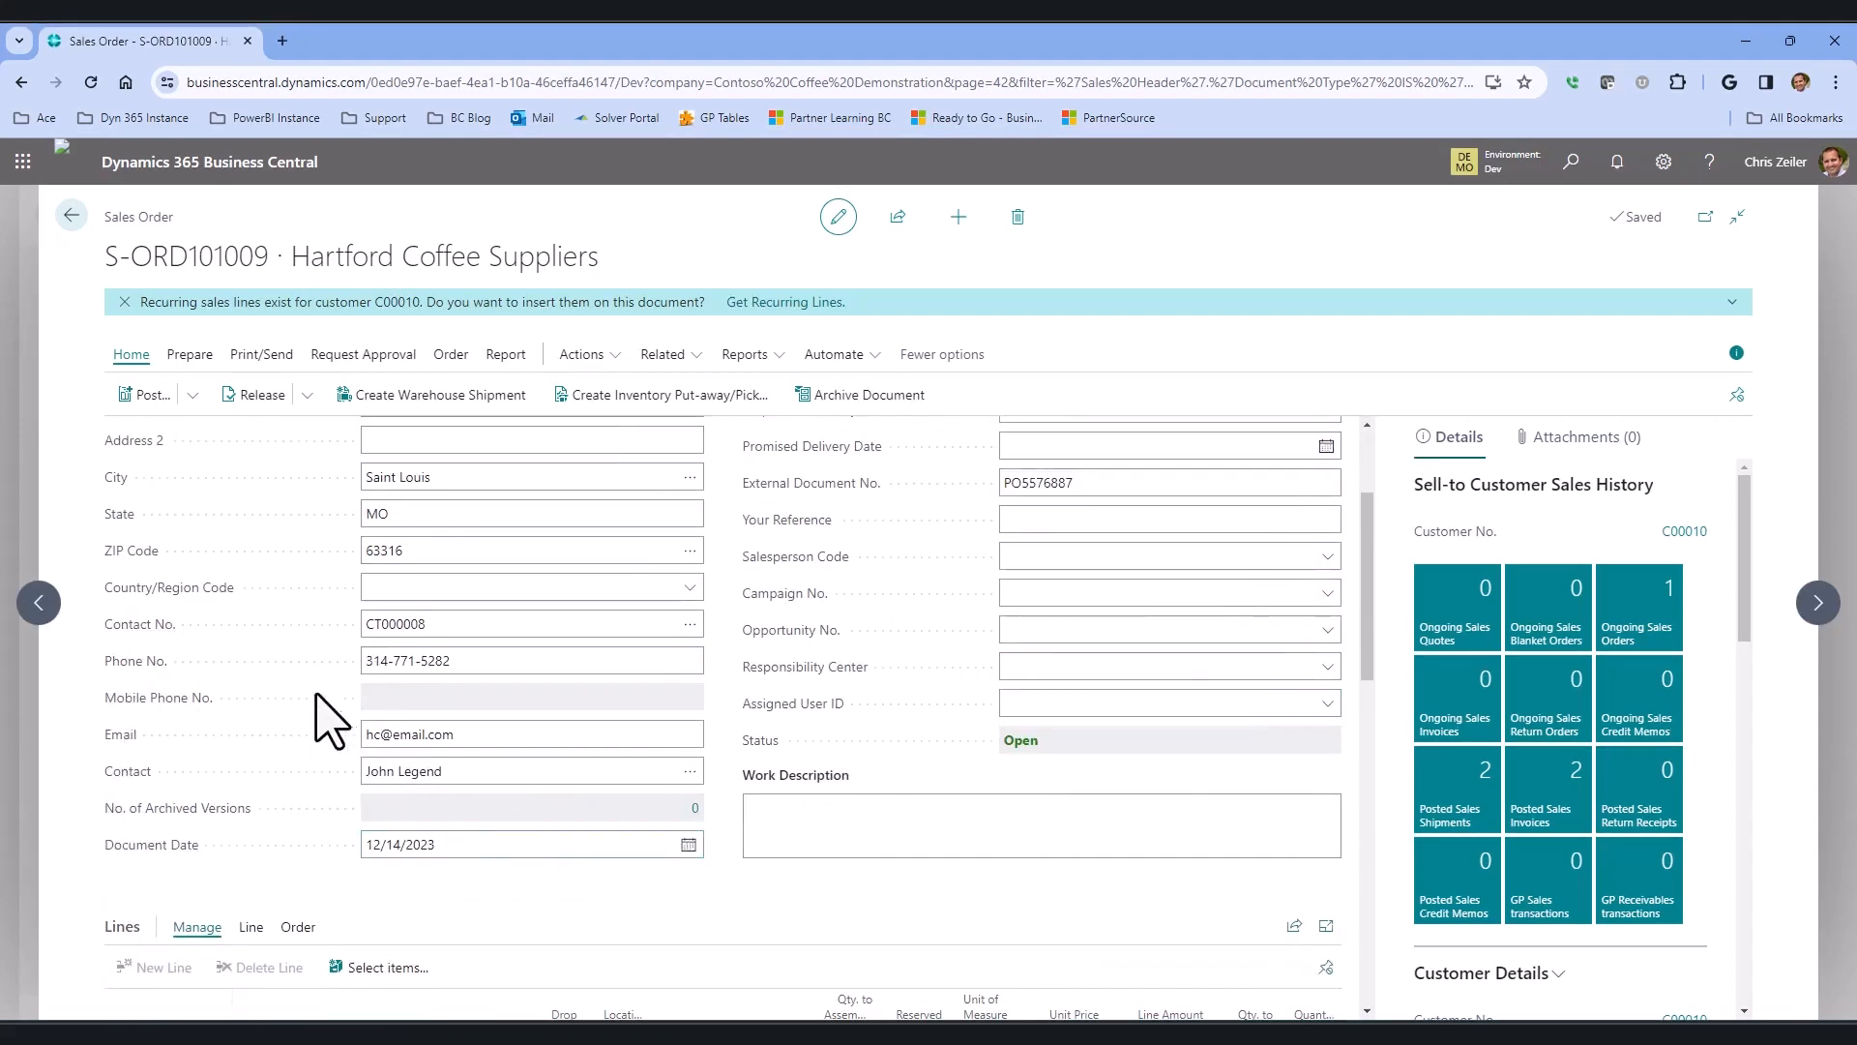
scroll(256, 721, "up", 1)
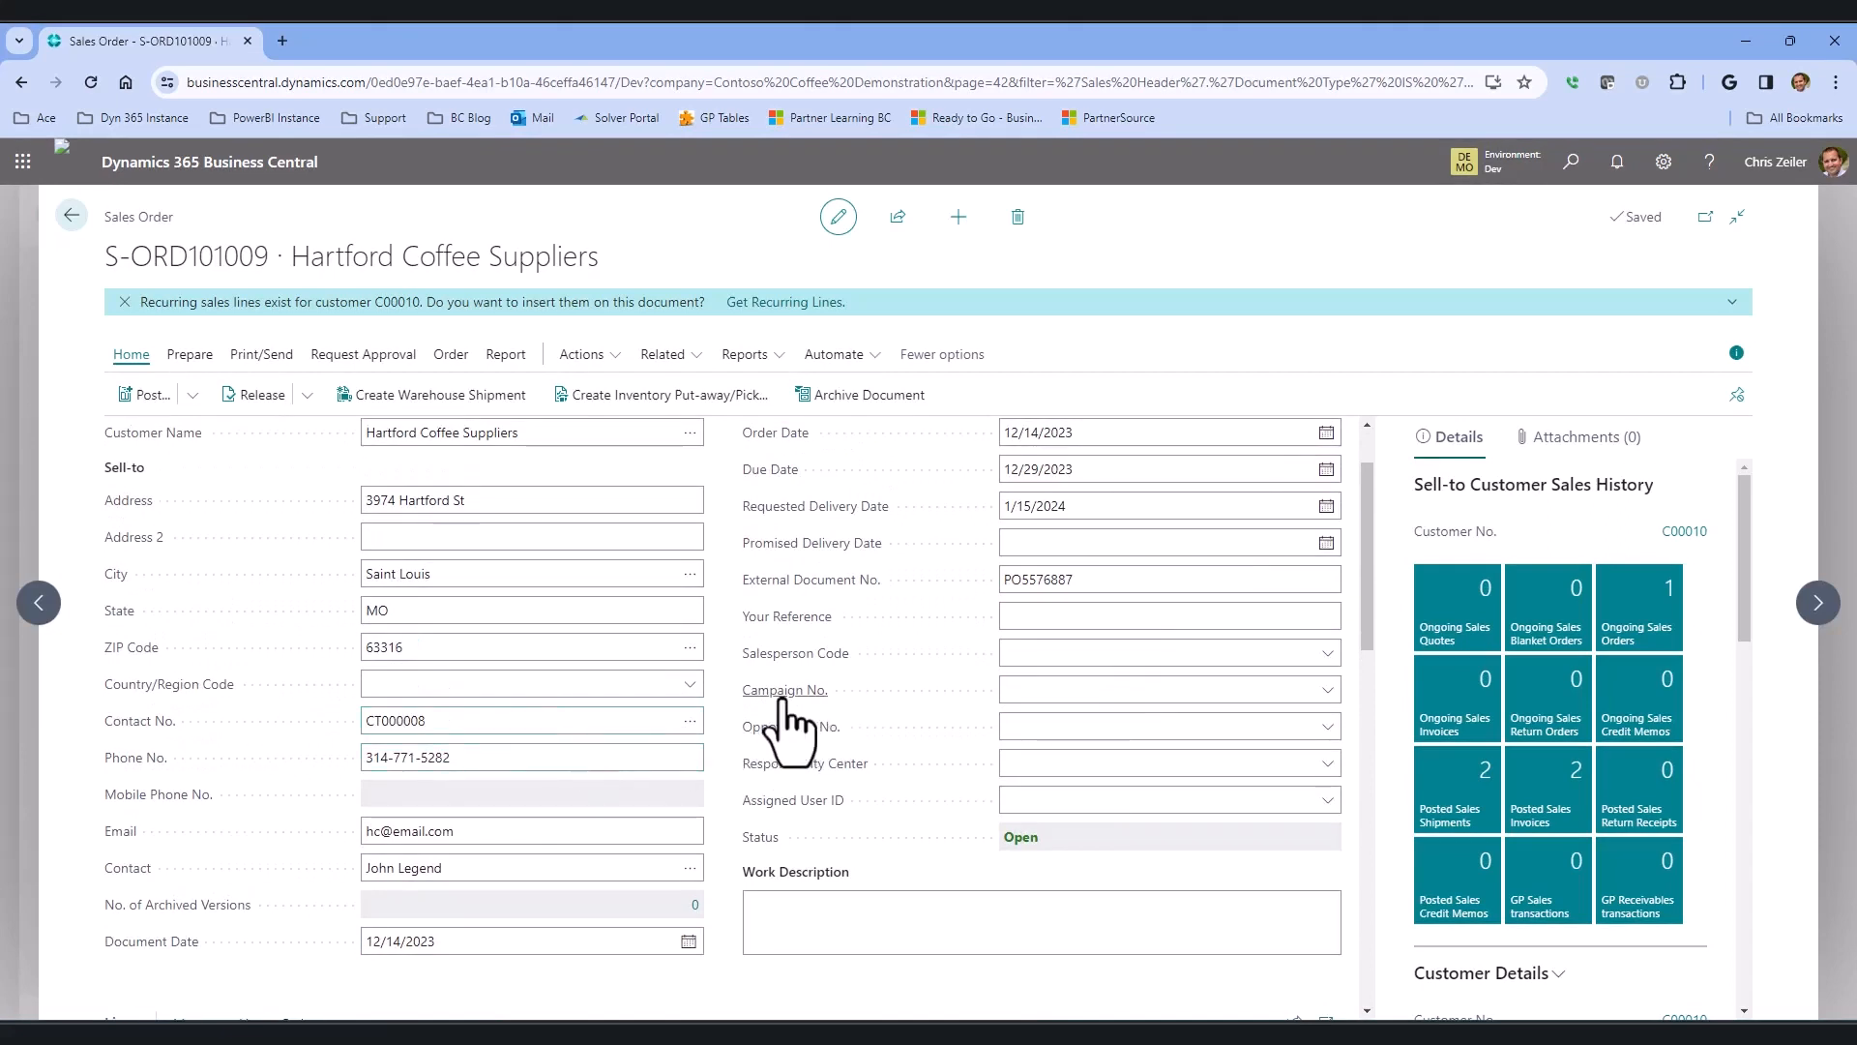
left_click(1070, 699)
left_click(1090, 661)
left_click(1042, 885)
scroll(1256, 540, "up", 1)
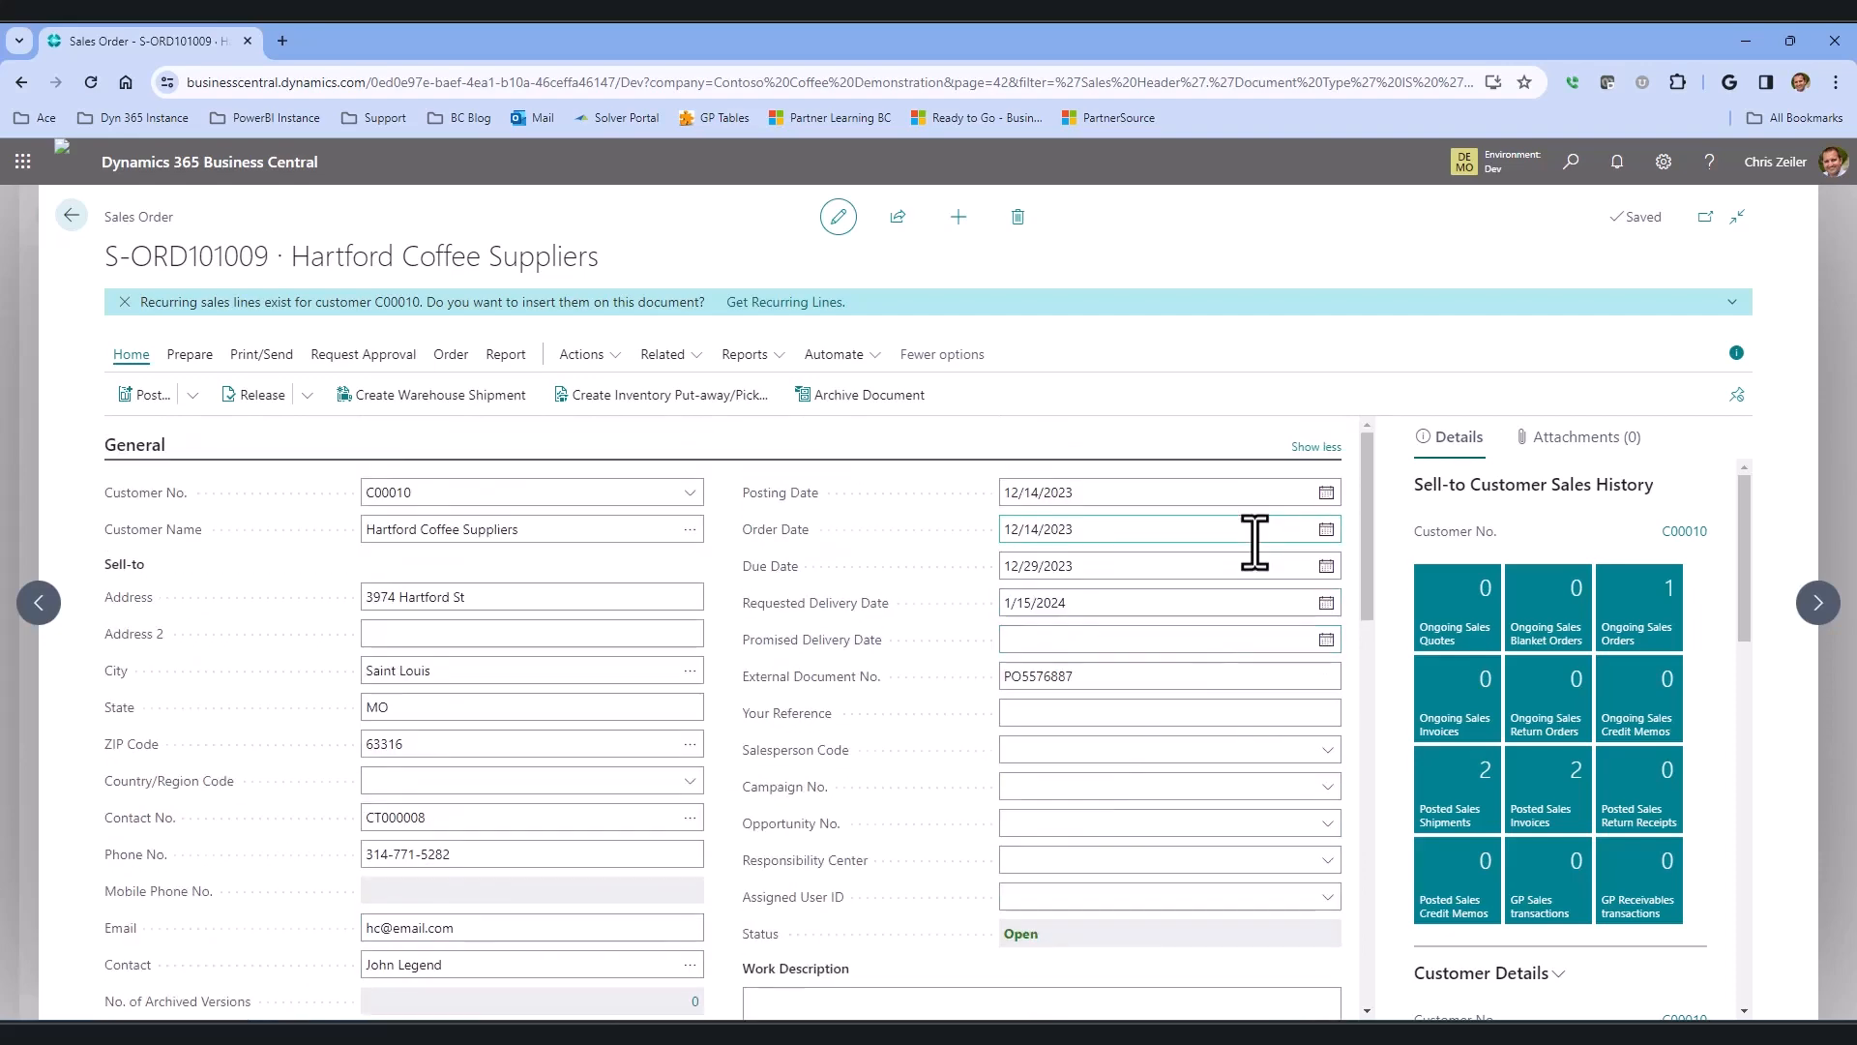
left_click(1323, 447)
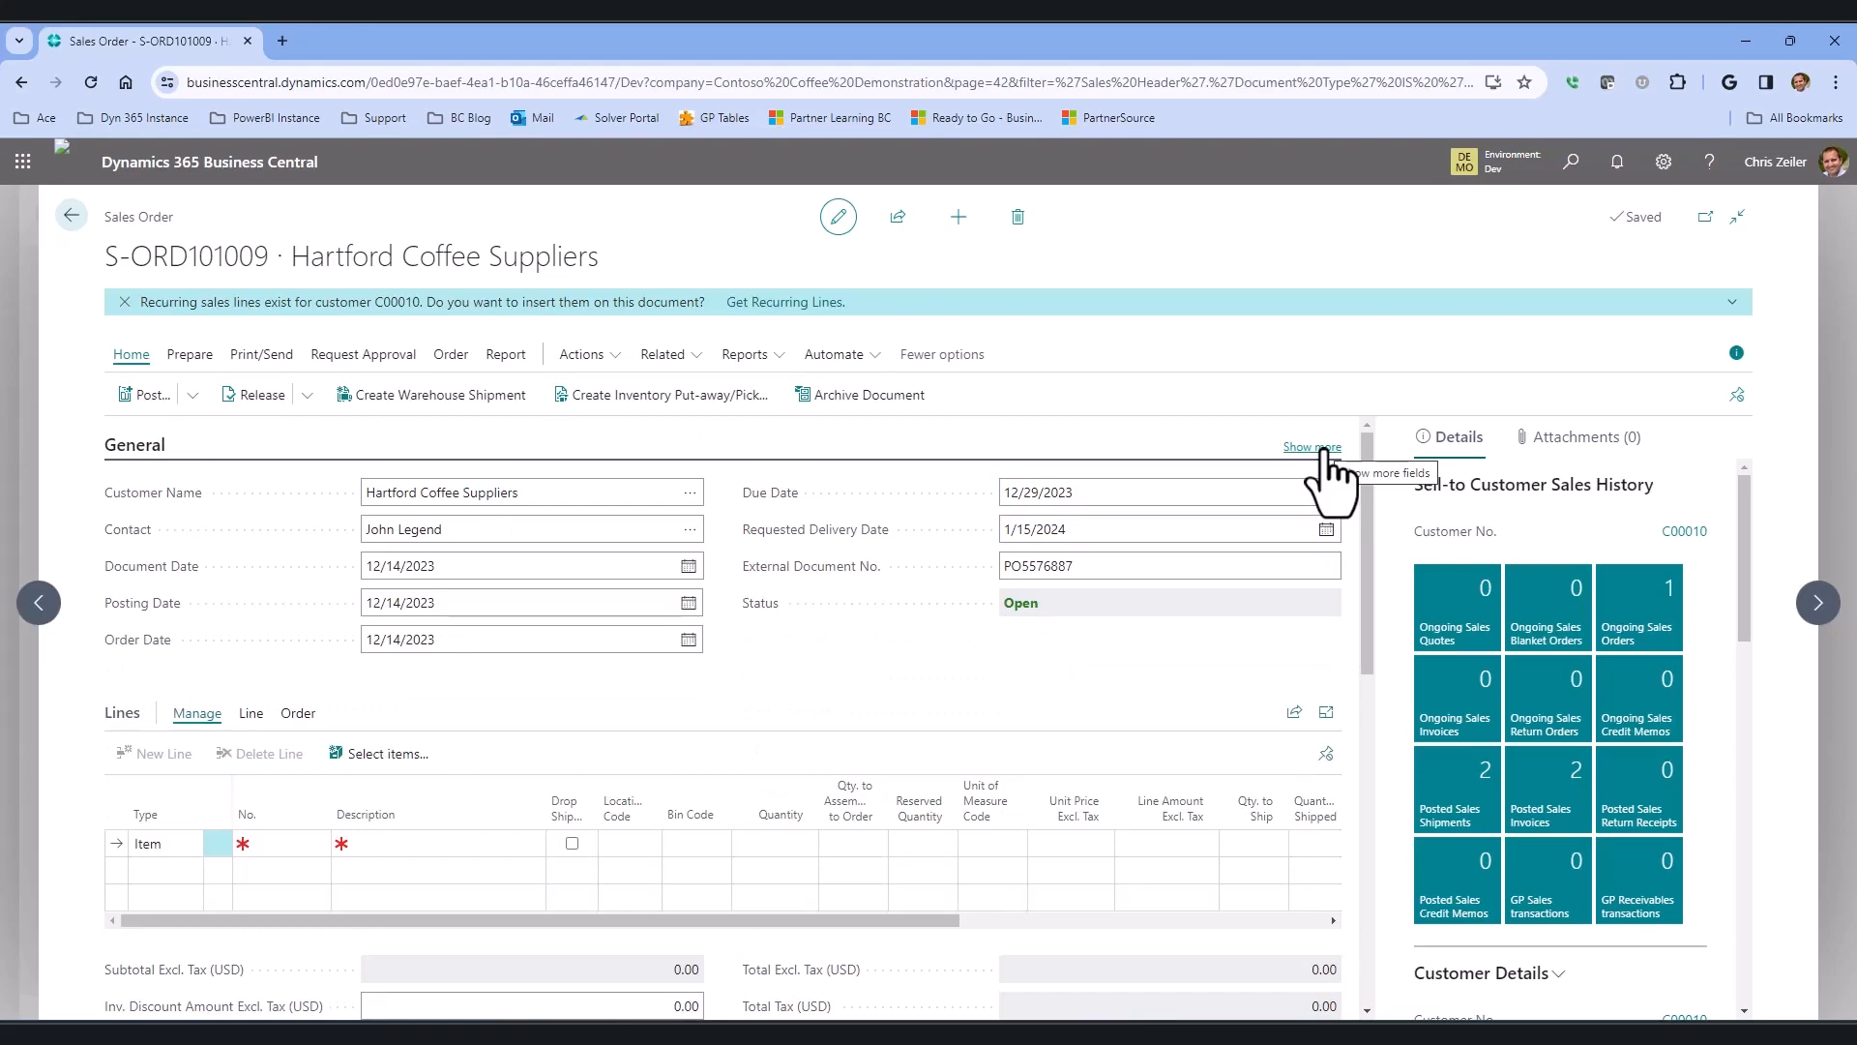
Step: Add an order line for item WRB-1000, Whole Roasted Beans, Colombia, with a quantity of 2
scroll(677, 697, "down", 2)
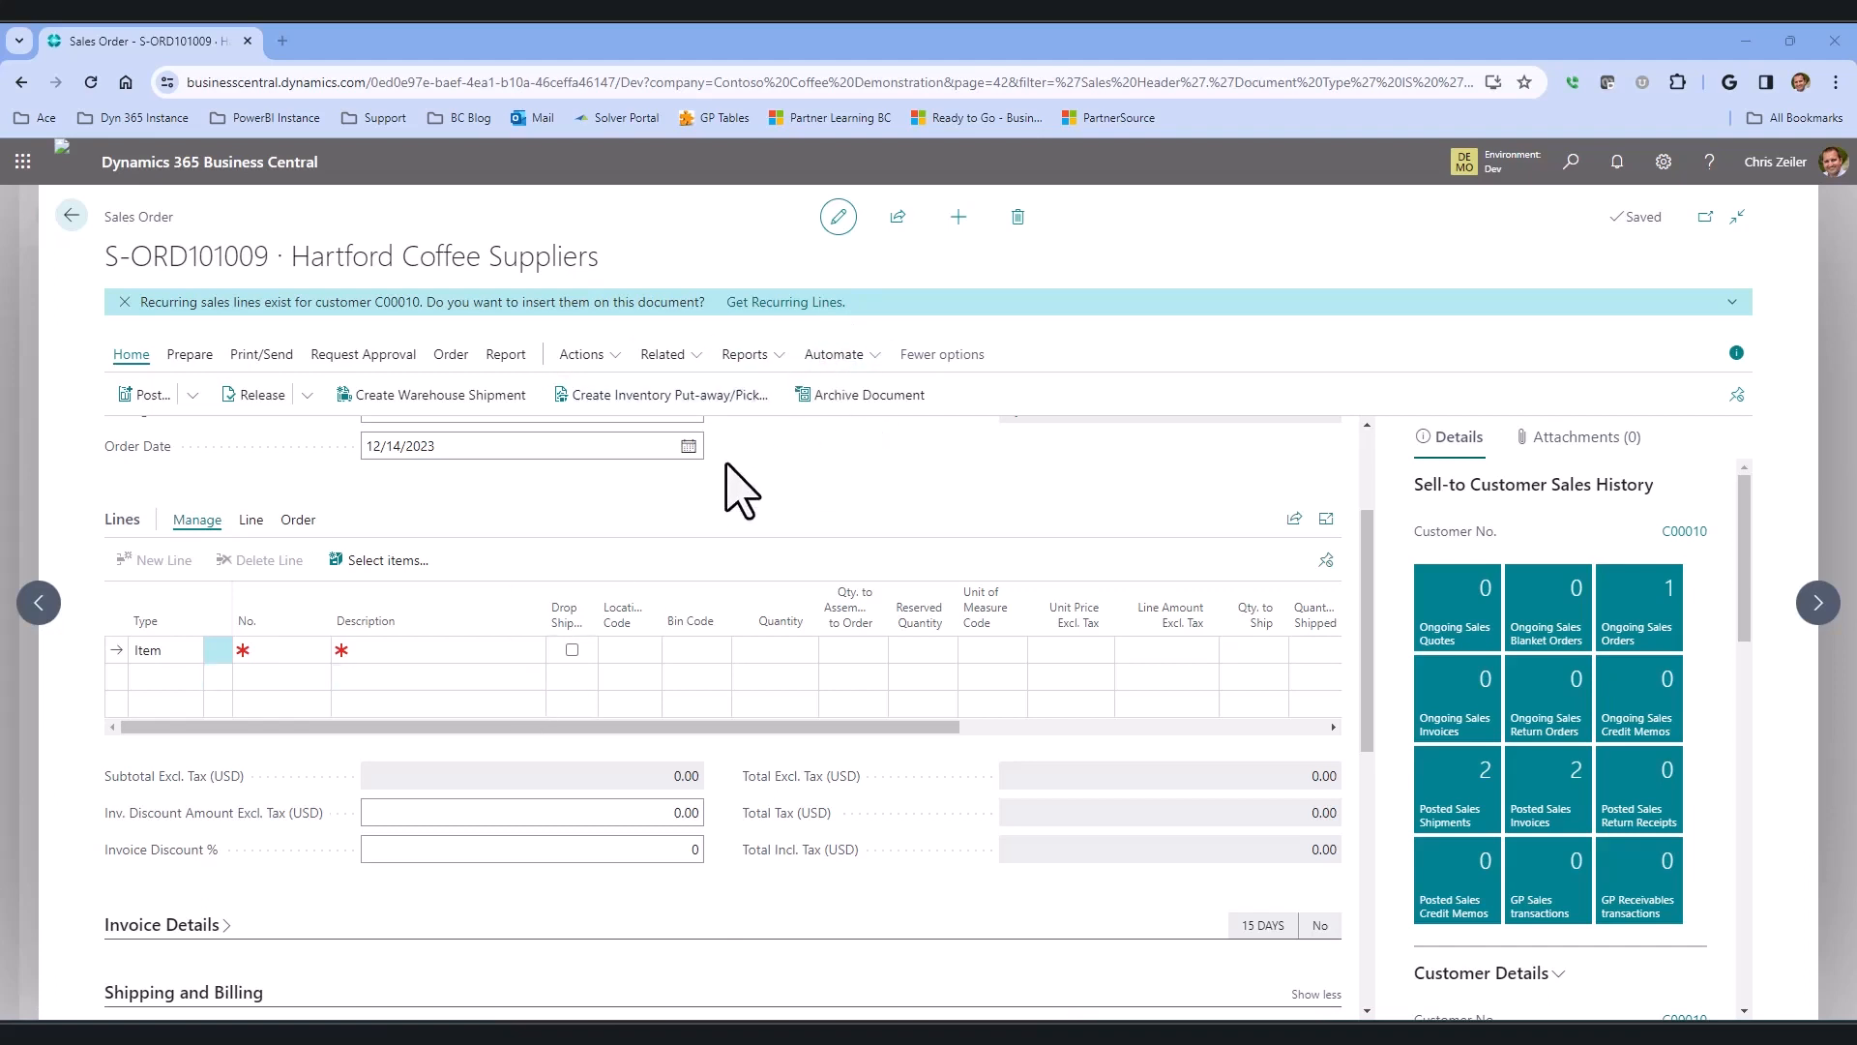
left_click(303, 649)
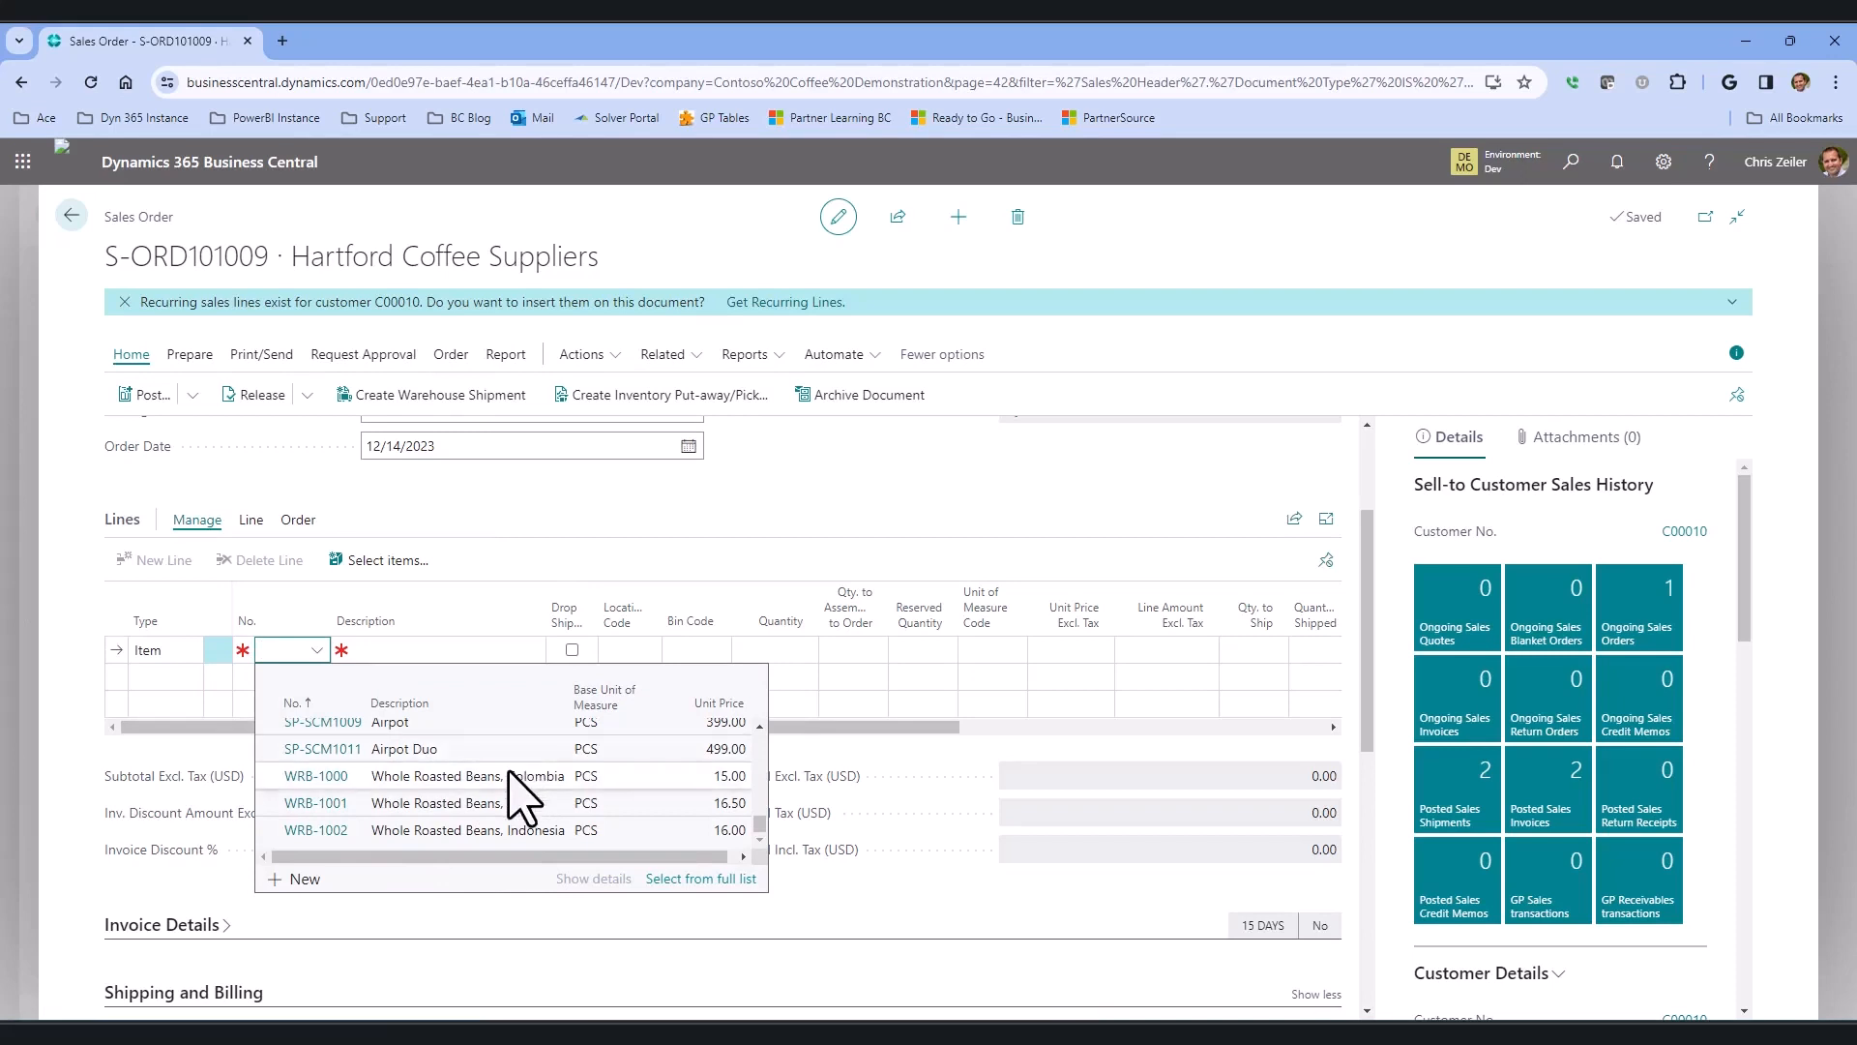
left_click(325, 781)
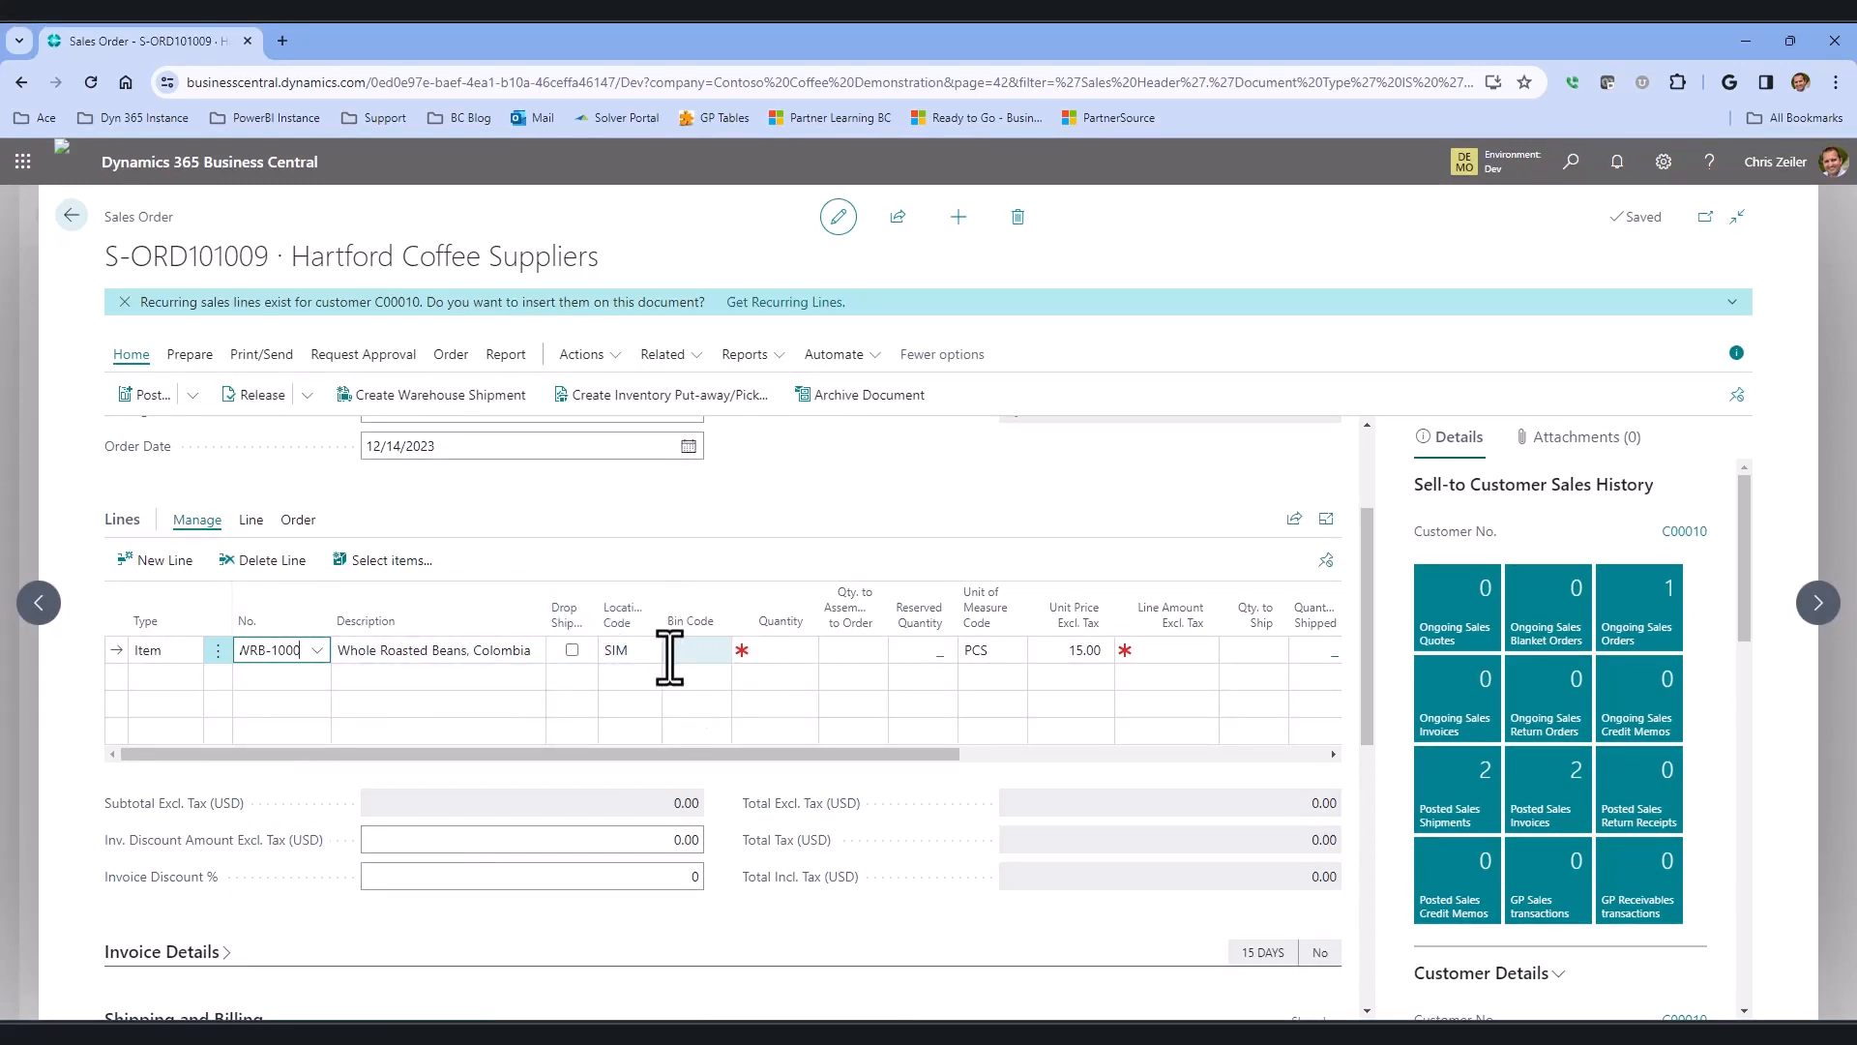
left_click(795, 650)
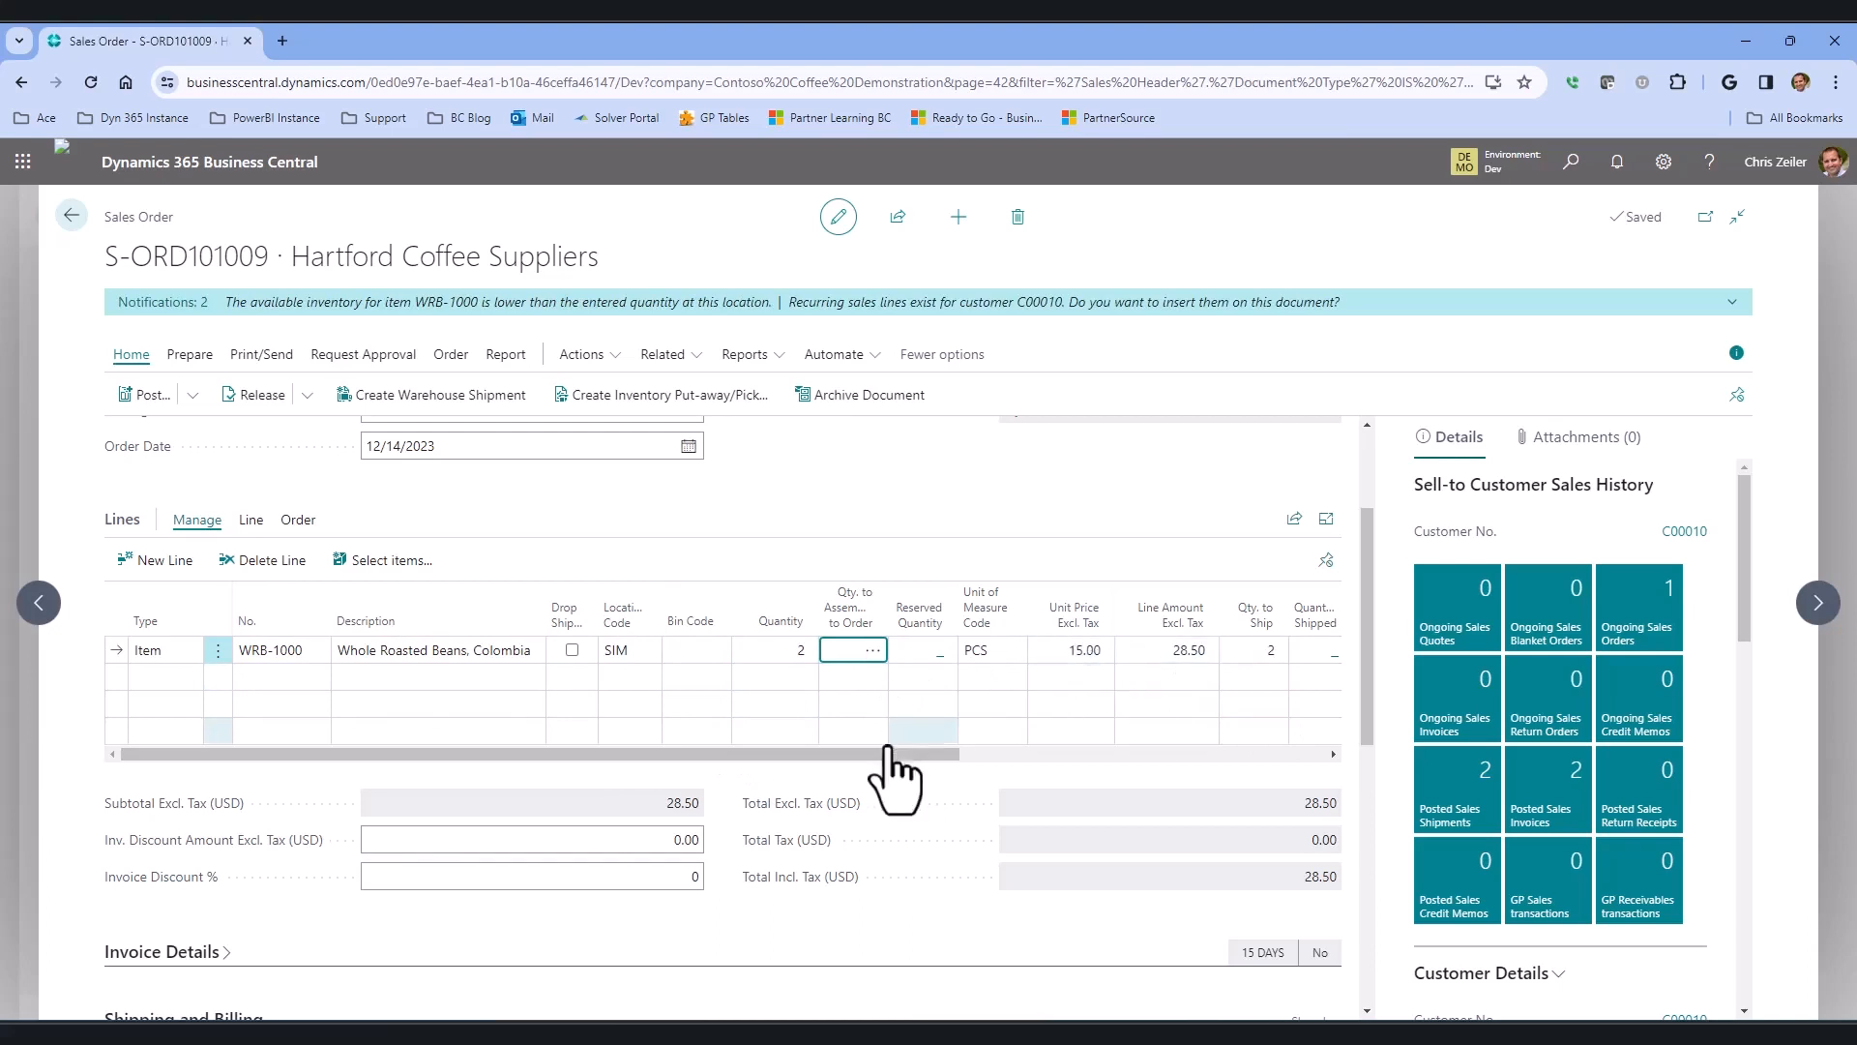
left_click_drag(903, 754, 1014, 754)
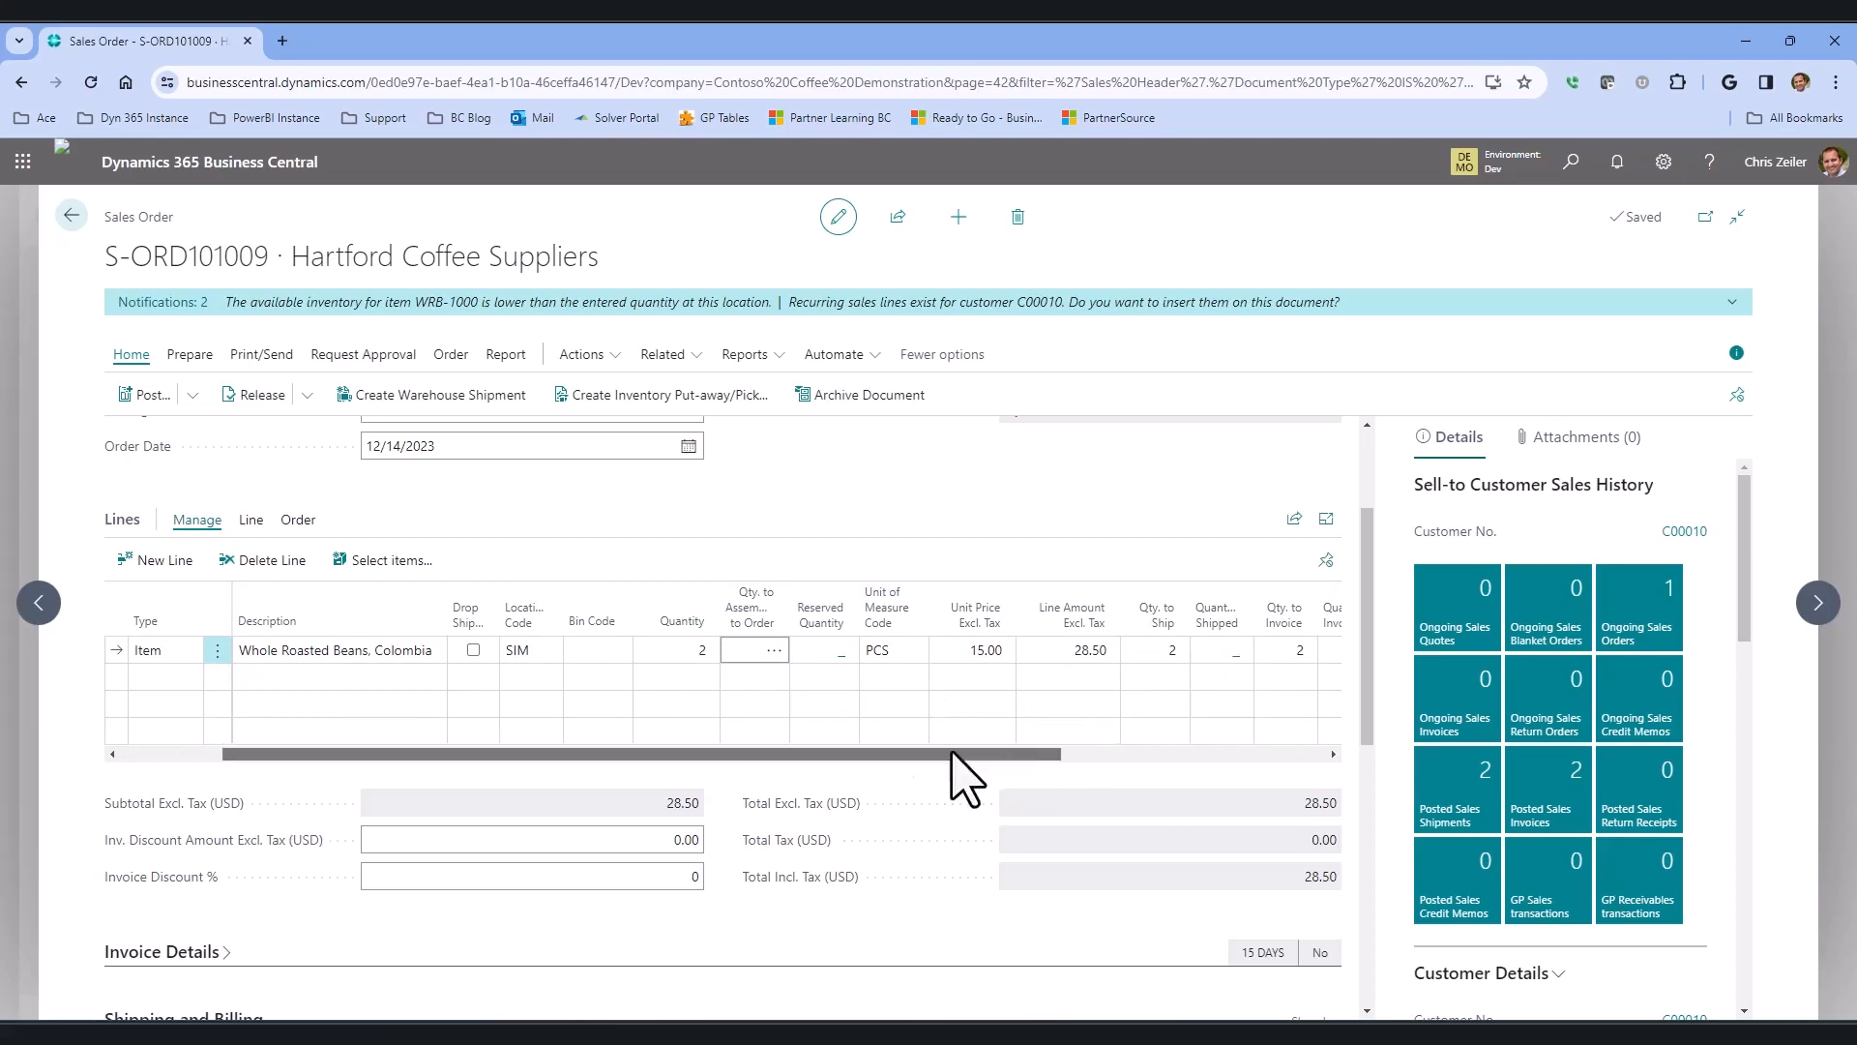
left_click_drag(952, 754, 676, 764)
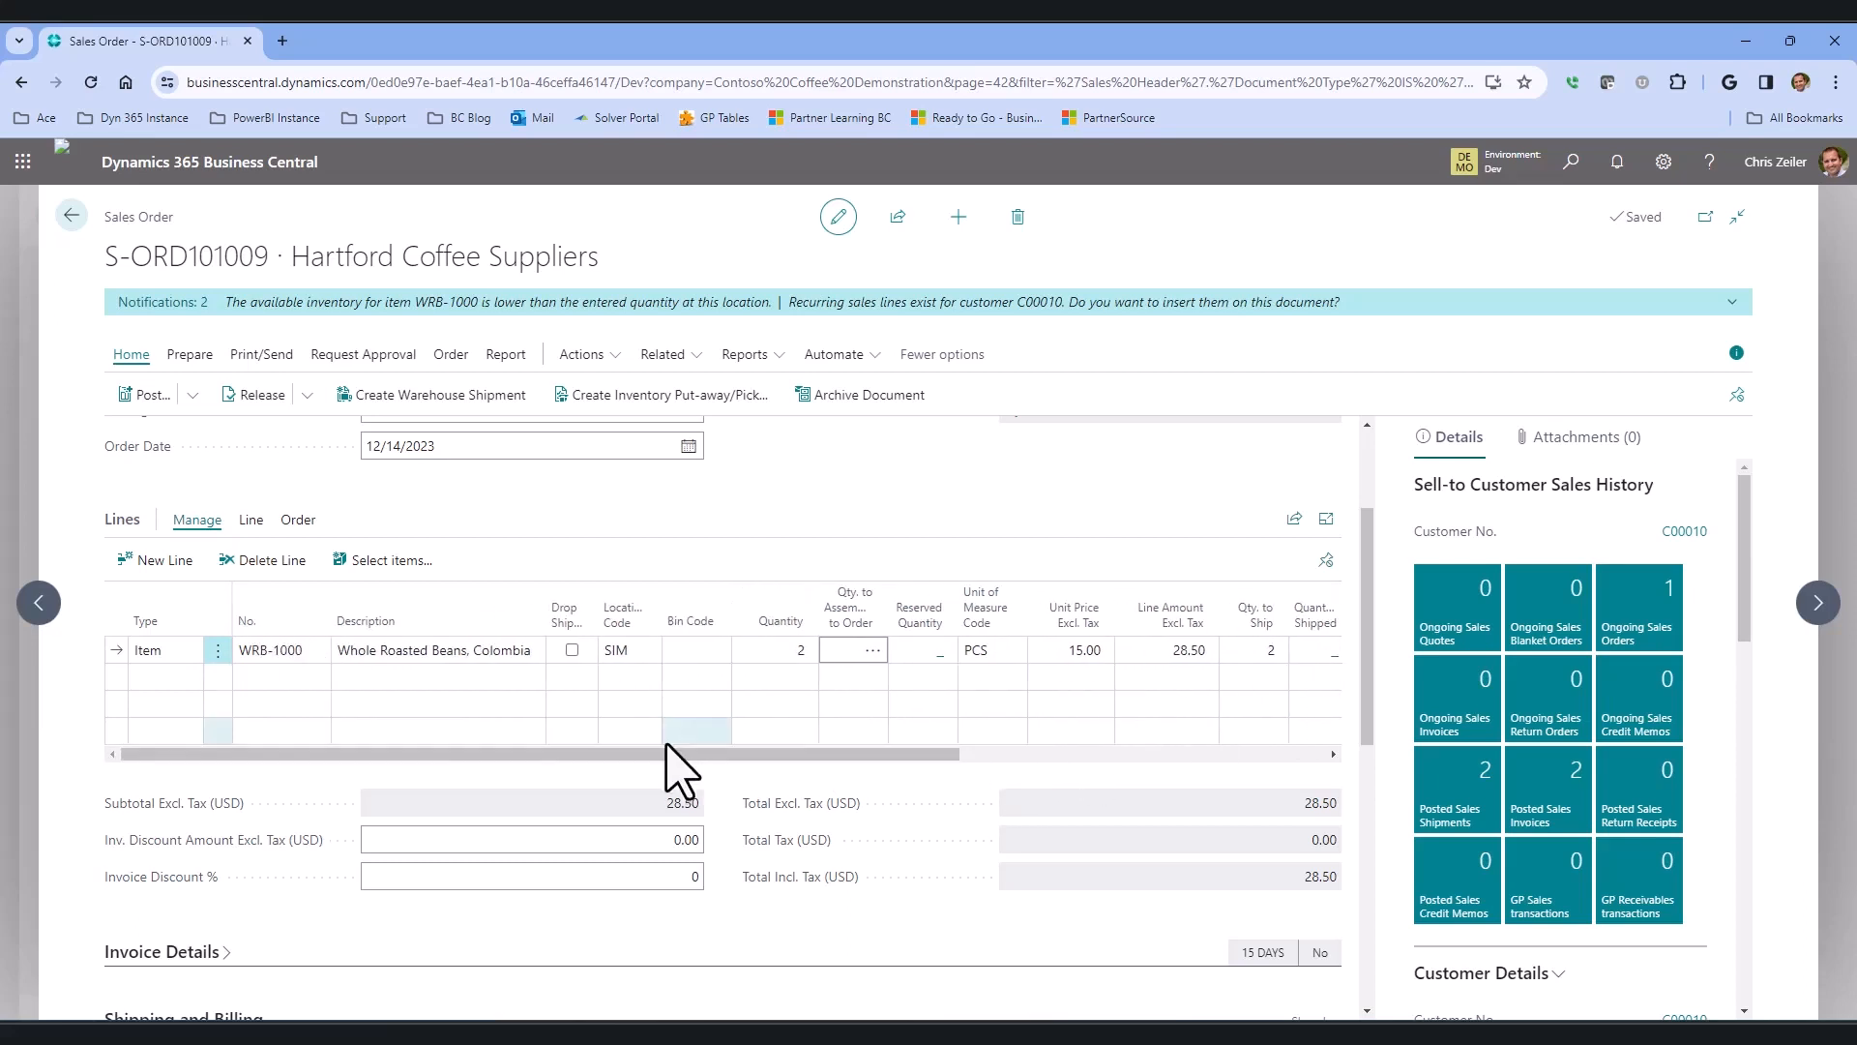
Step: Insert the customer's recurring sales lines with code B-REORDER into the order
left_click(180, 675)
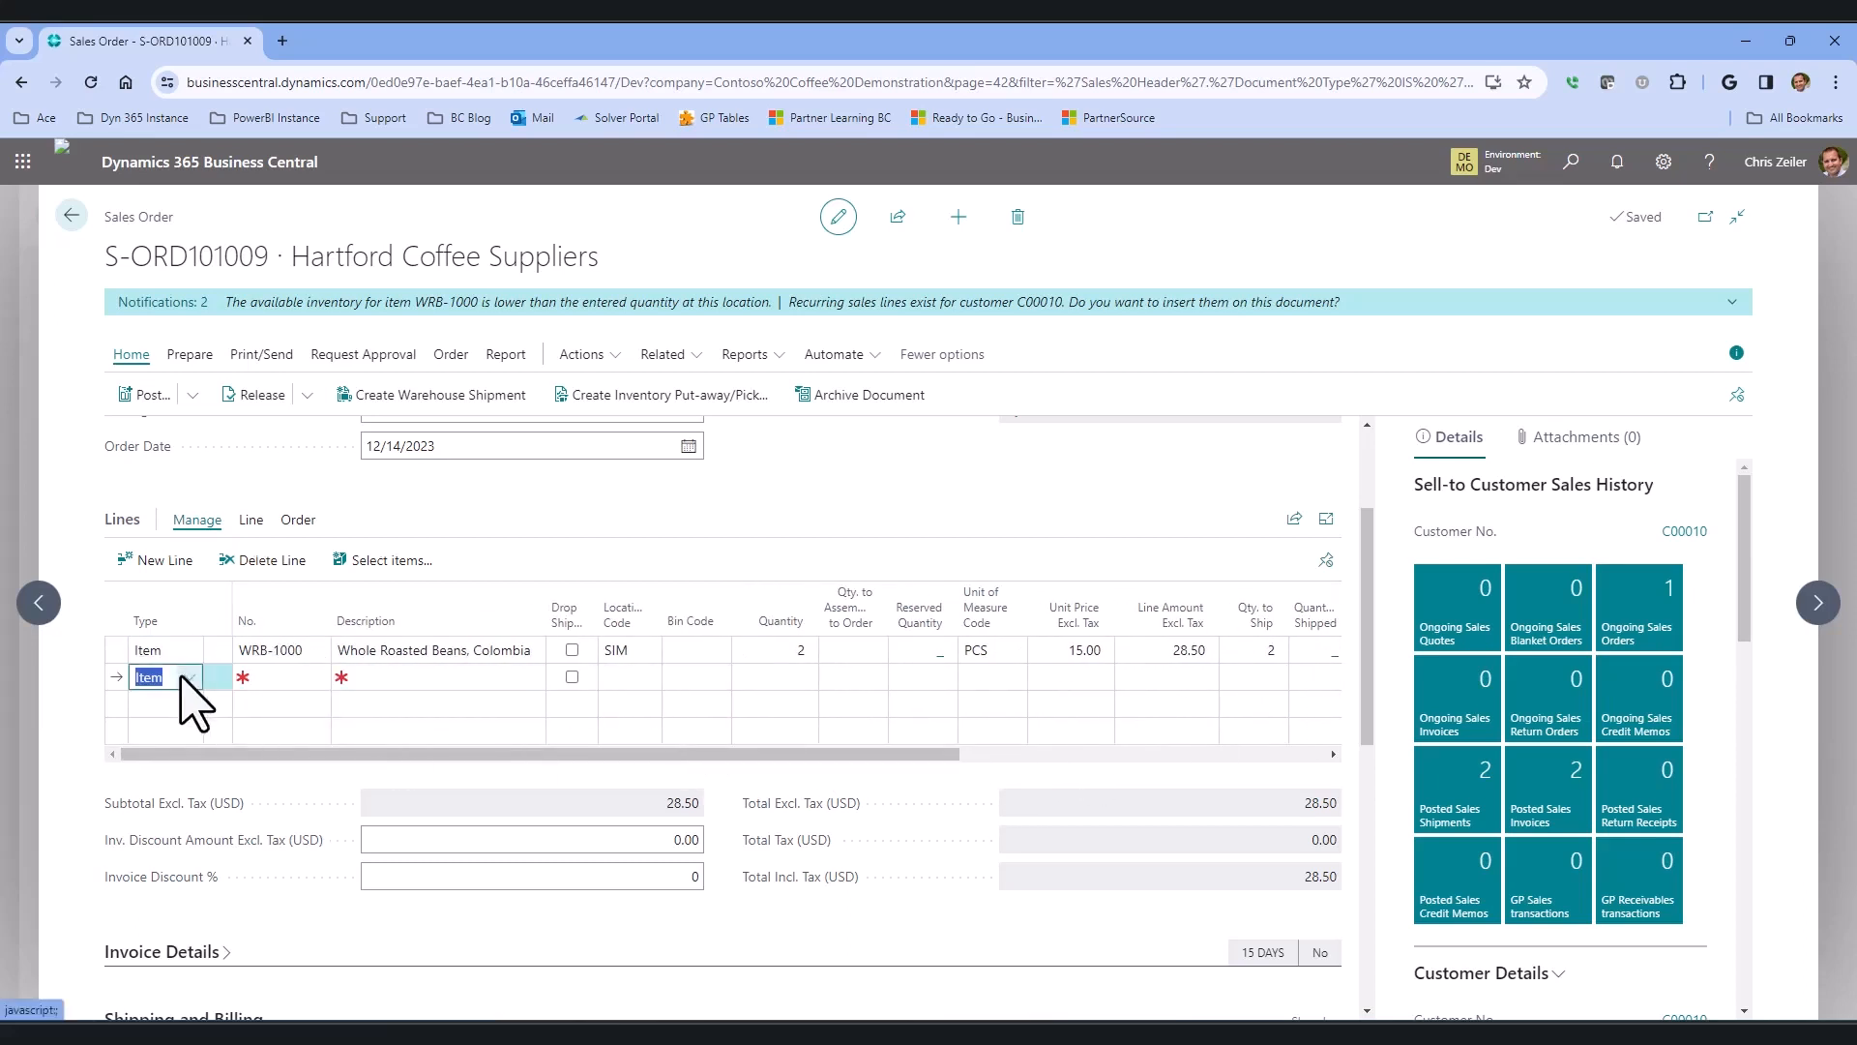
left_click(282, 677)
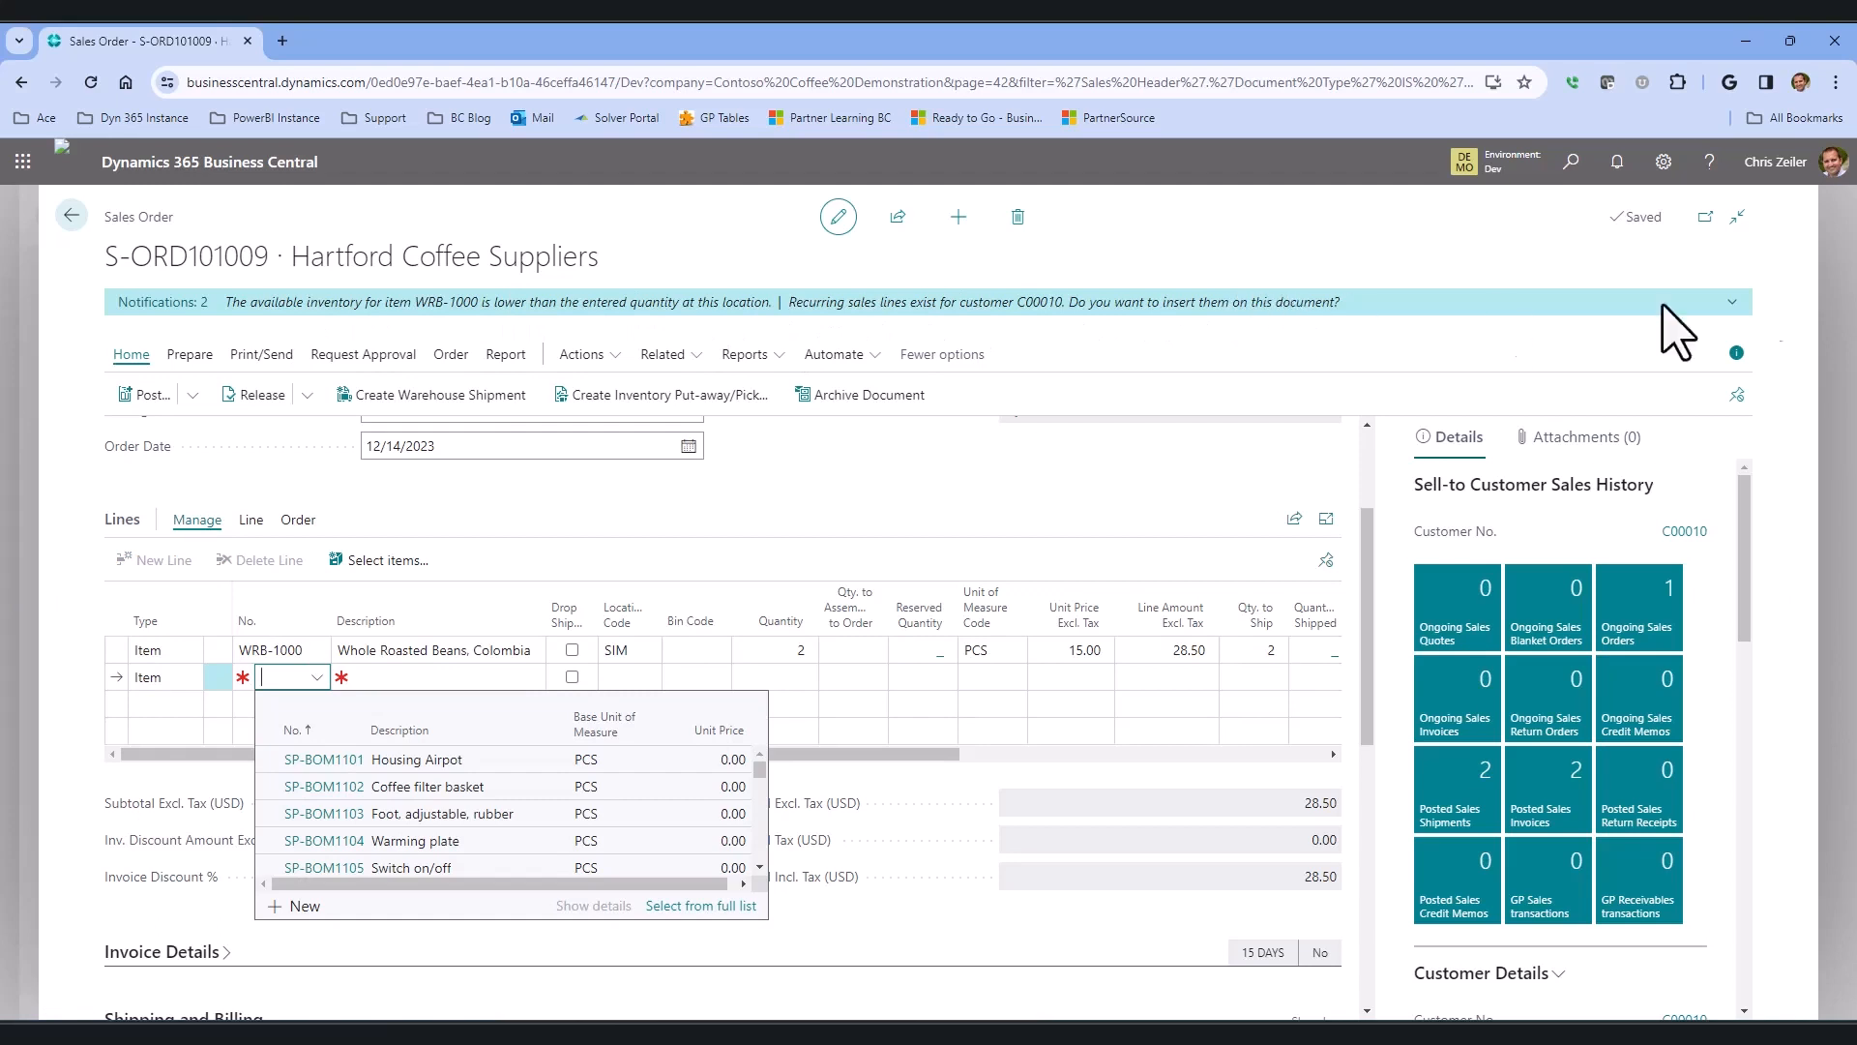
left_click(1733, 302)
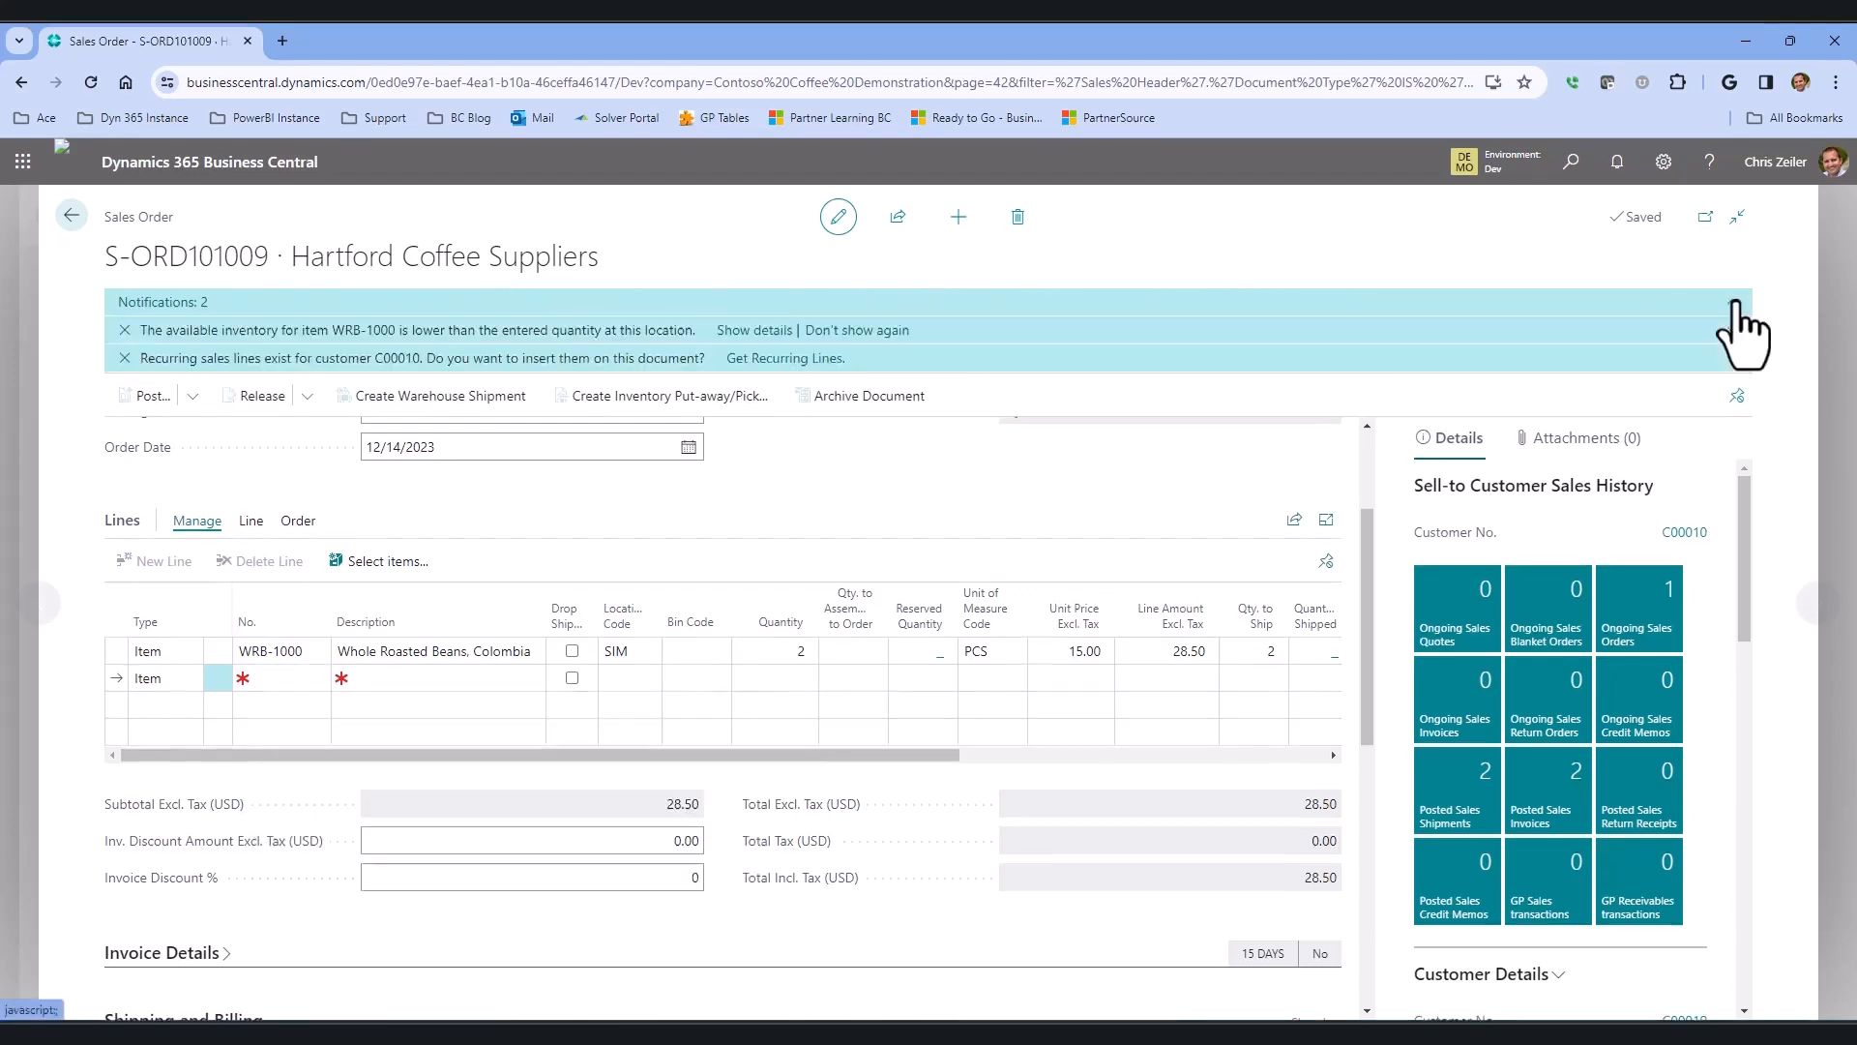
left_click(803, 358)
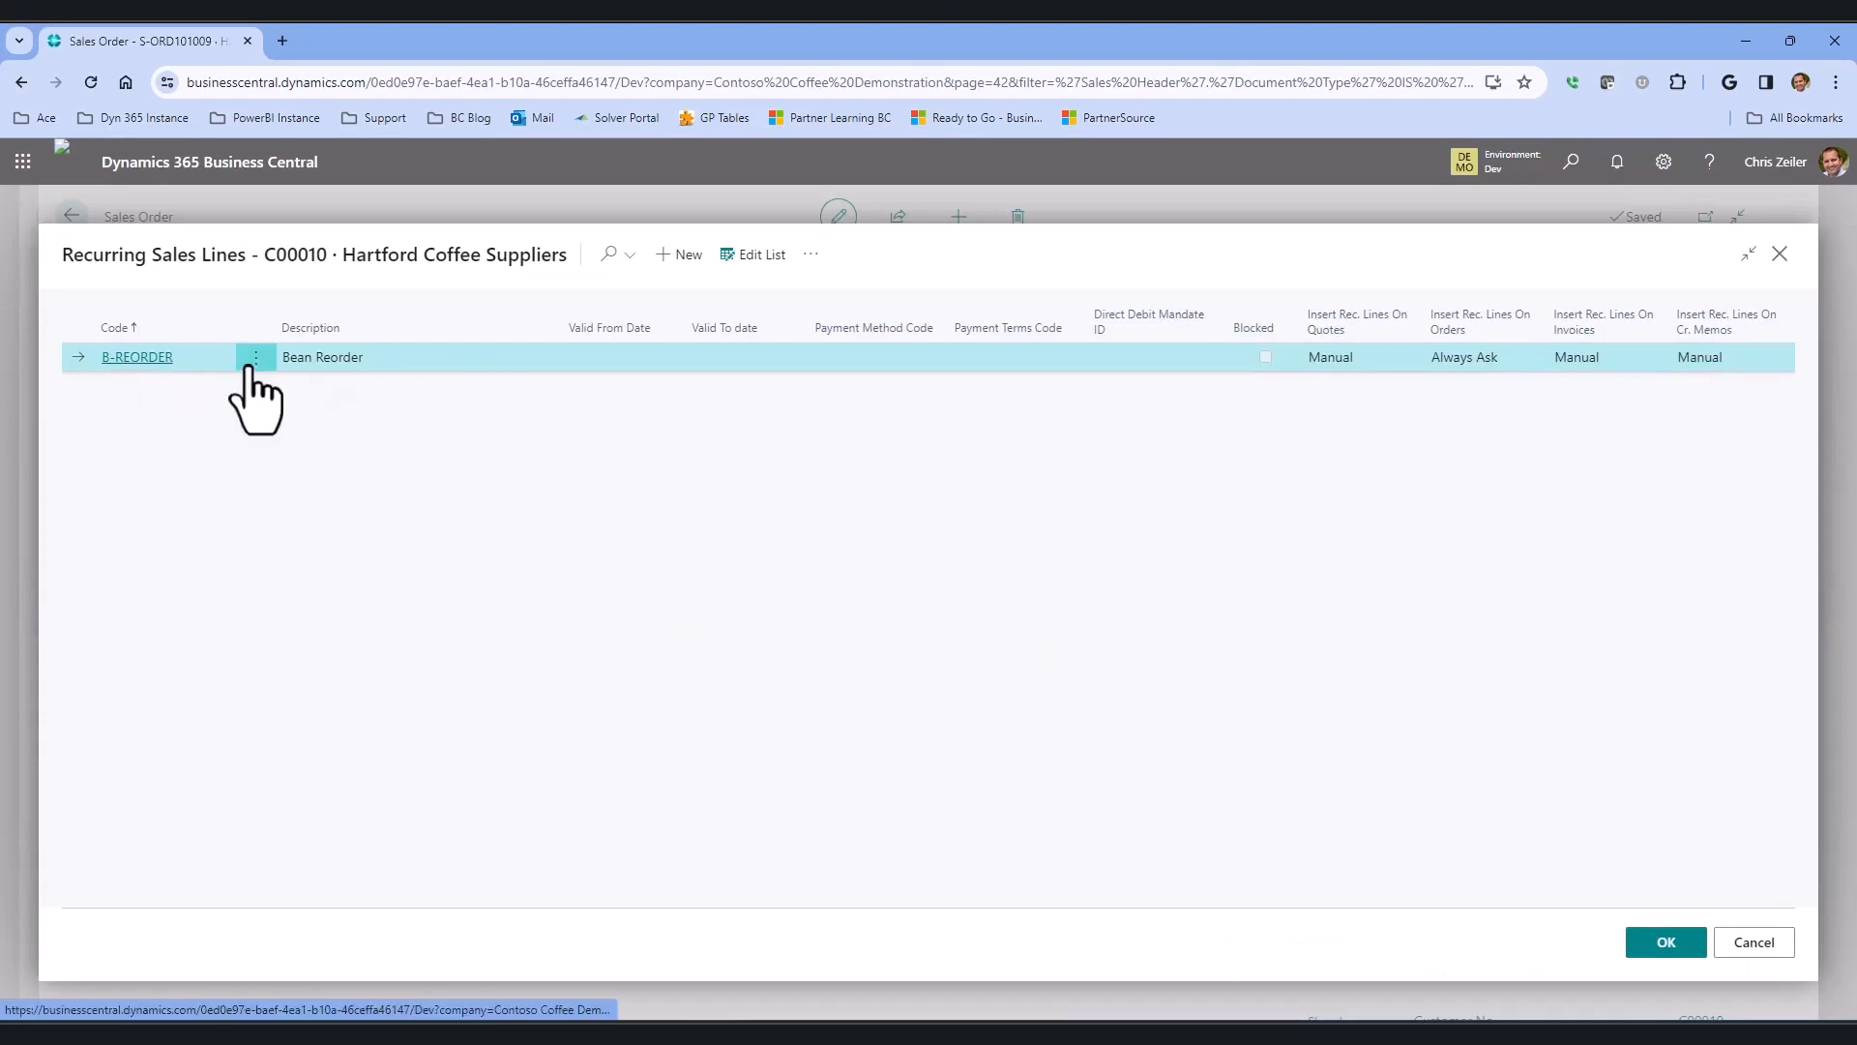
left_click(1660, 944)
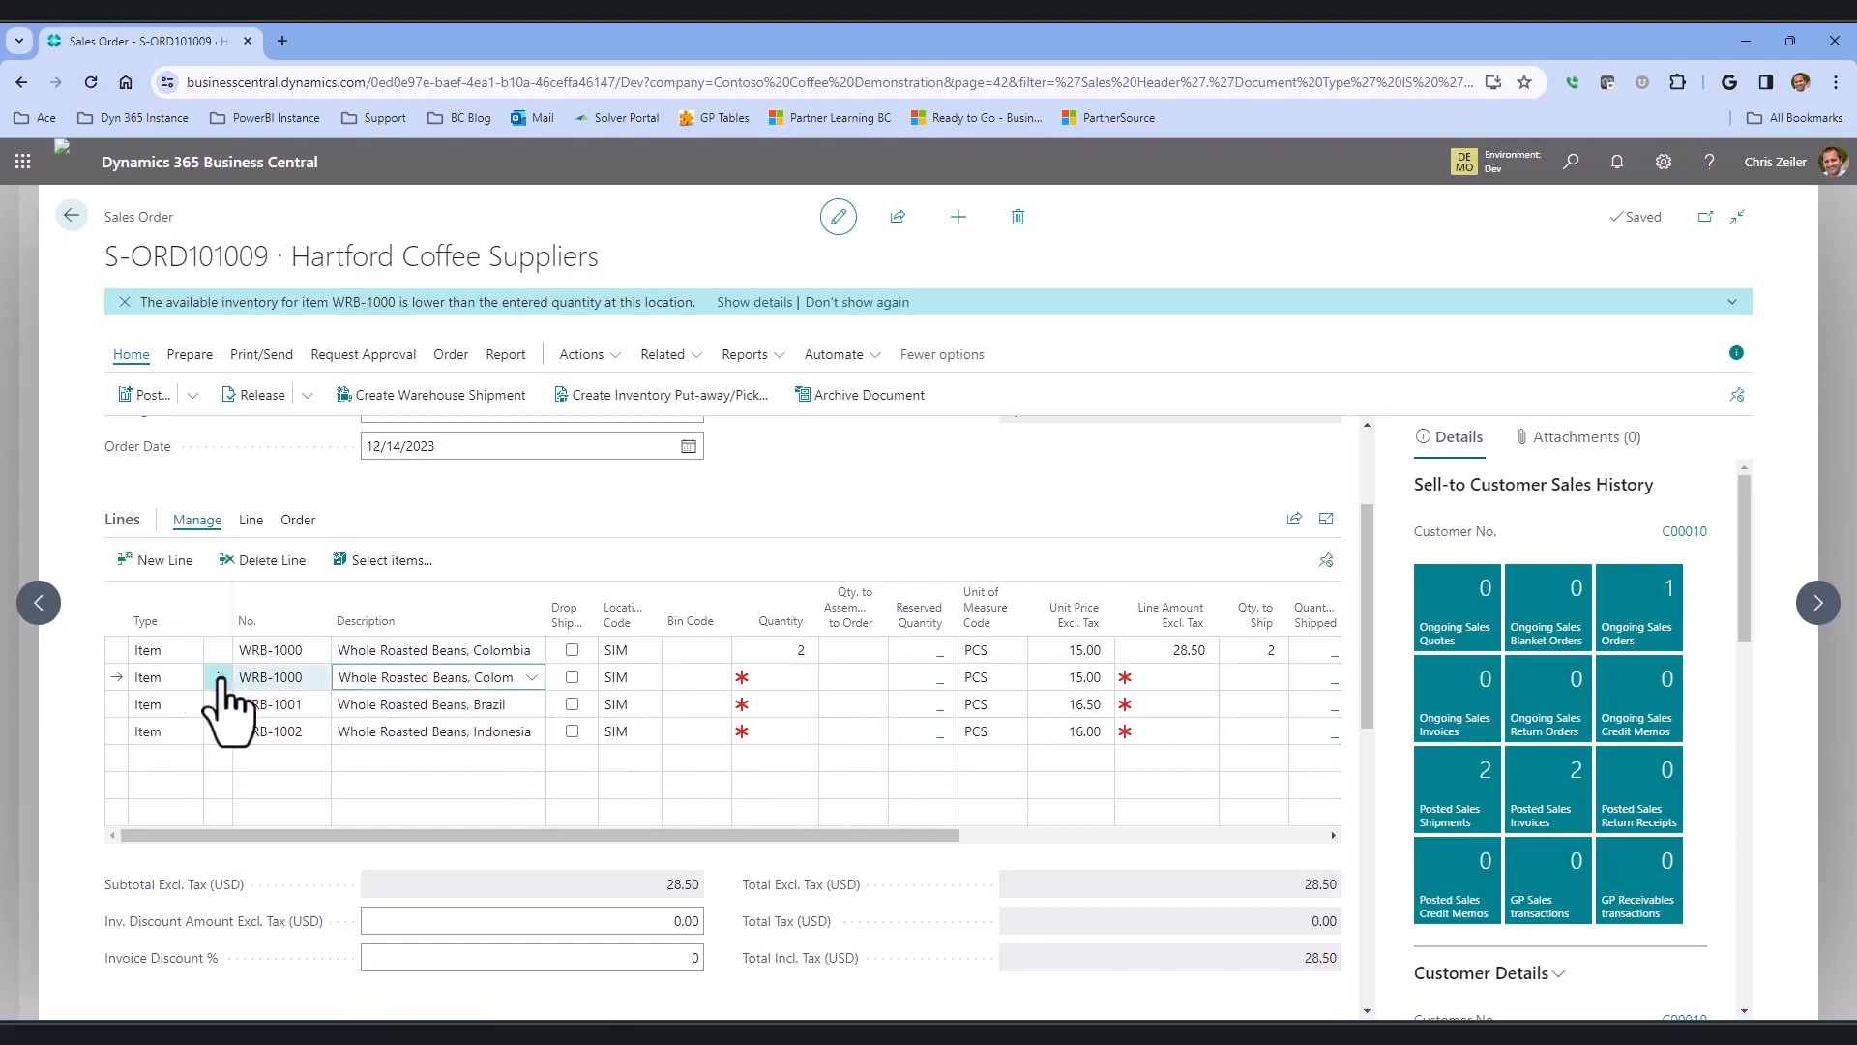
Step: Delete the duplicate WRB-1000 line without a quantity from the order
left_click(477, 680)
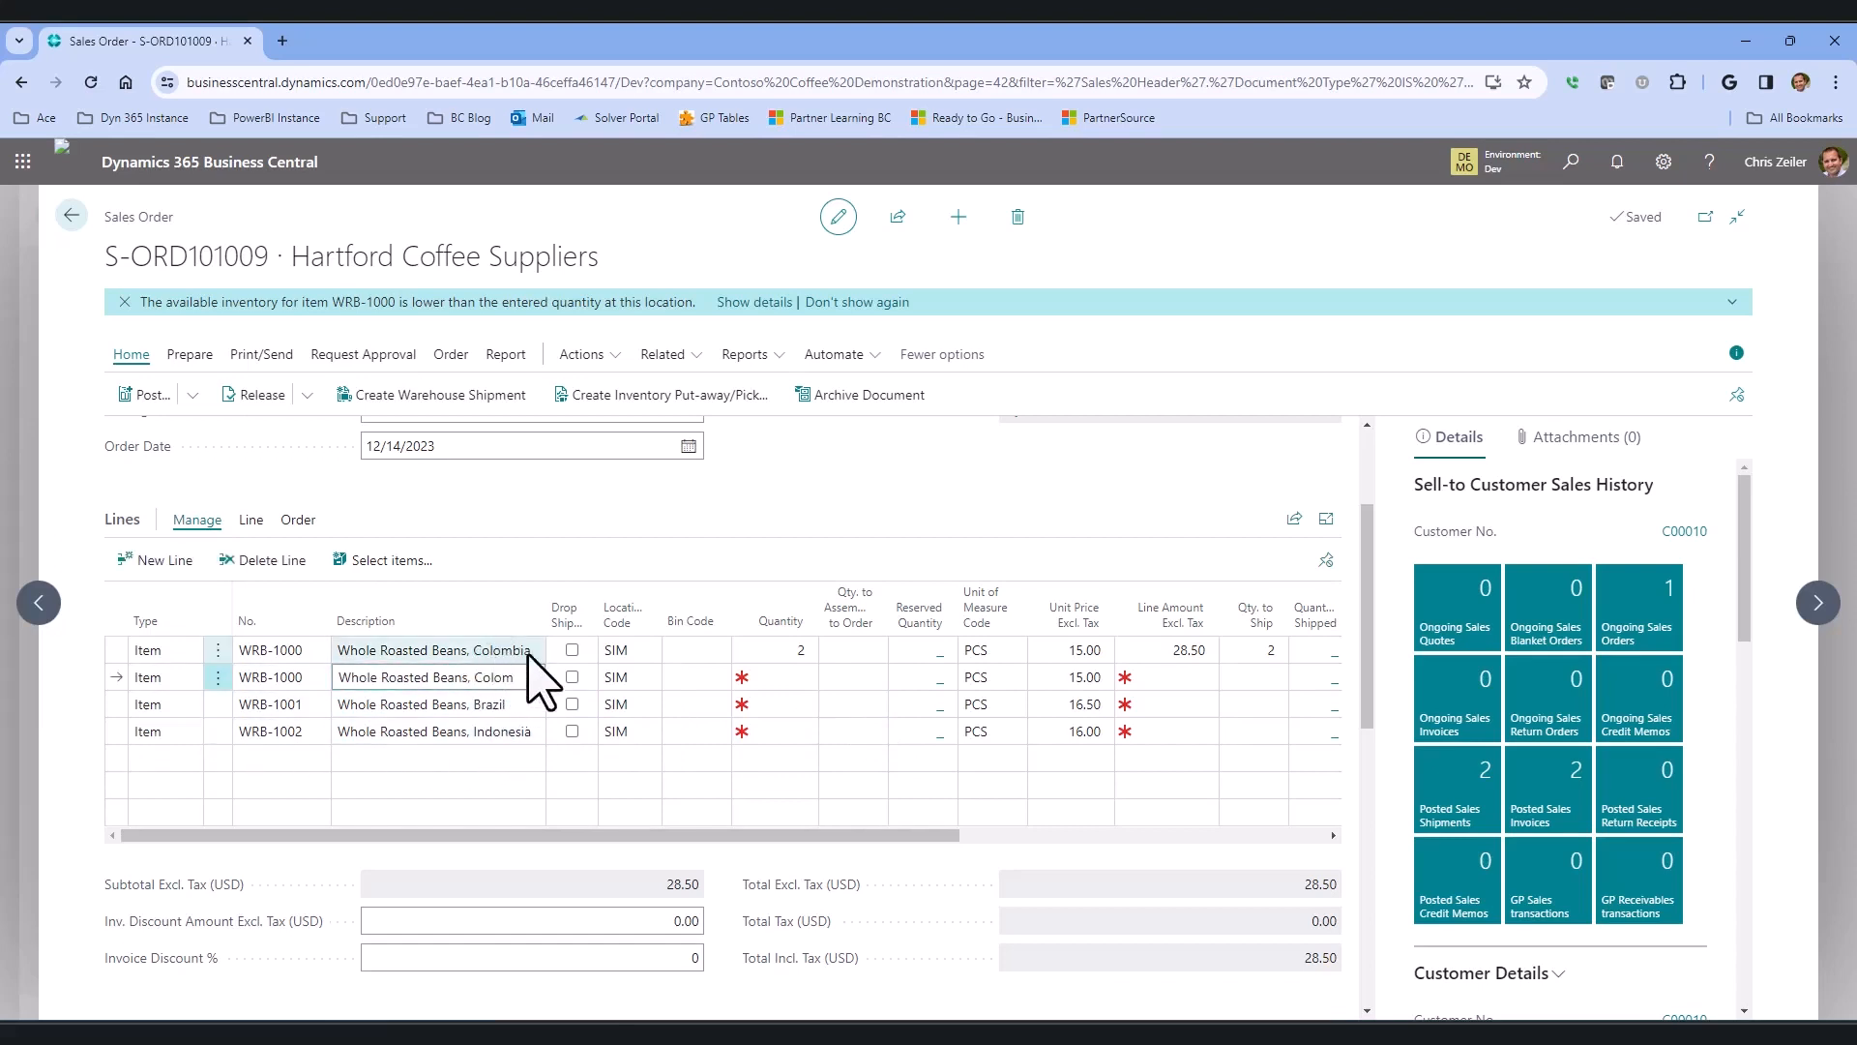
left_click(217, 680)
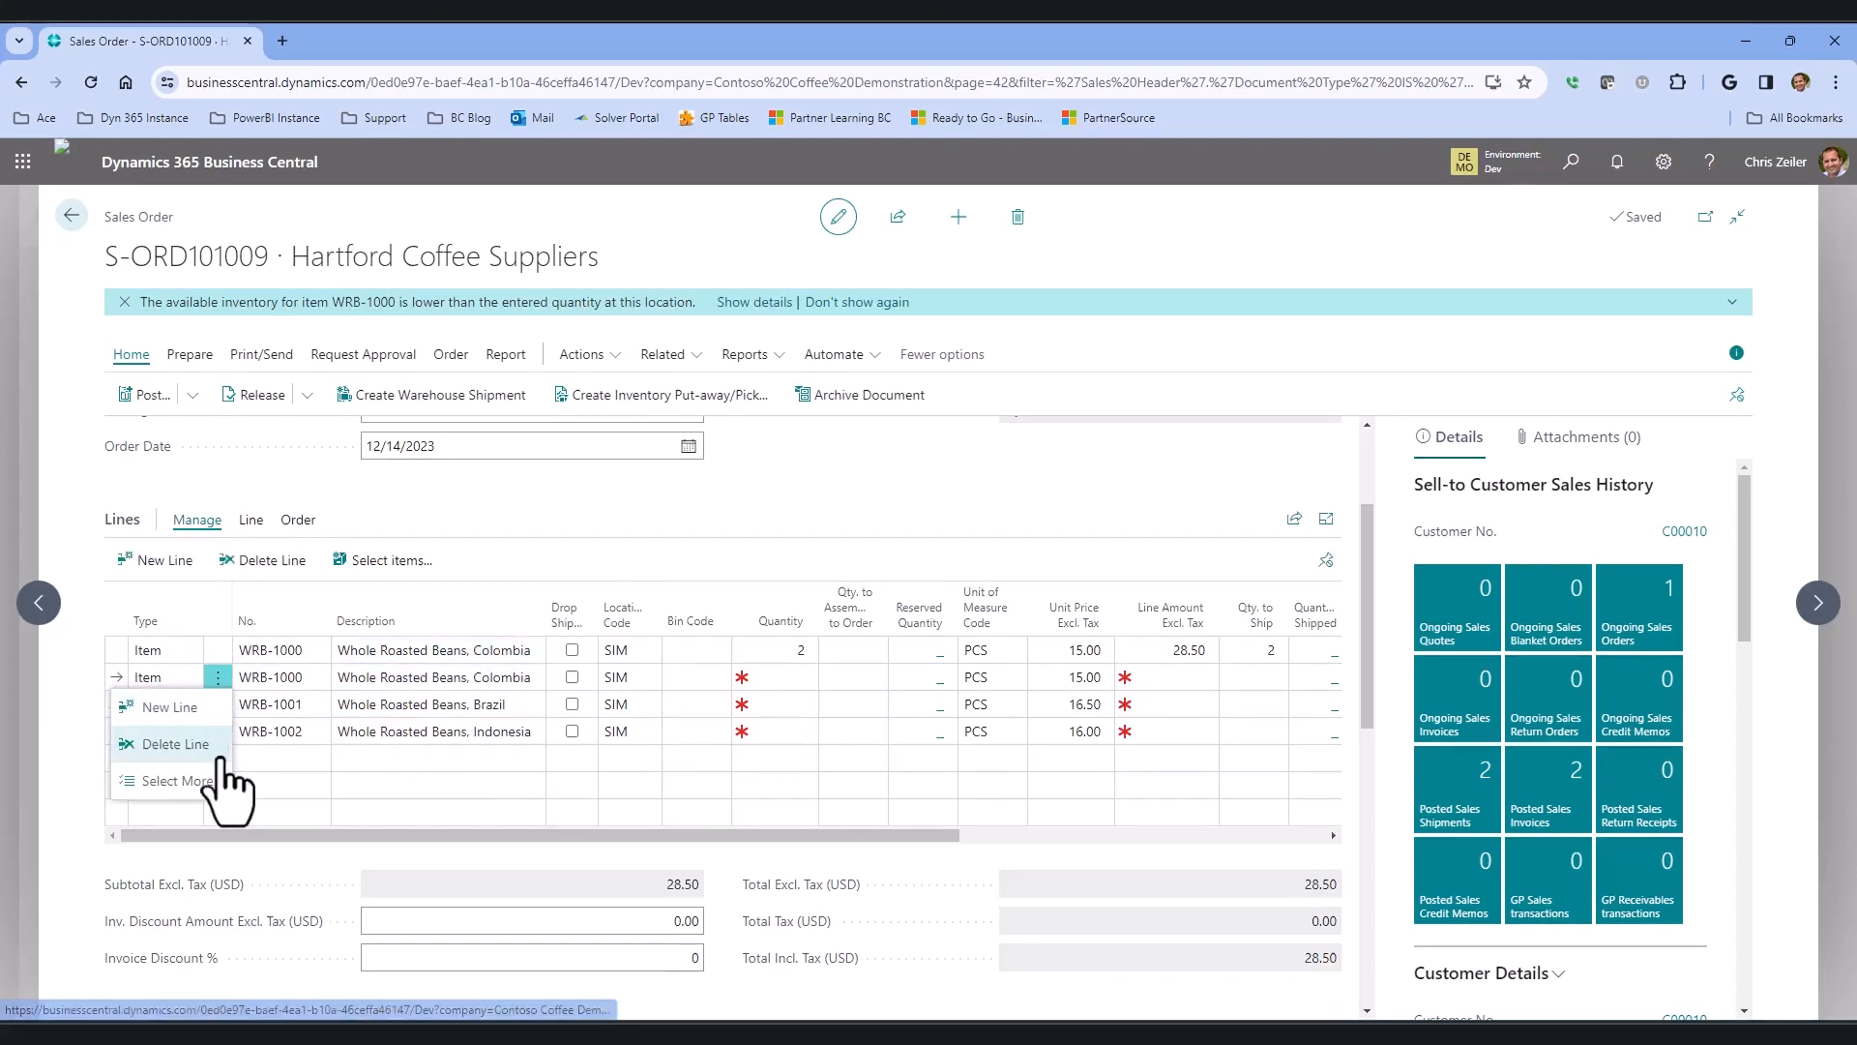
left_click(226, 766)
left_click(1018, 648)
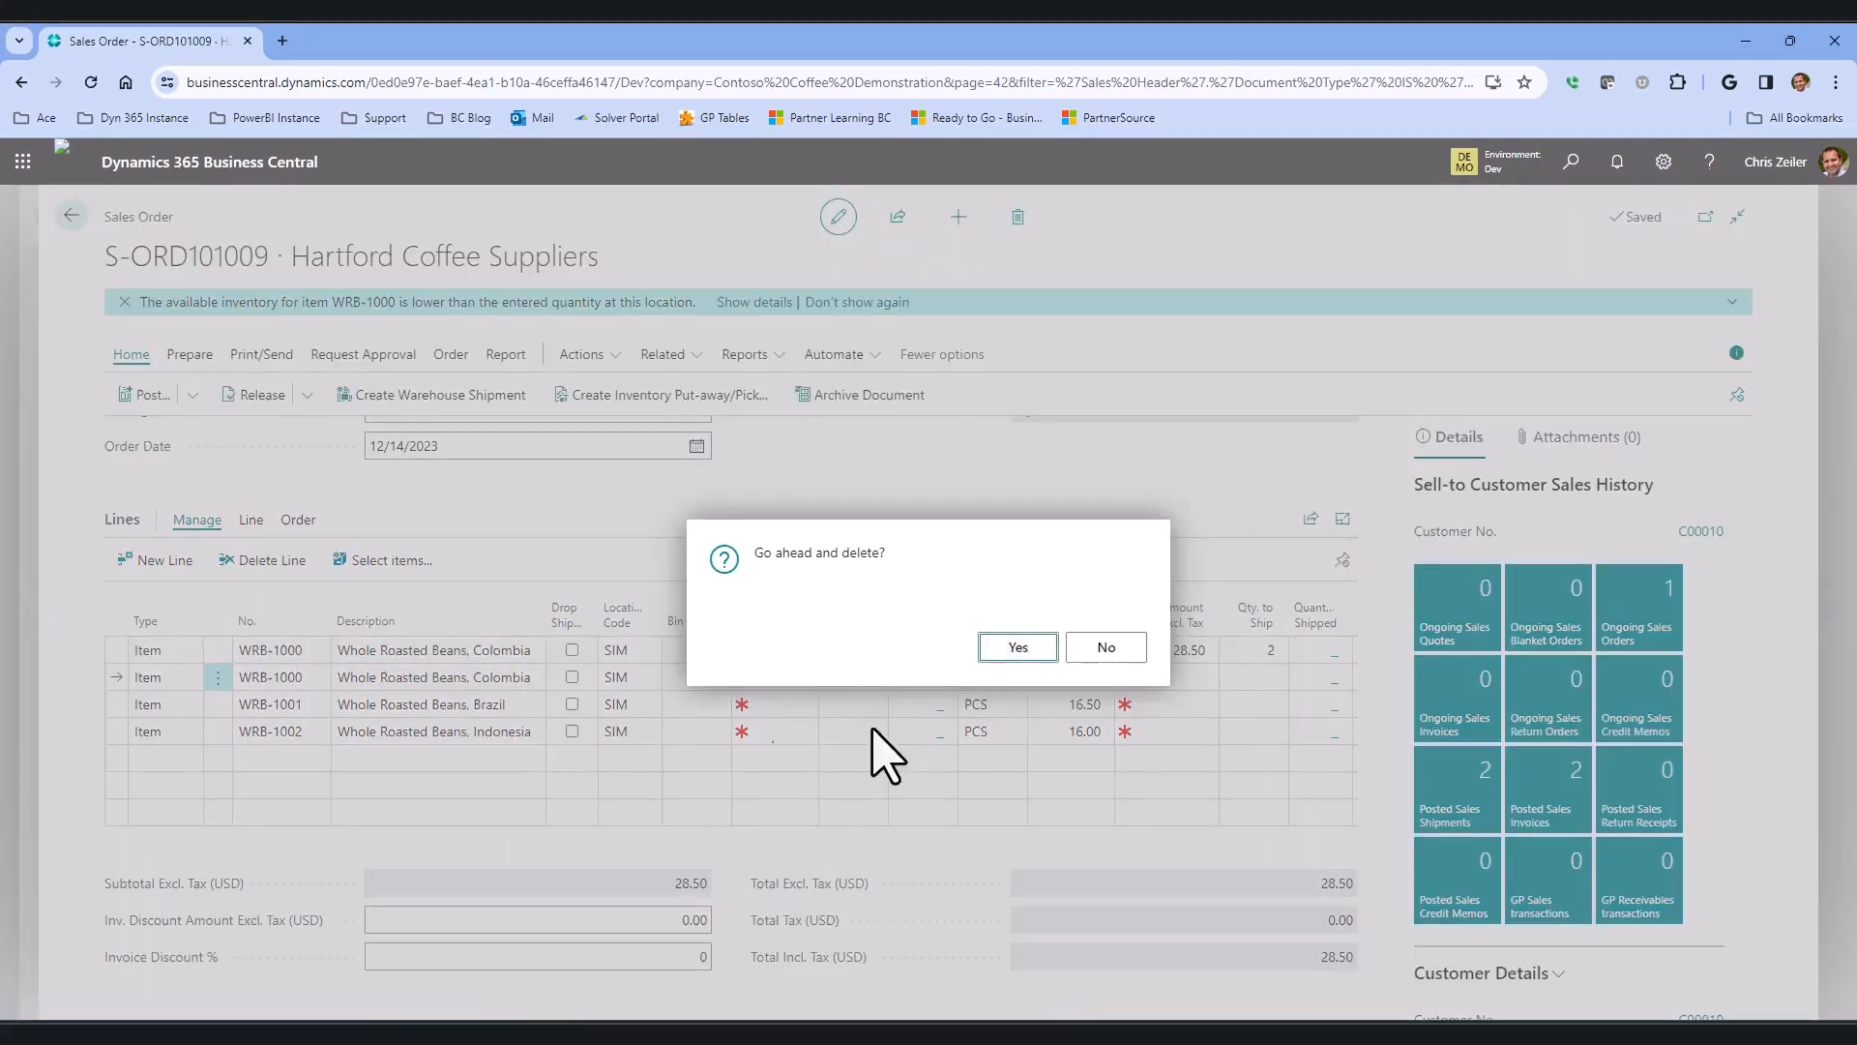
Step: Set the order line quantities to 12 for the Colombia beans, 24 for Brazil and 8 for Indonesia
left_click(791, 670)
type("2")
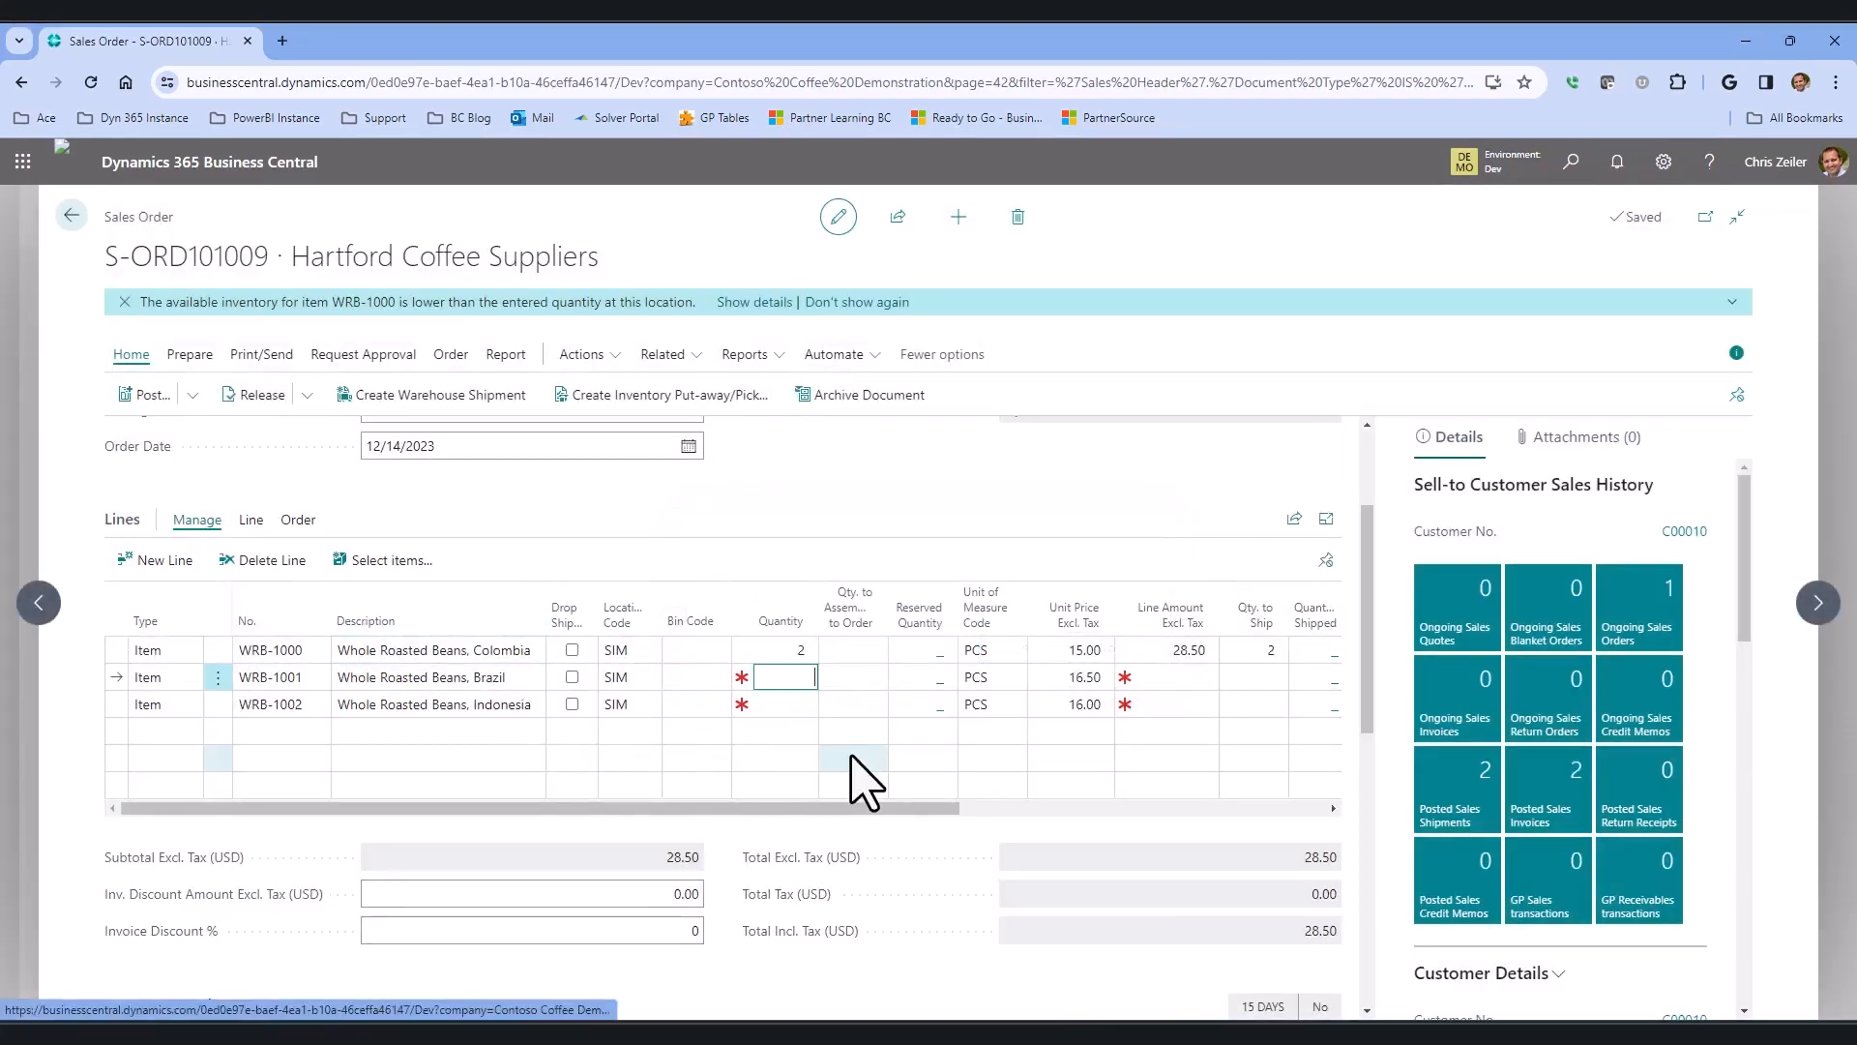
left_click(789, 651)
type("1")
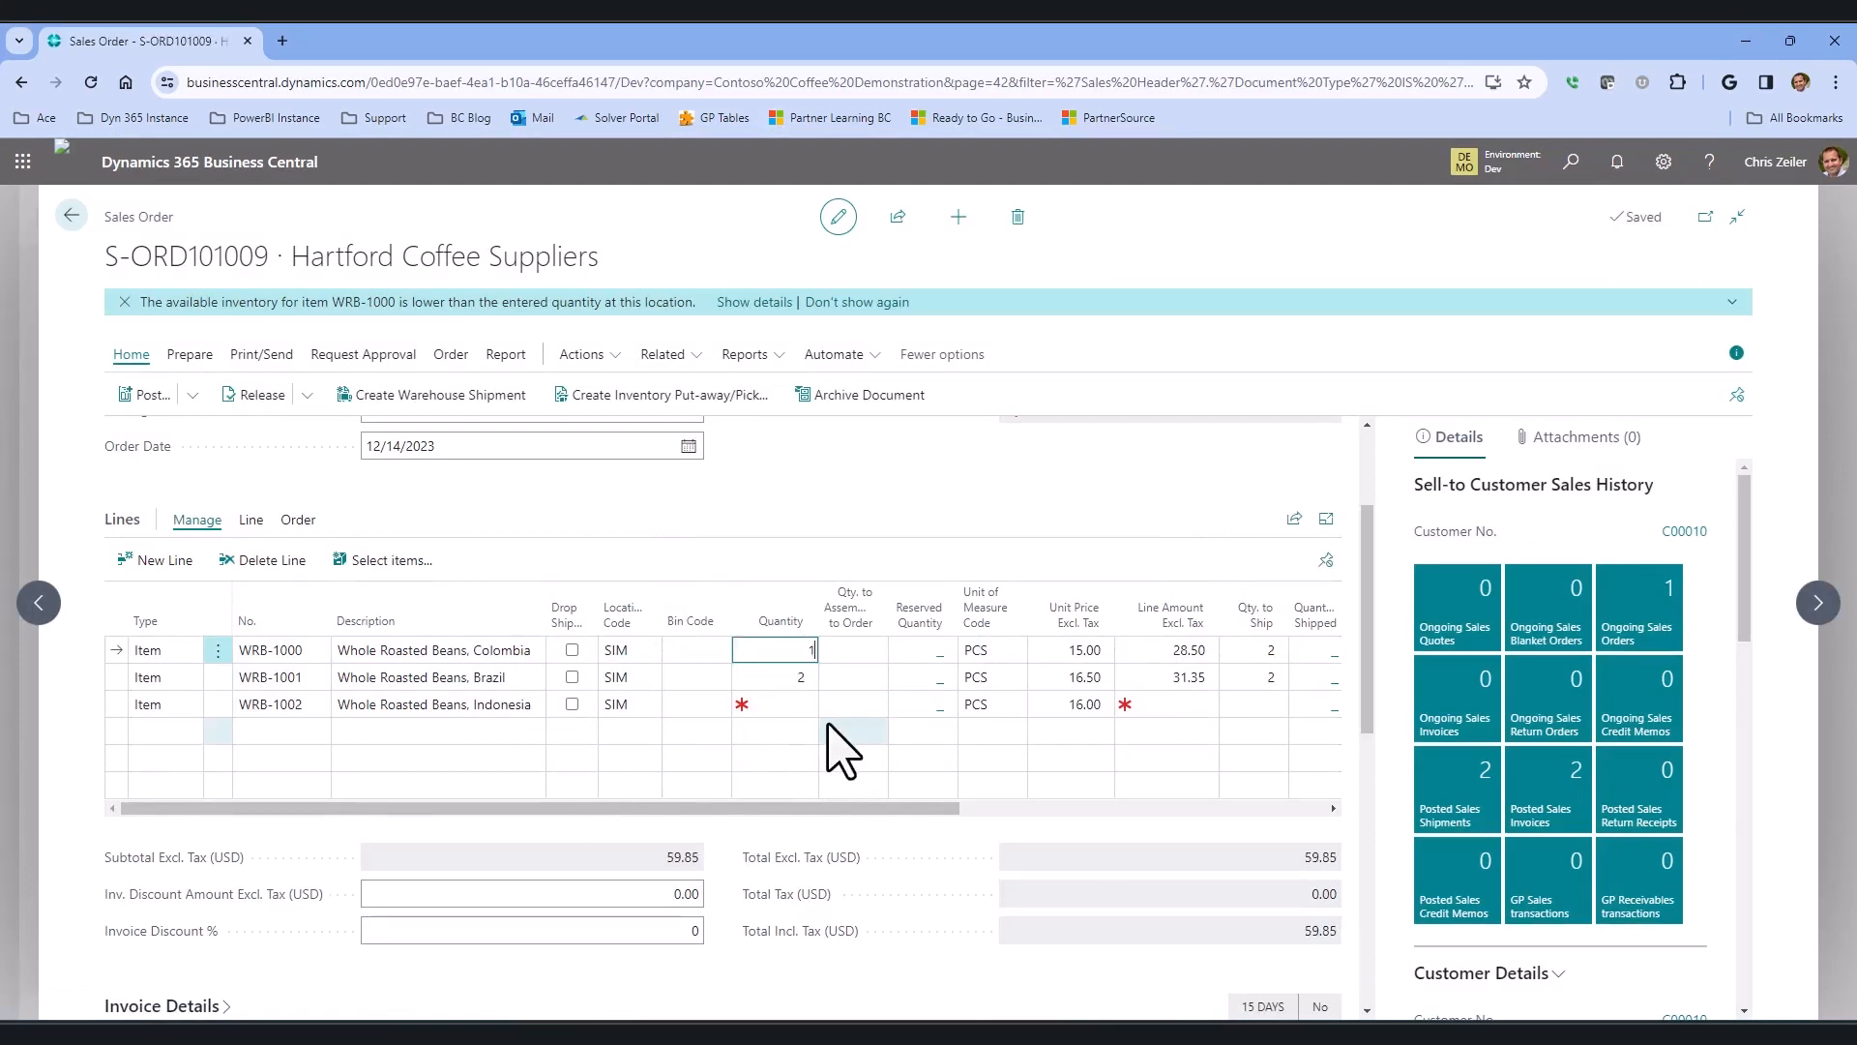
type("2")
left_click(789, 677)
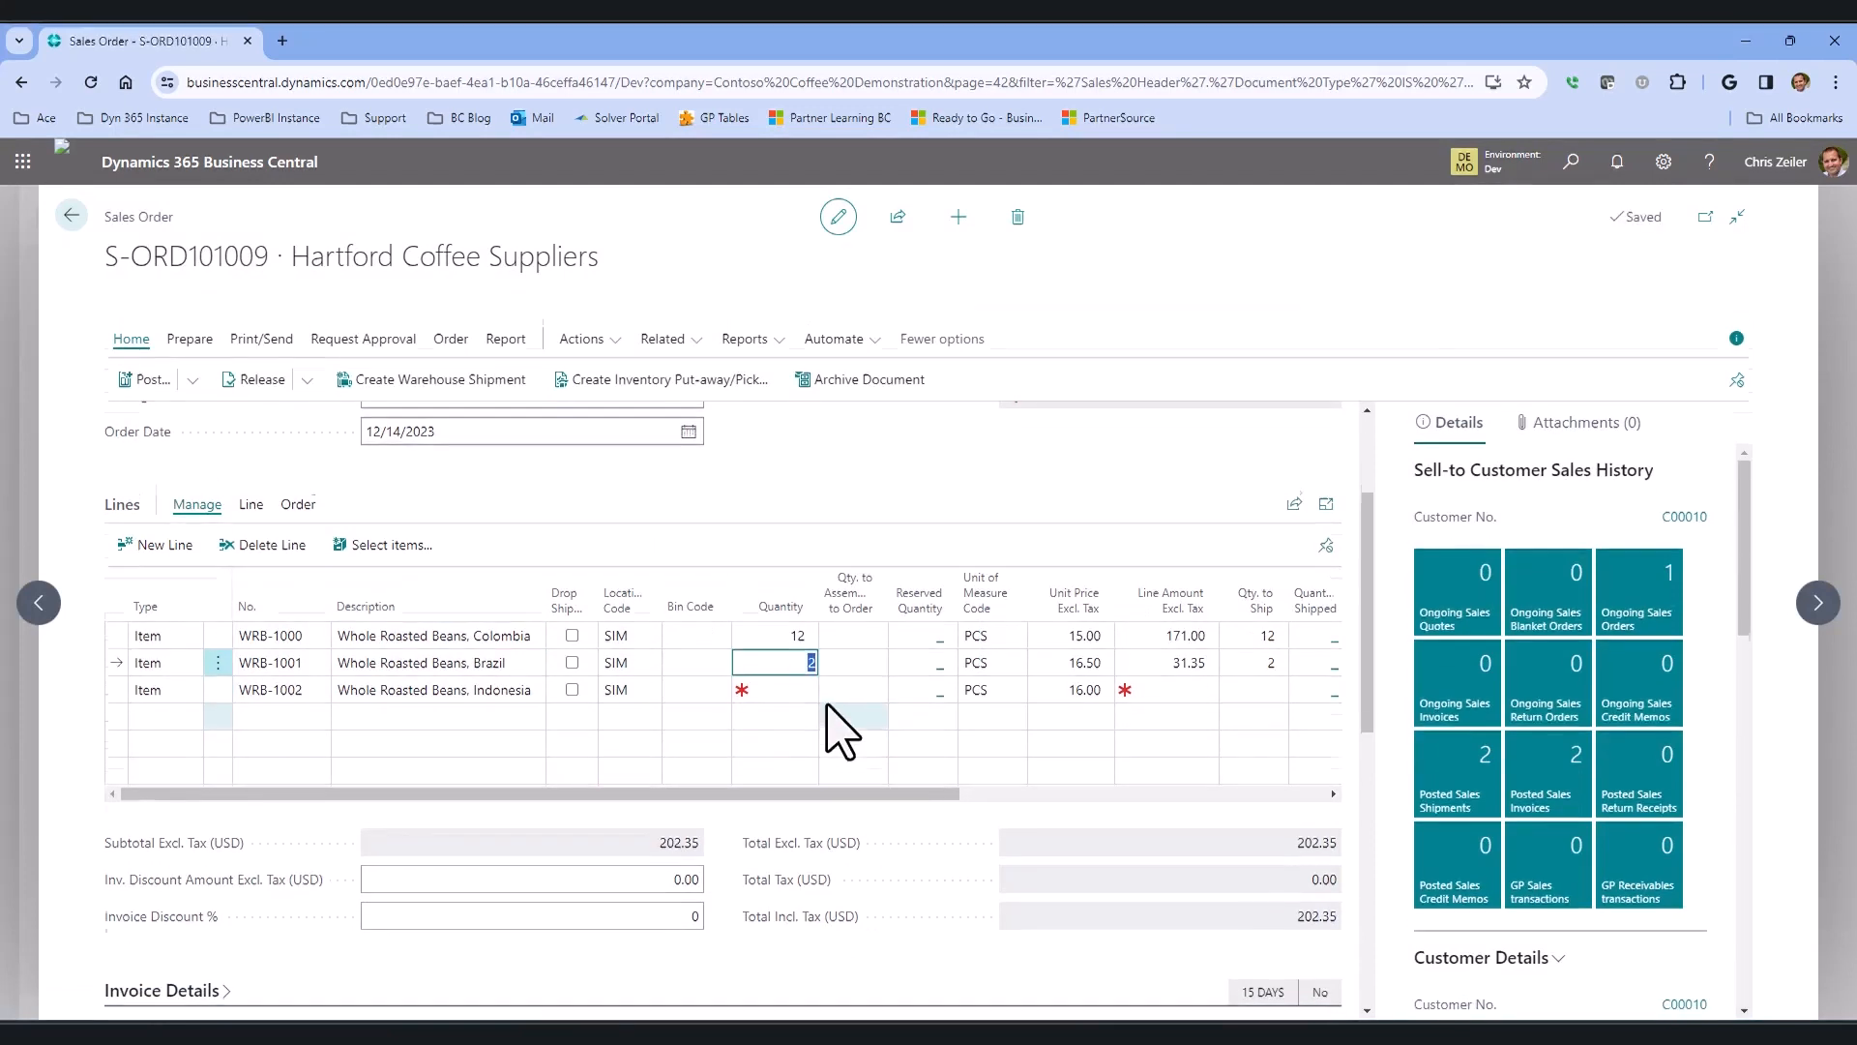
type("24")
left_click(793, 706)
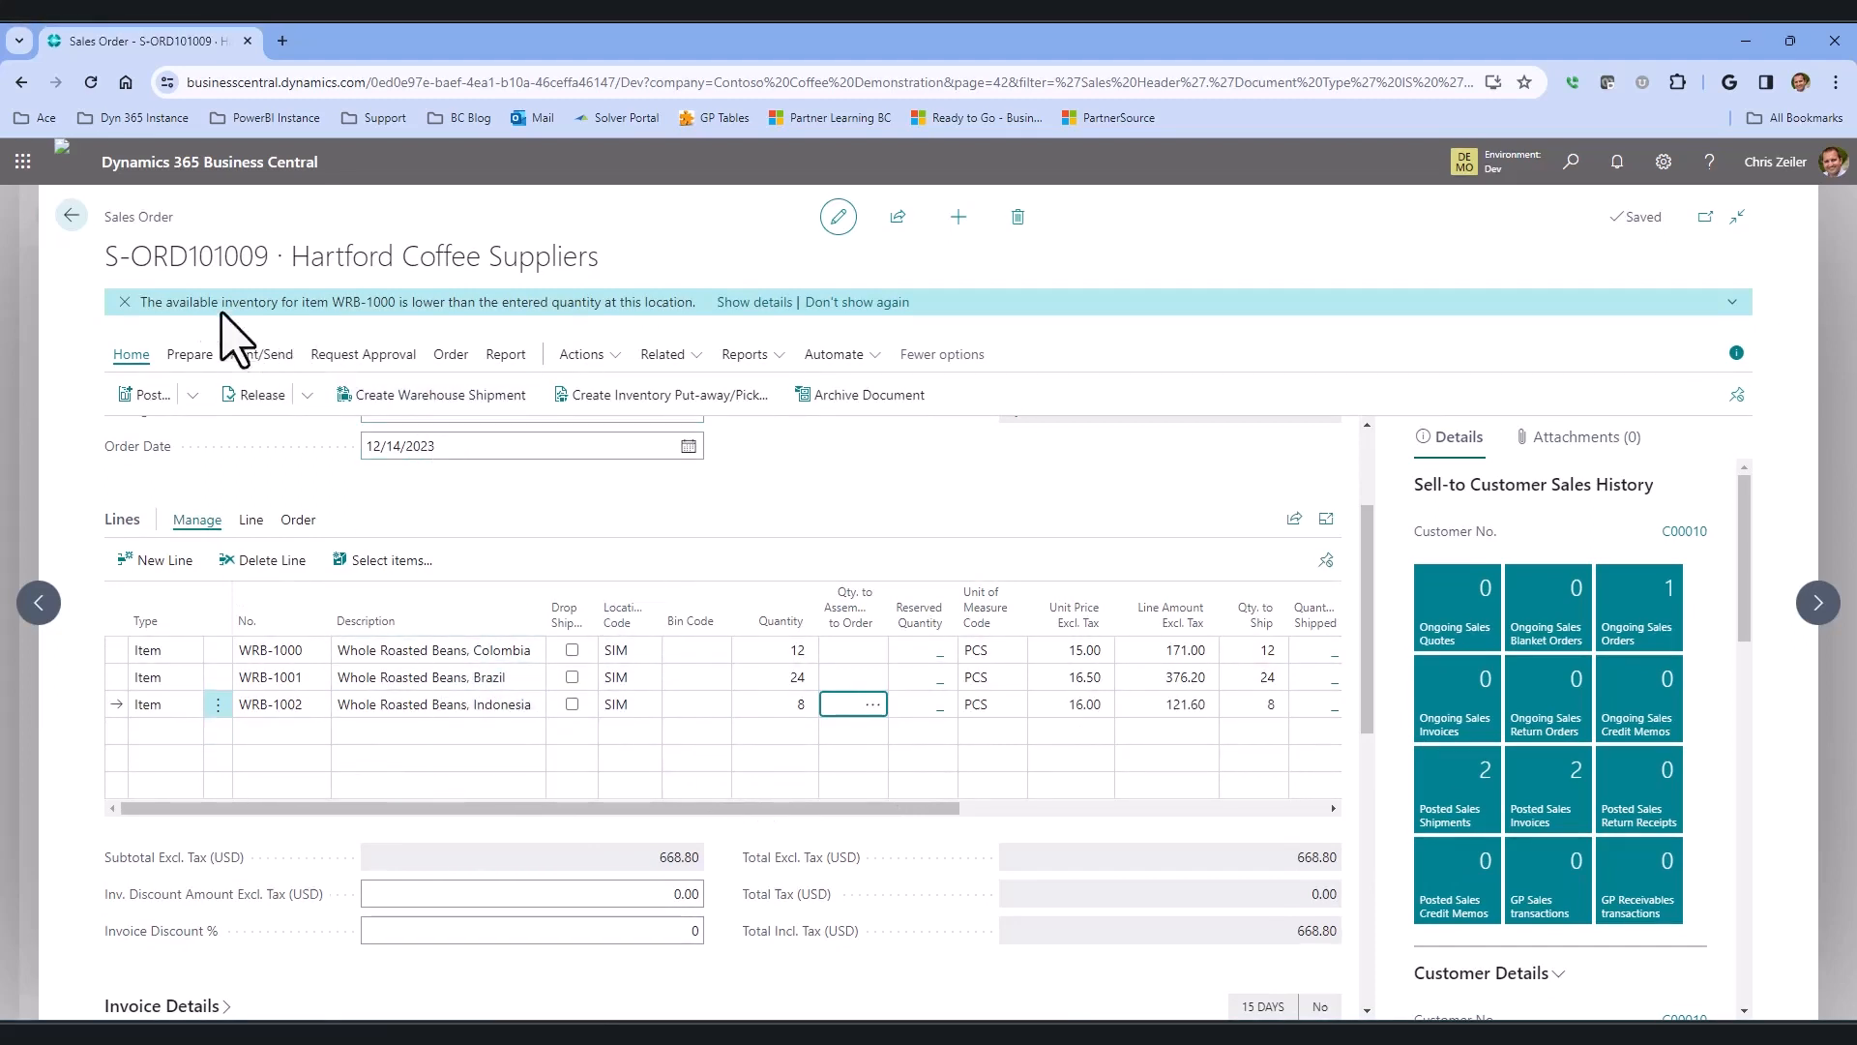
Step: Select the WRB-1000 line and examine the customer details and sales line details beside the order
left_click(515, 657)
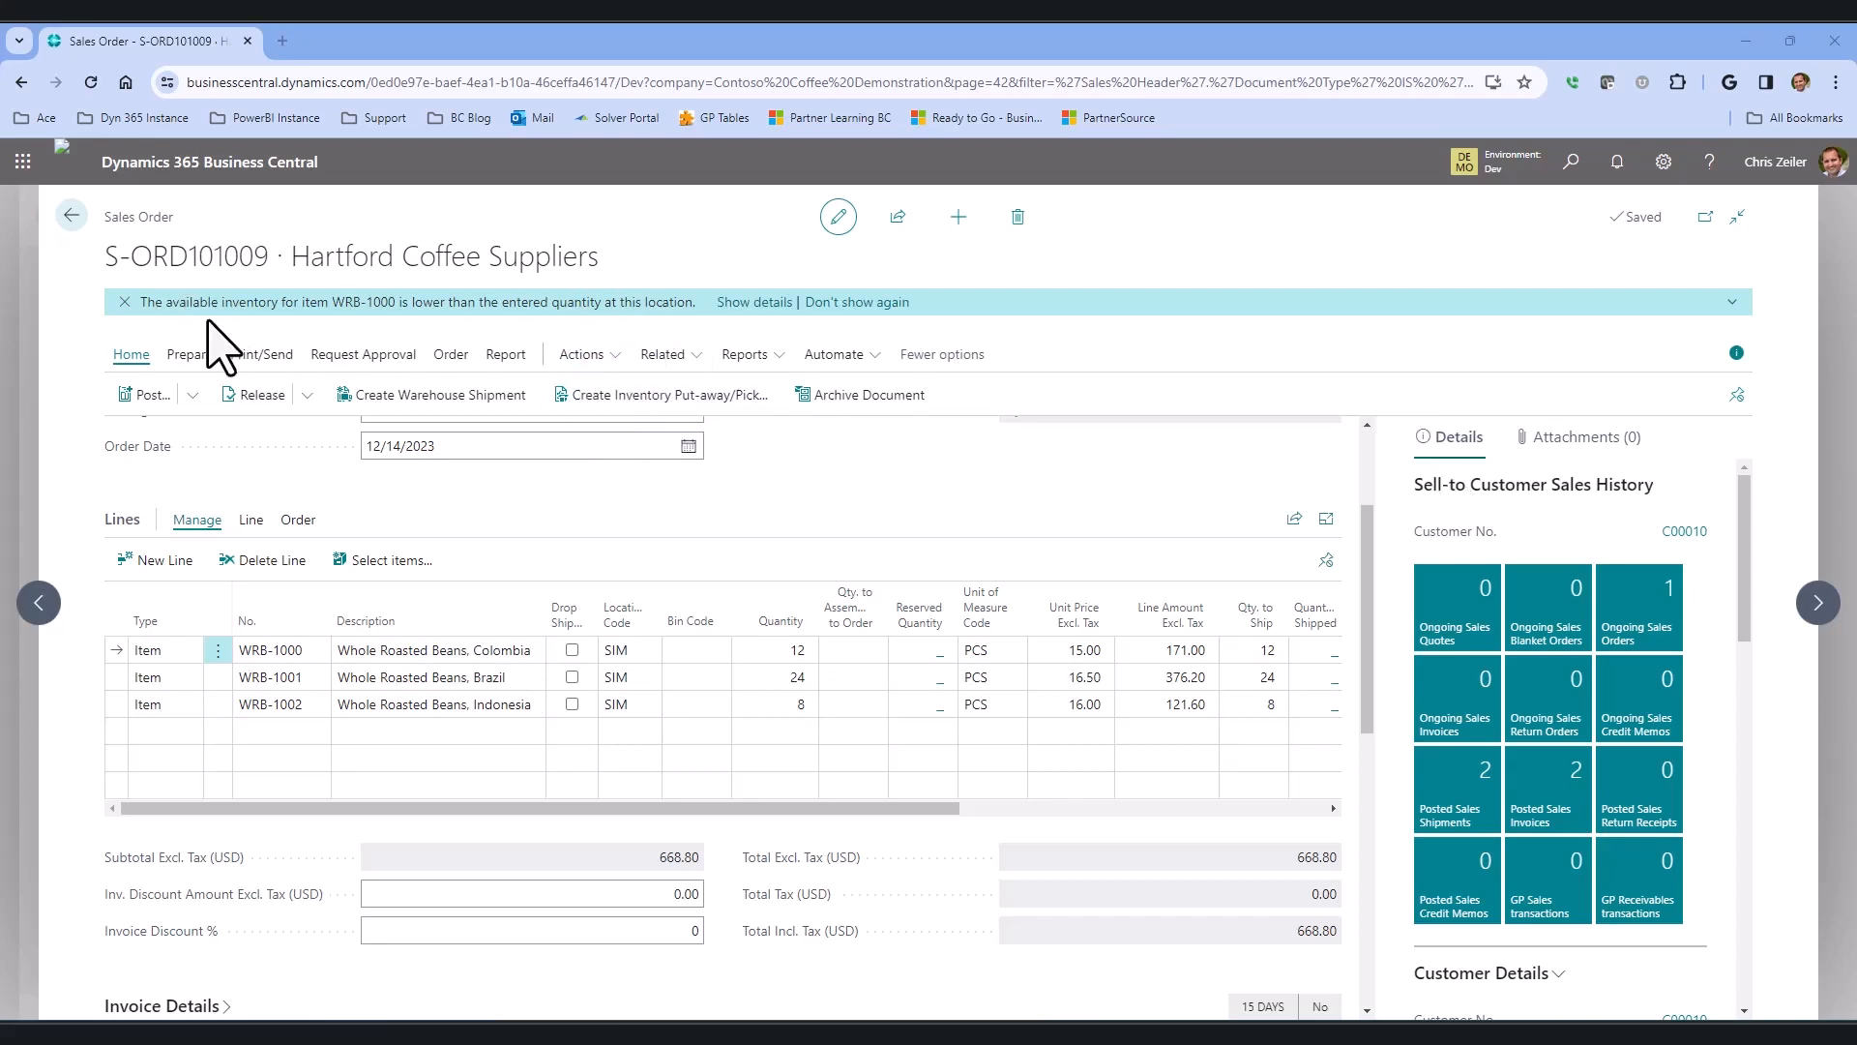
left_click(415, 650)
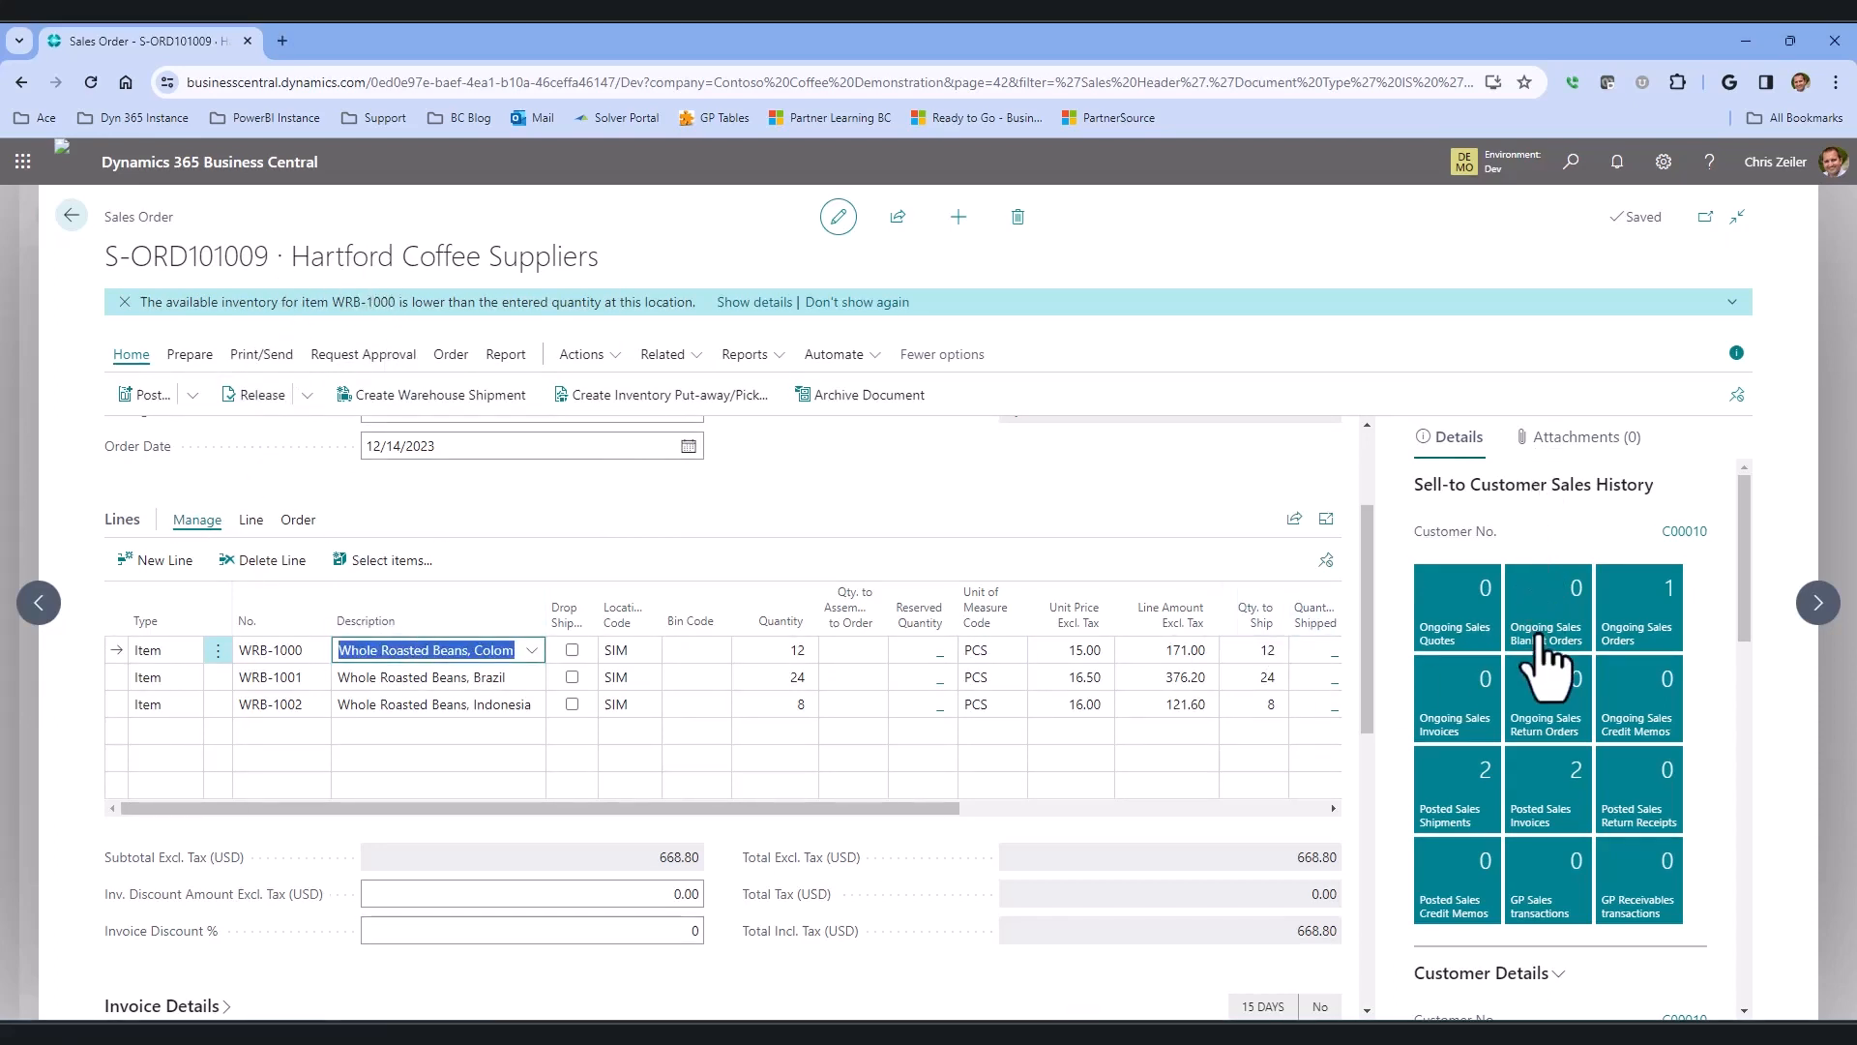
scroll(1577, 702, "down", 10)
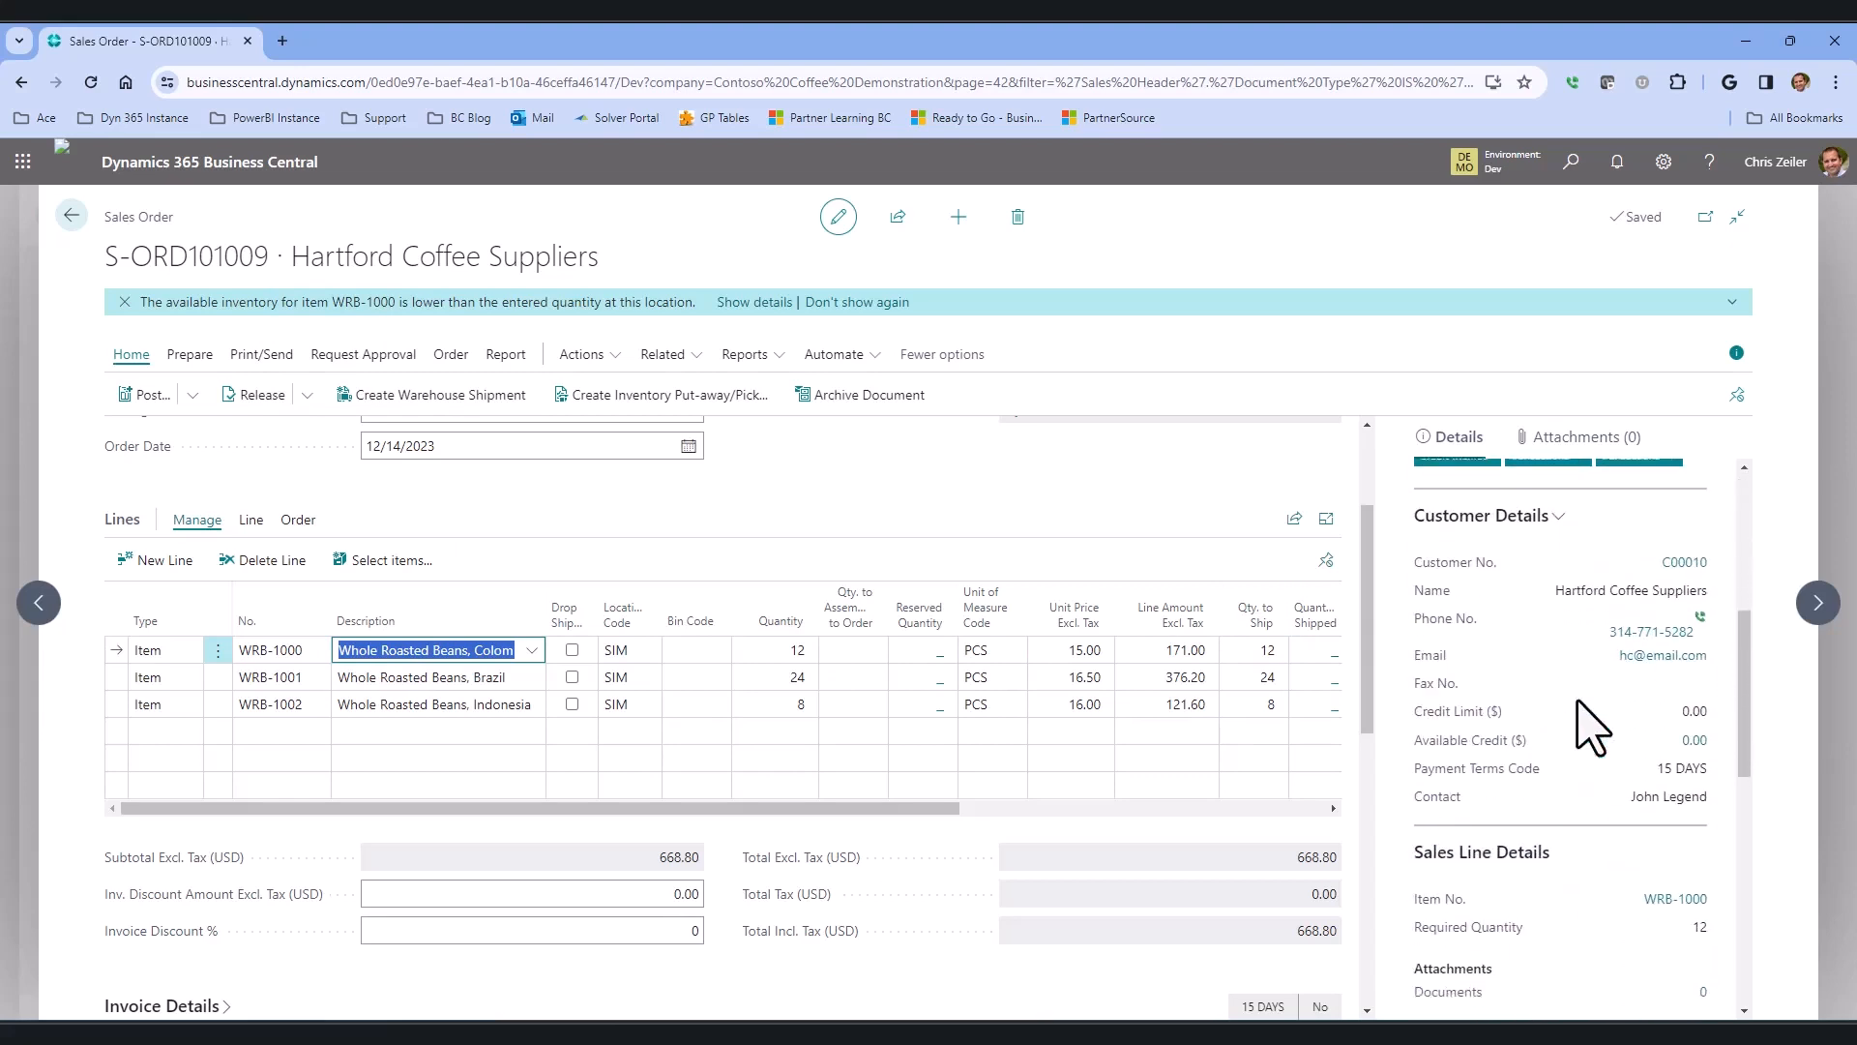
Step: Open the availability by event for the WRB-1000 line and examine its on-hand stock and the sales orders demanding it
scroll(1579, 704, "down", 1)
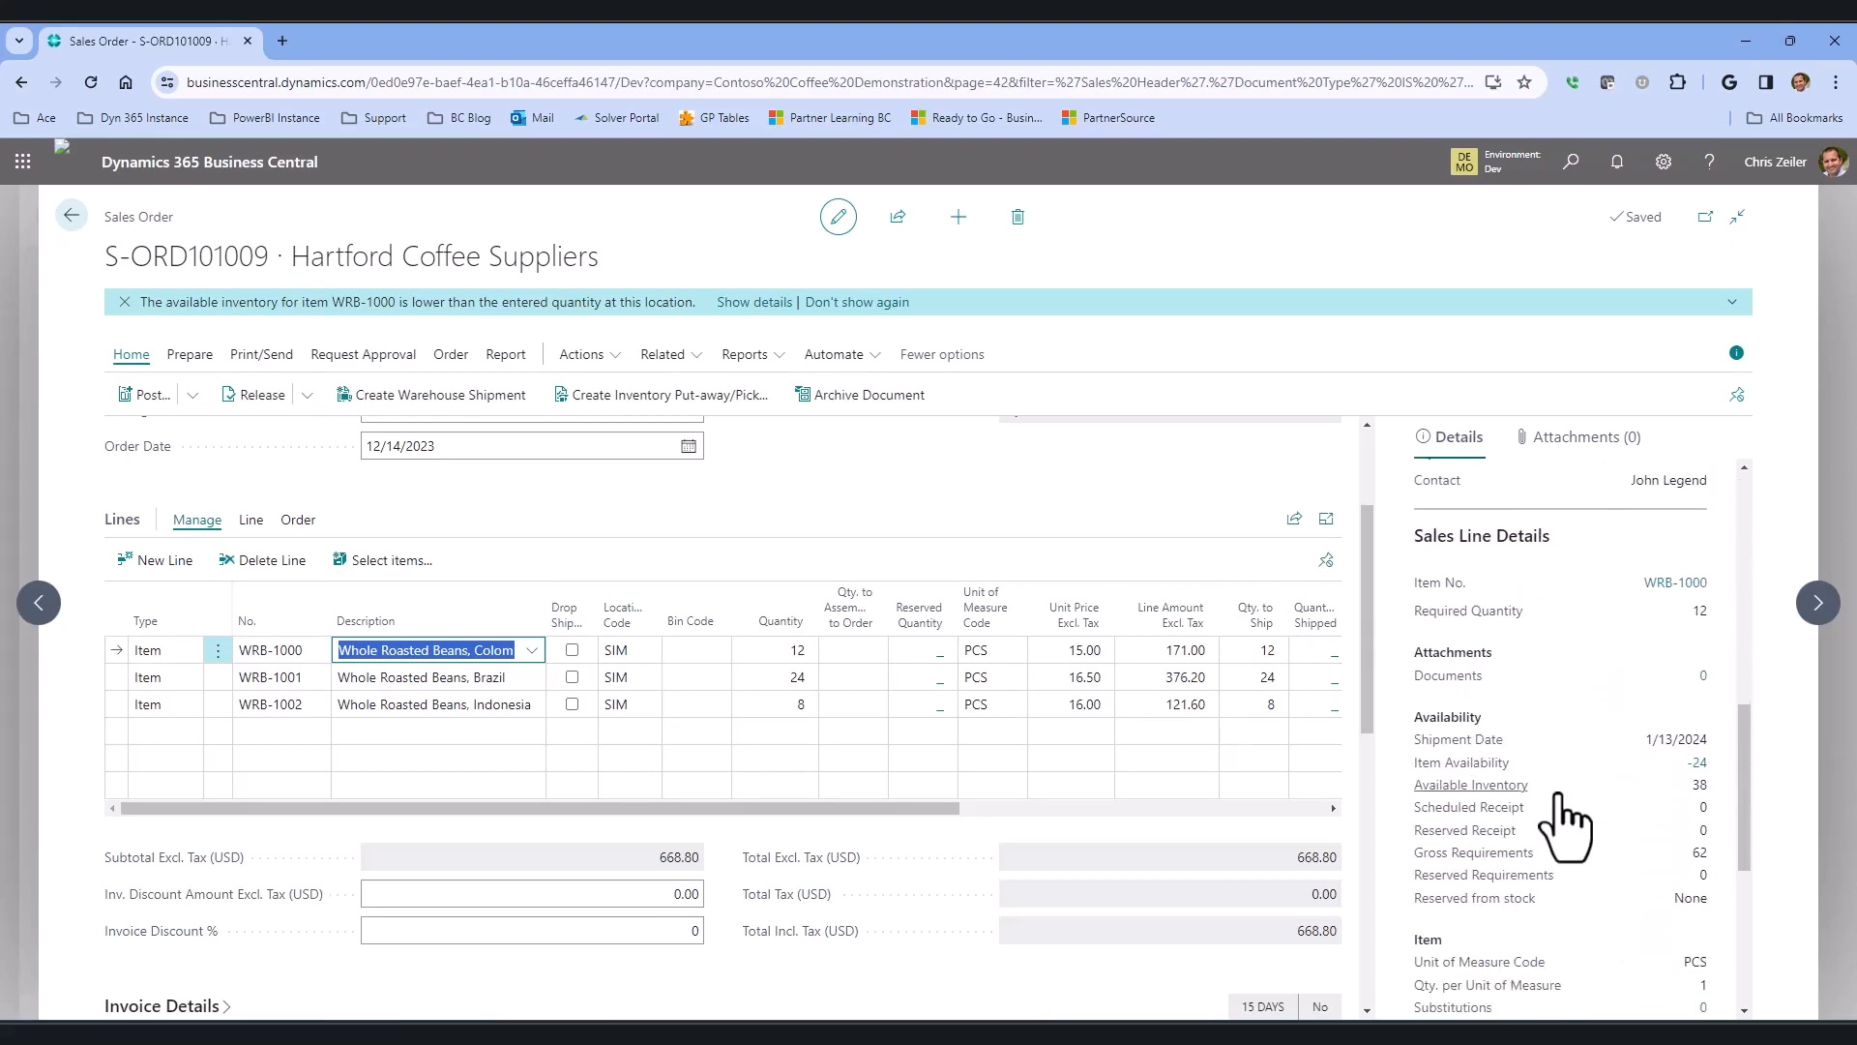
left_click(1700, 765)
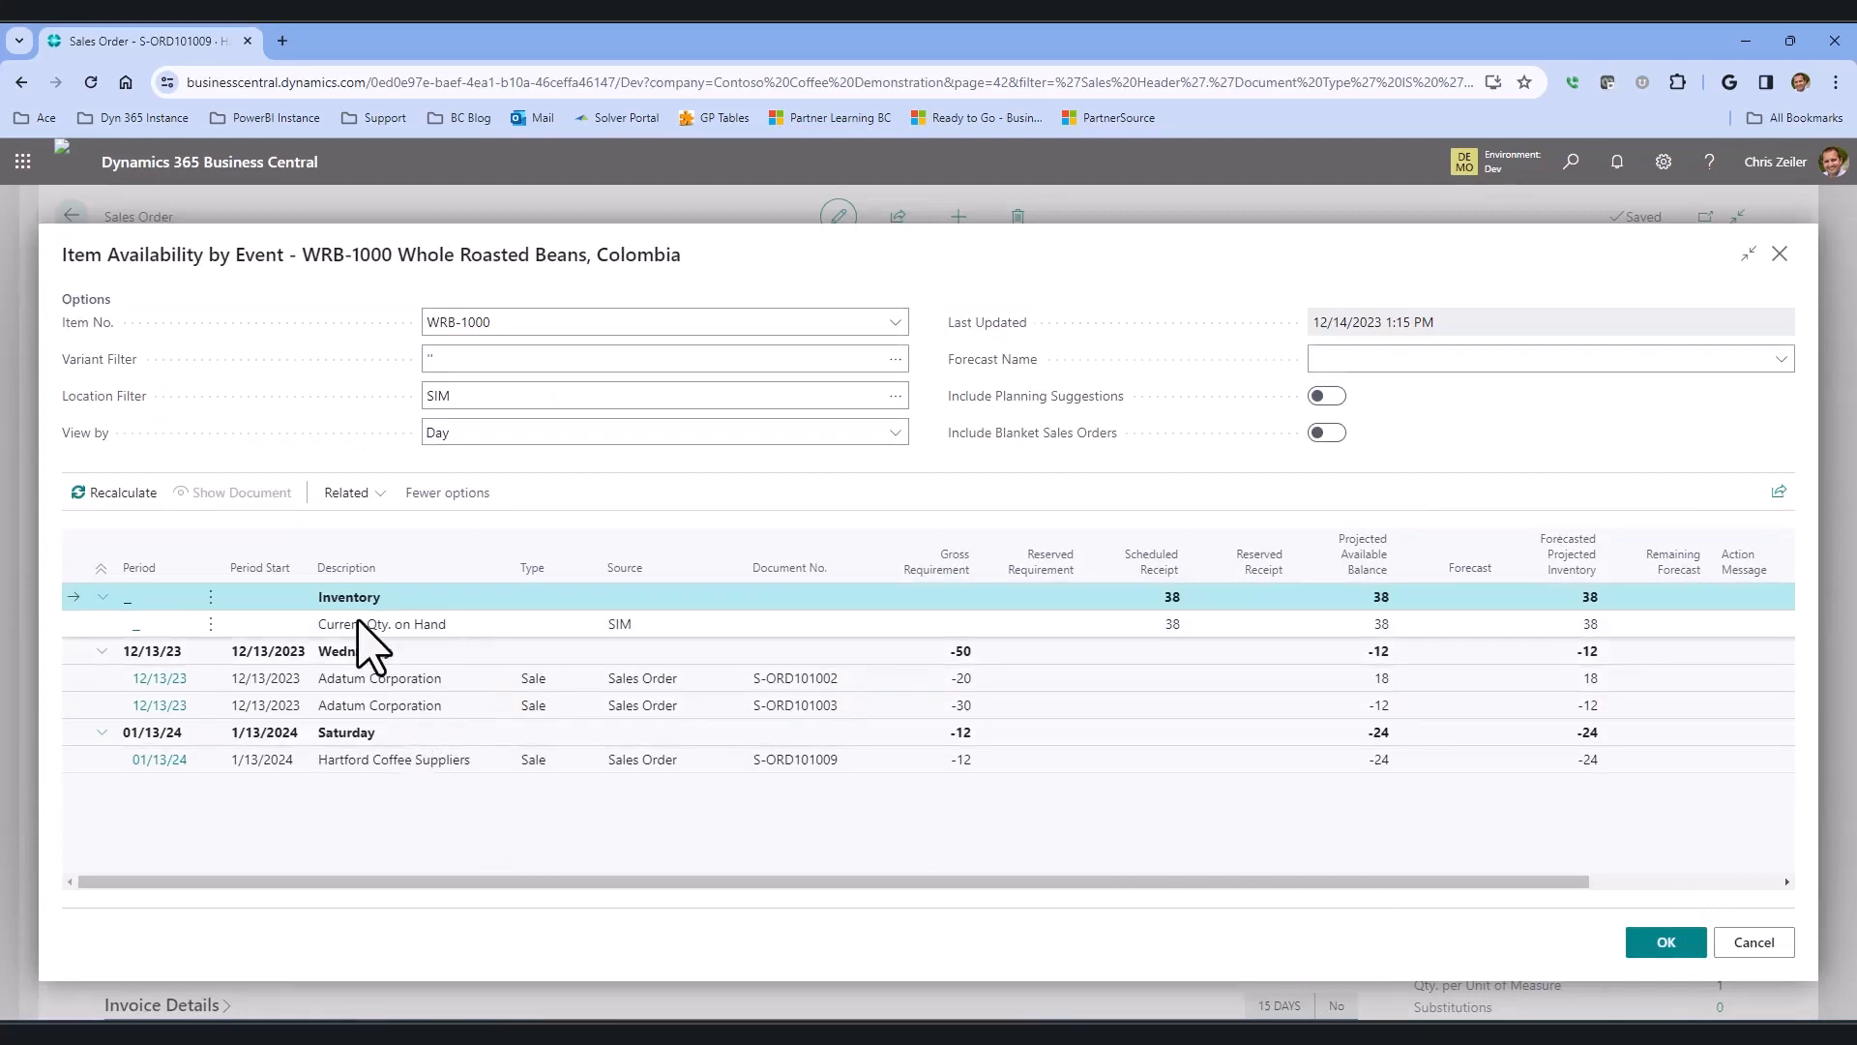
left_click(1182, 635)
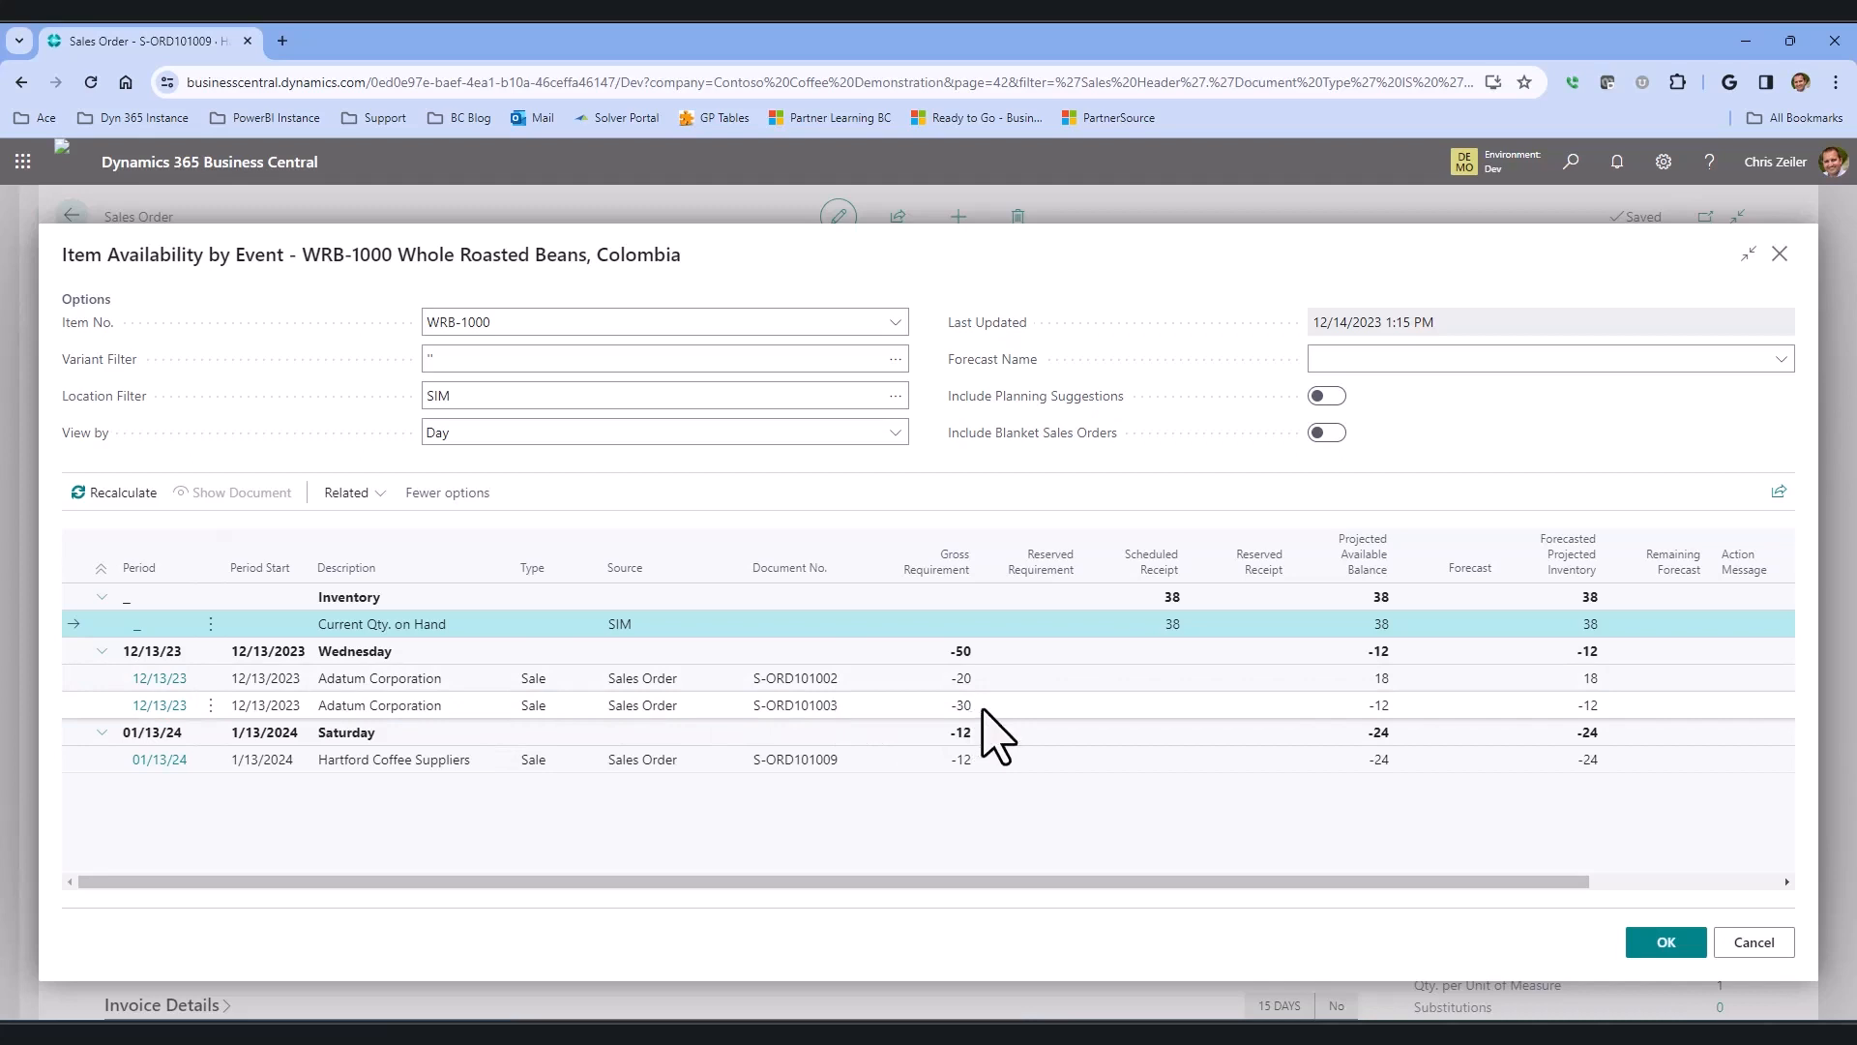
left_click(469, 761)
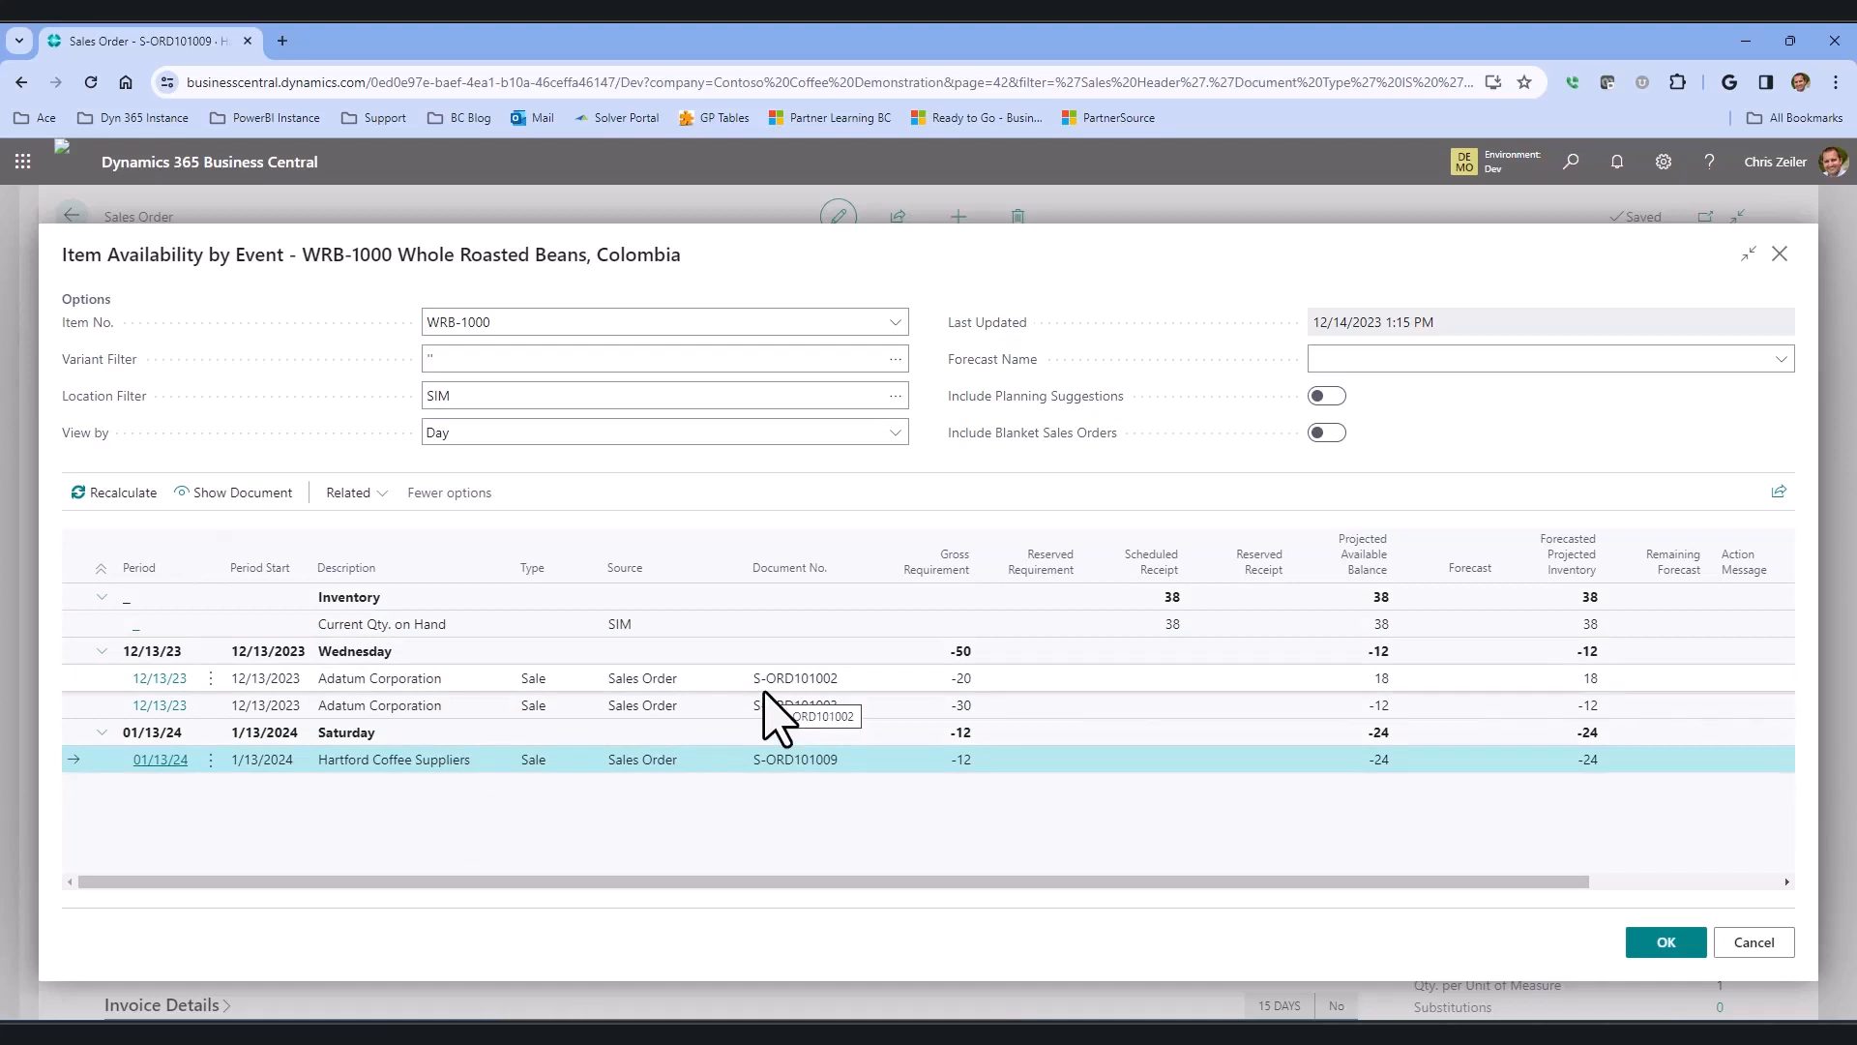
left_click(1755, 943)
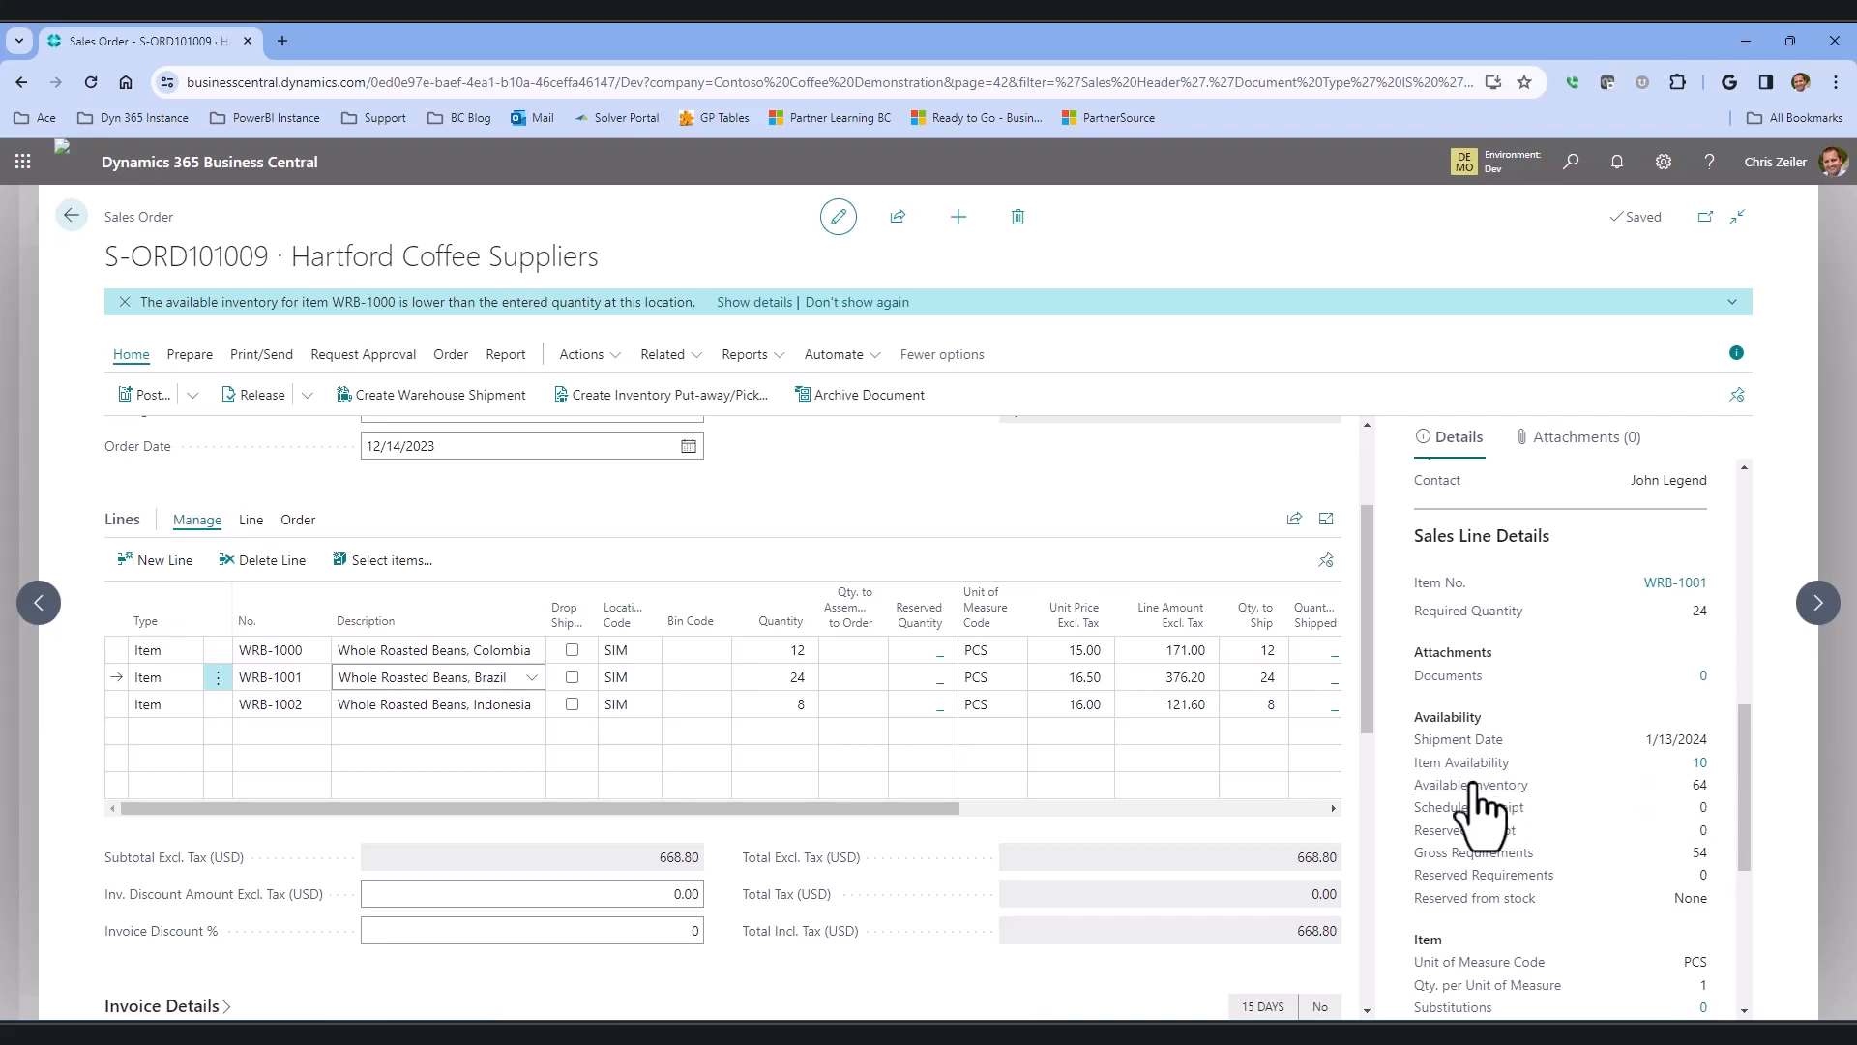
Step: Select the WRB-1001 line and examine its item details, available sales prices and line discounts beside the order
mouse_move(1472, 787)
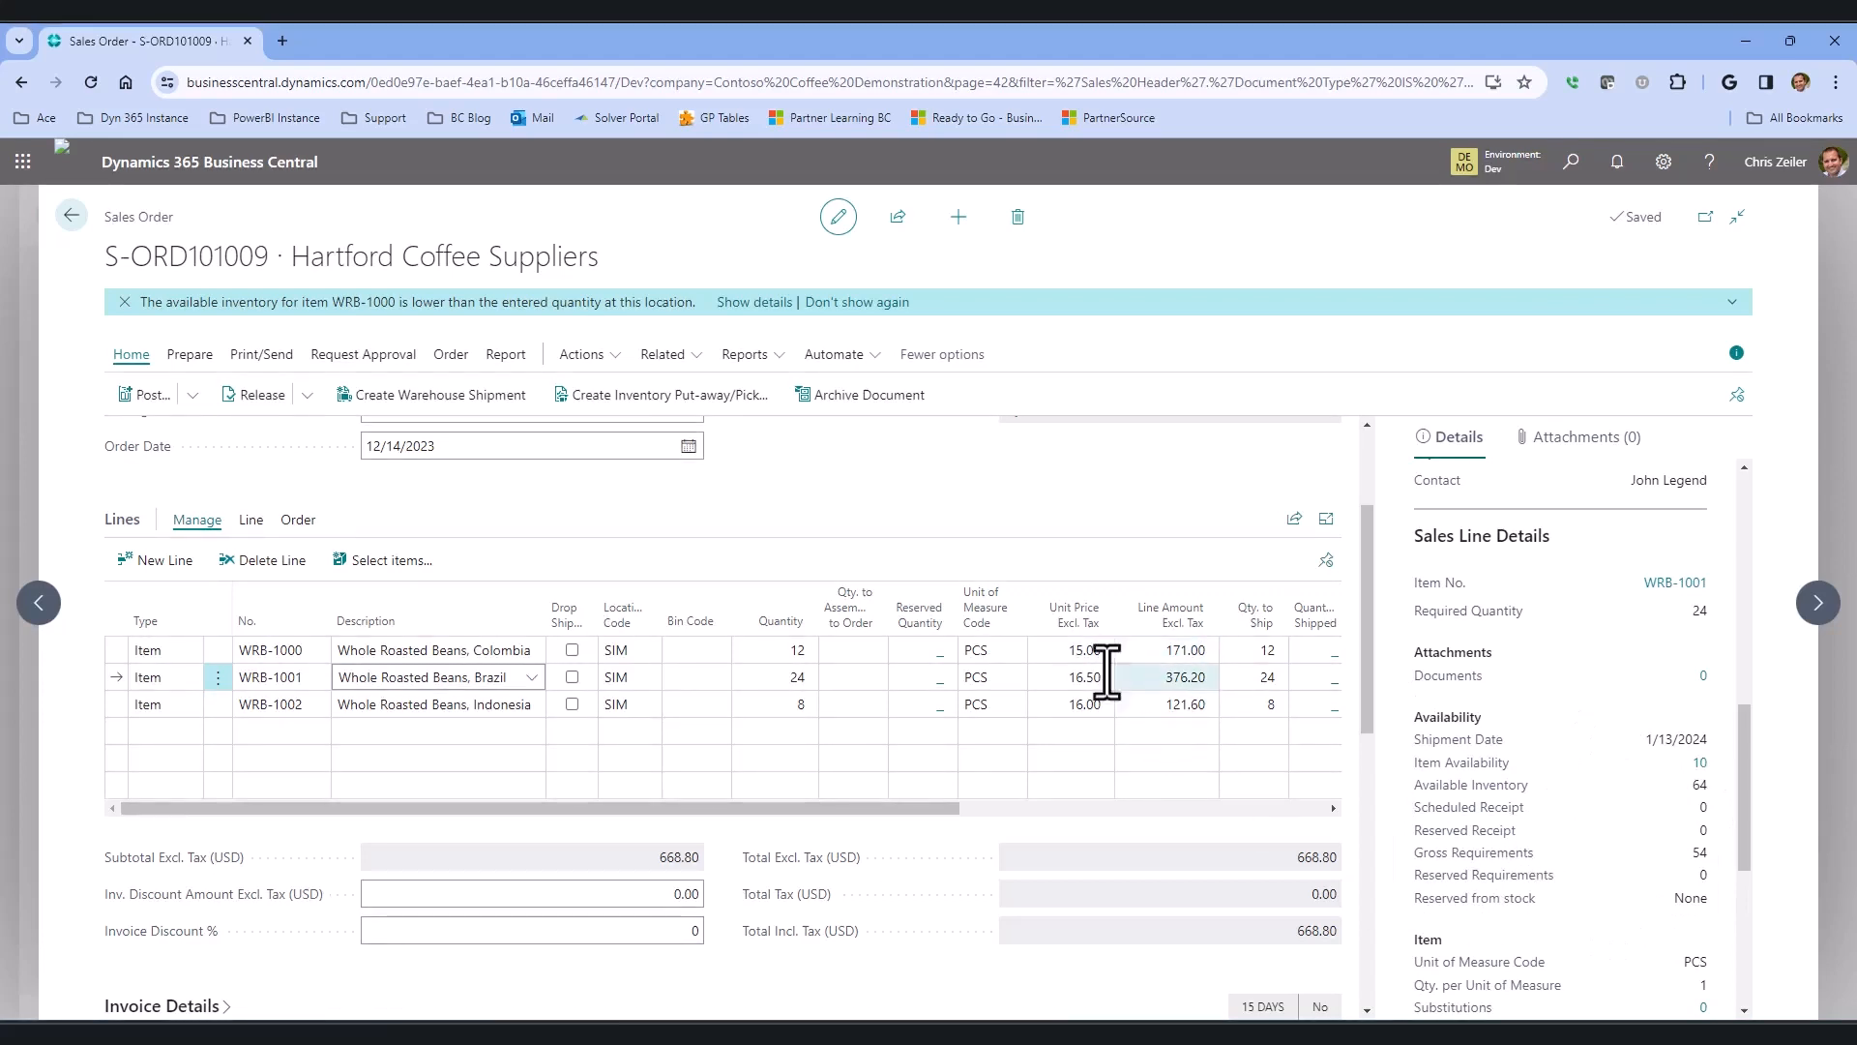
left_click_drag(1744, 760, 1755, 929)
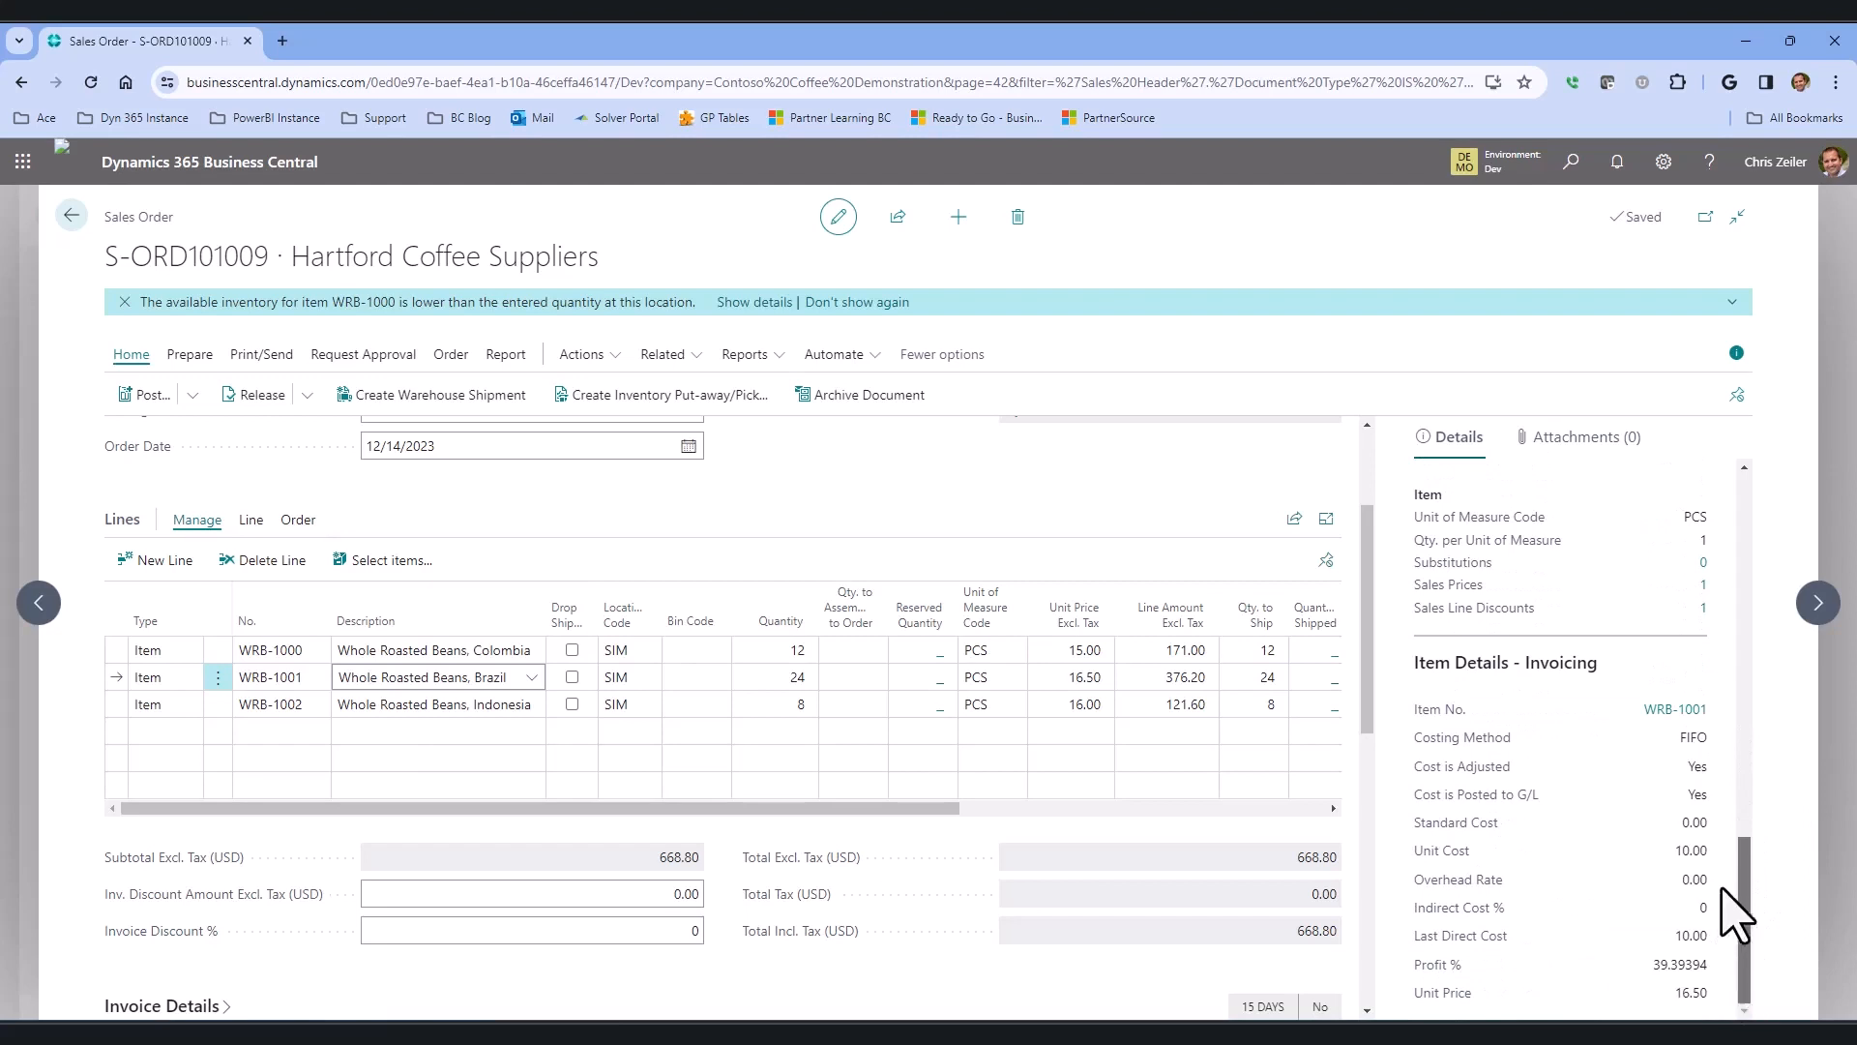
scroll(1645, 789, "up", 1)
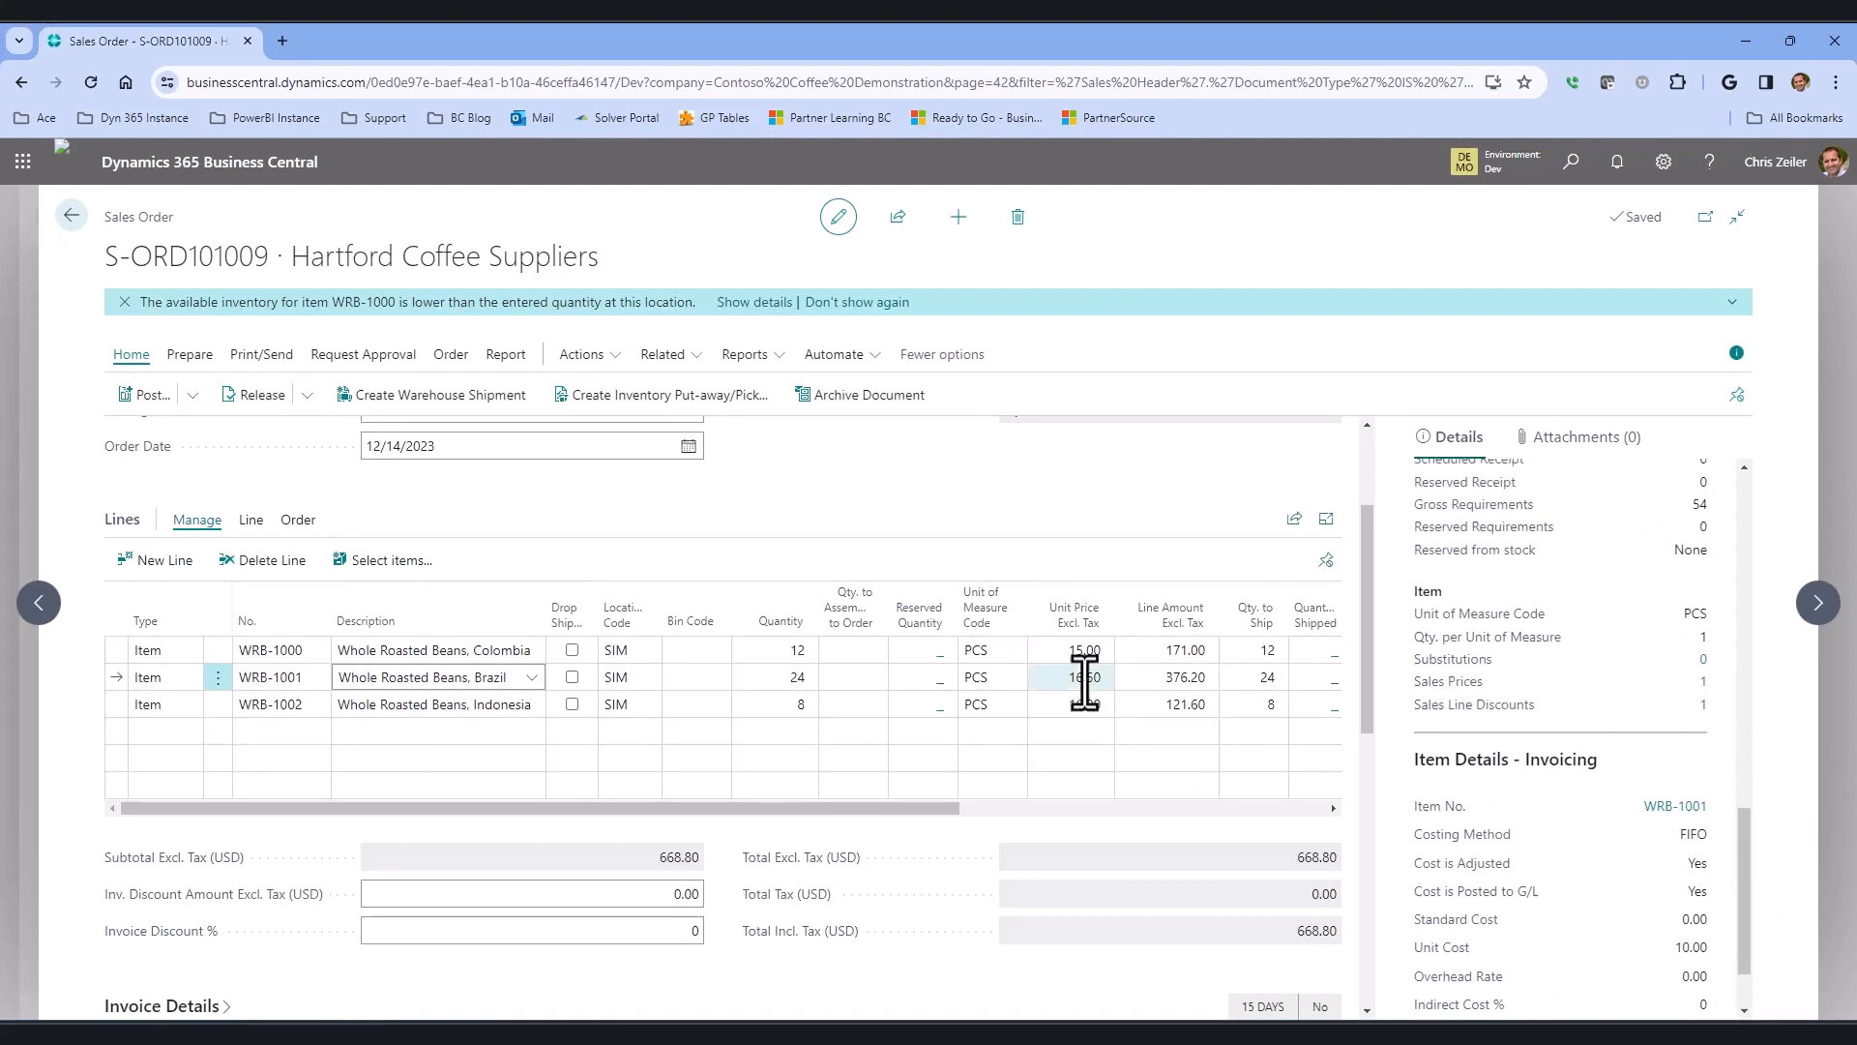
mouse_move(1473, 711)
left_click(1705, 683)
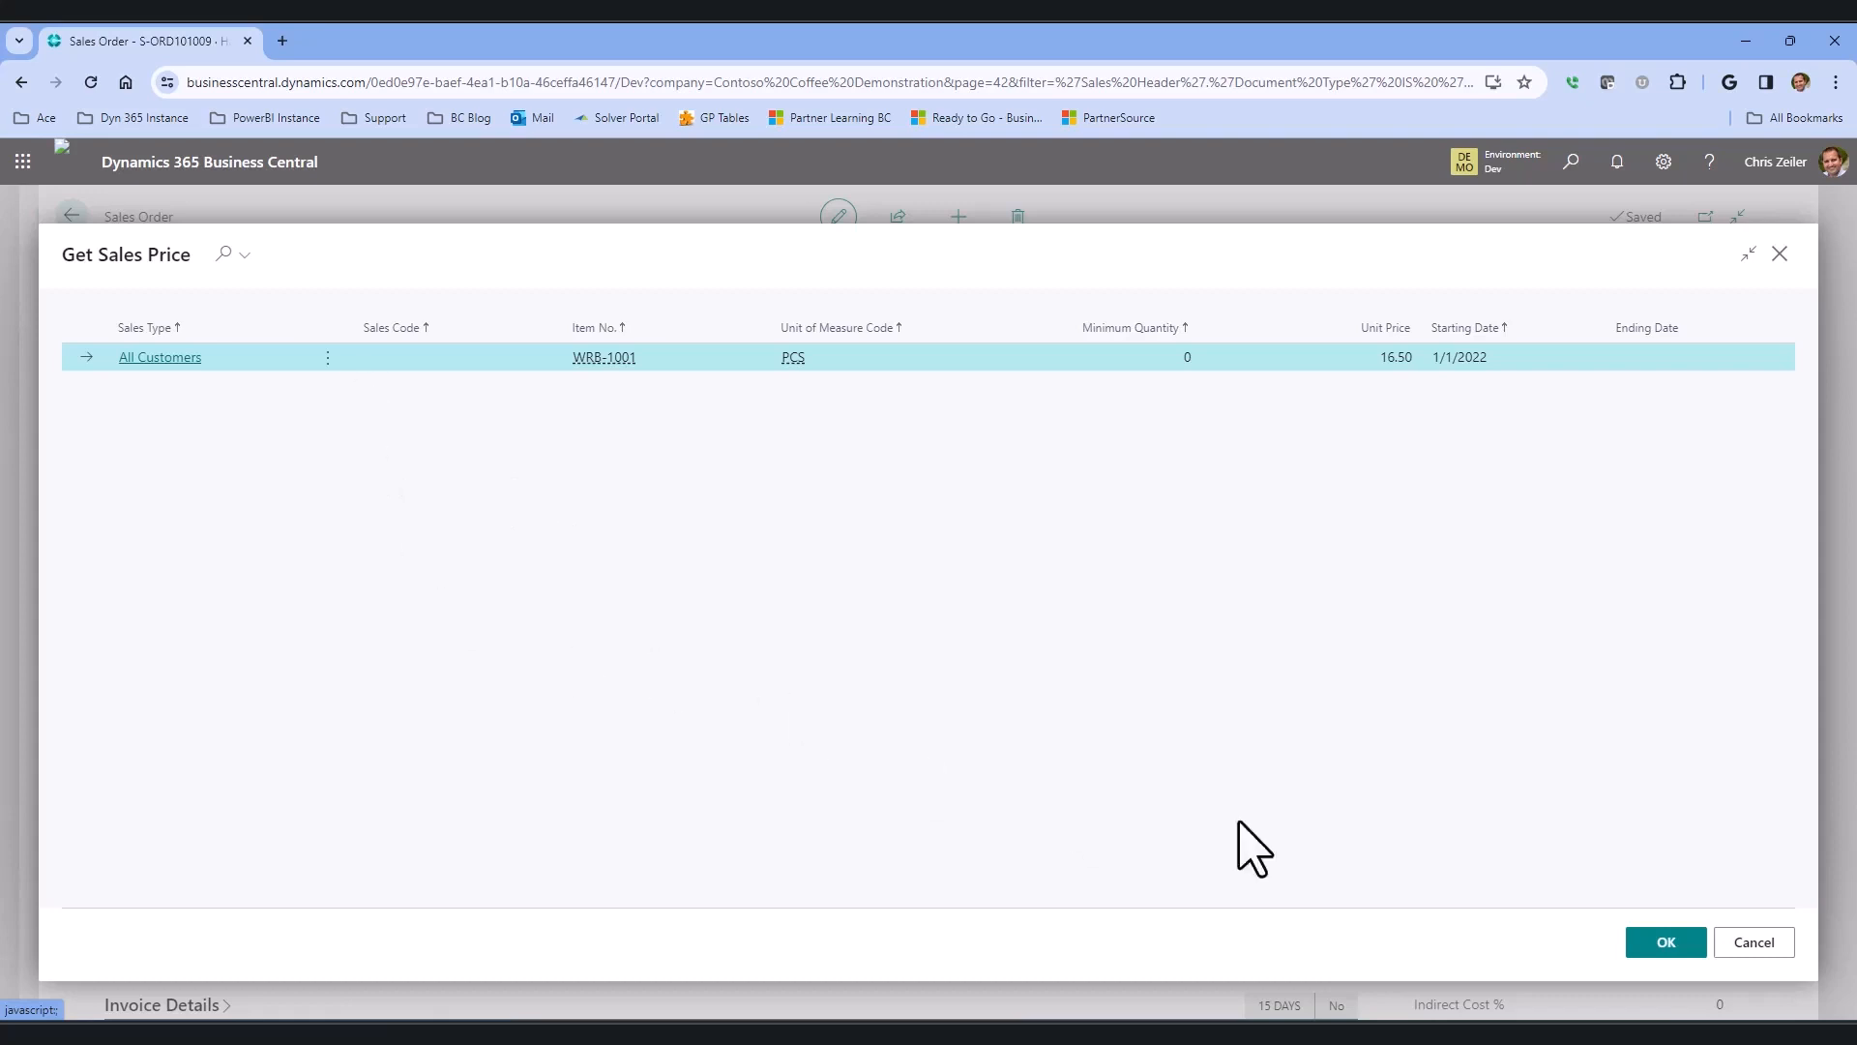
left_click(1754, 944)
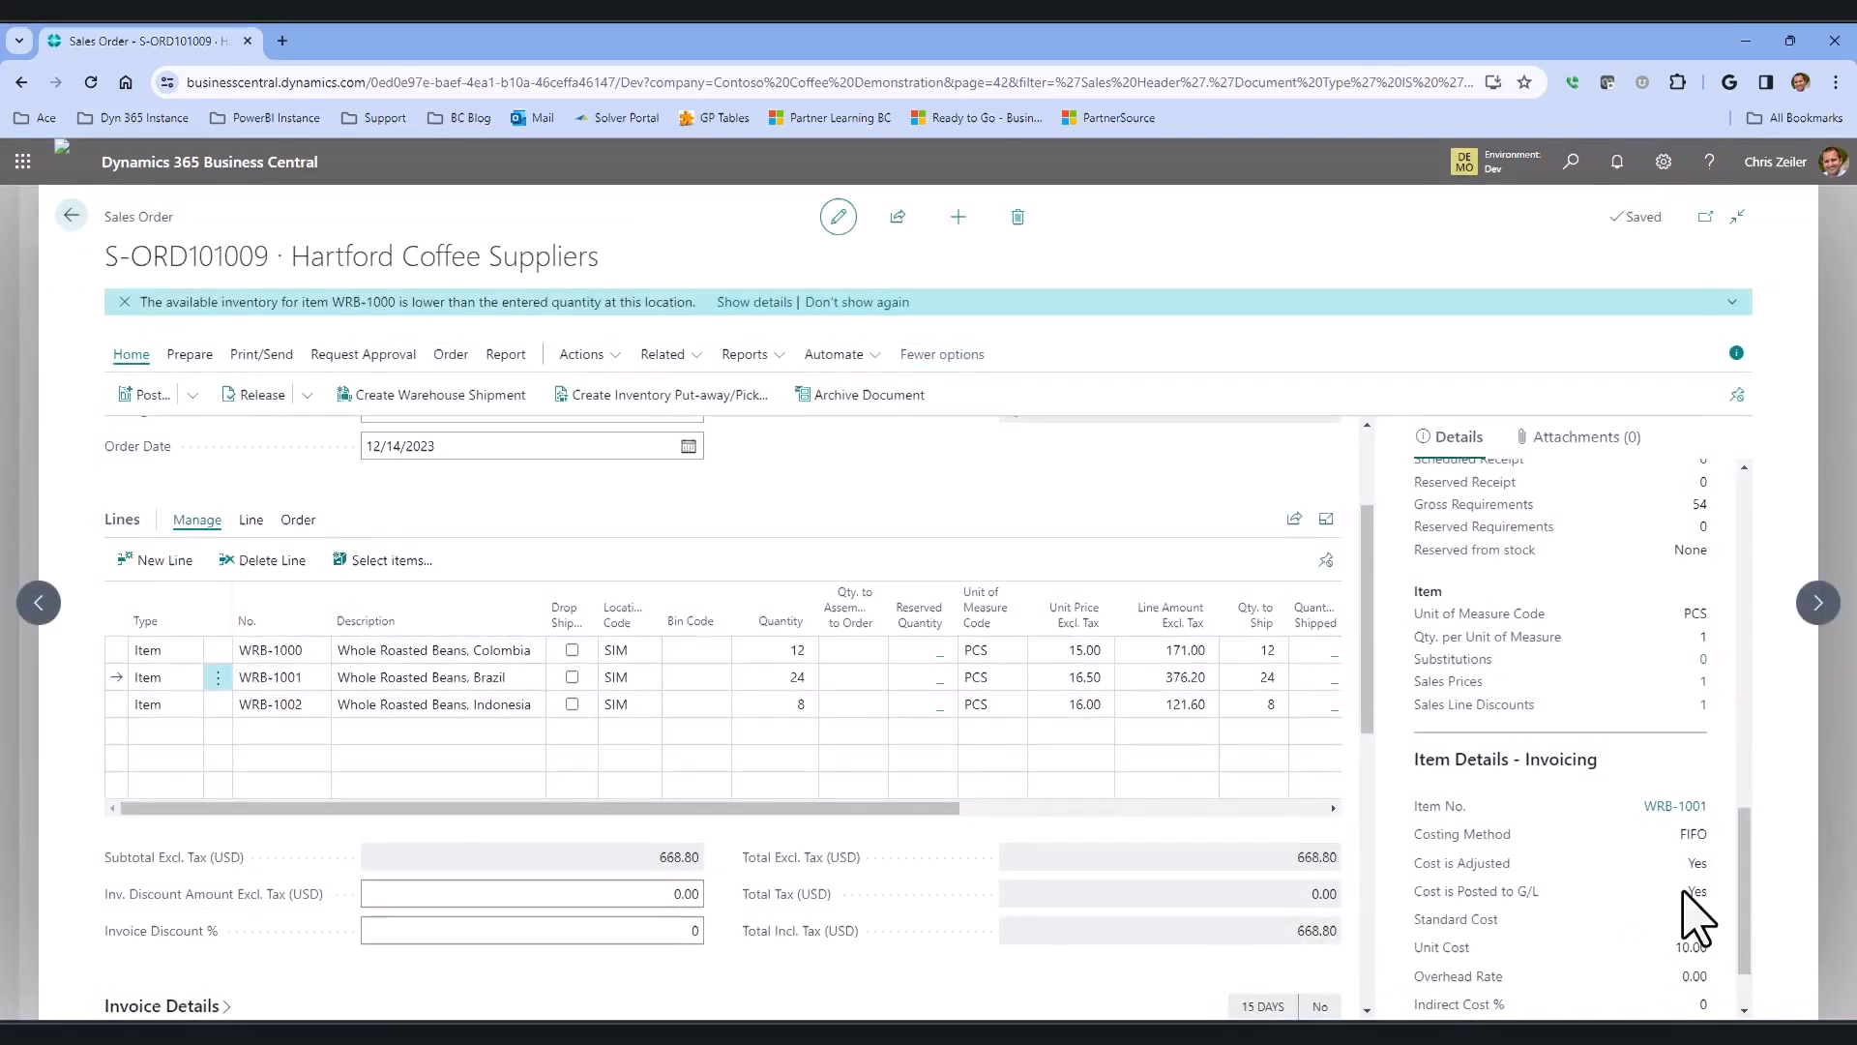
left_click(1704, 705)
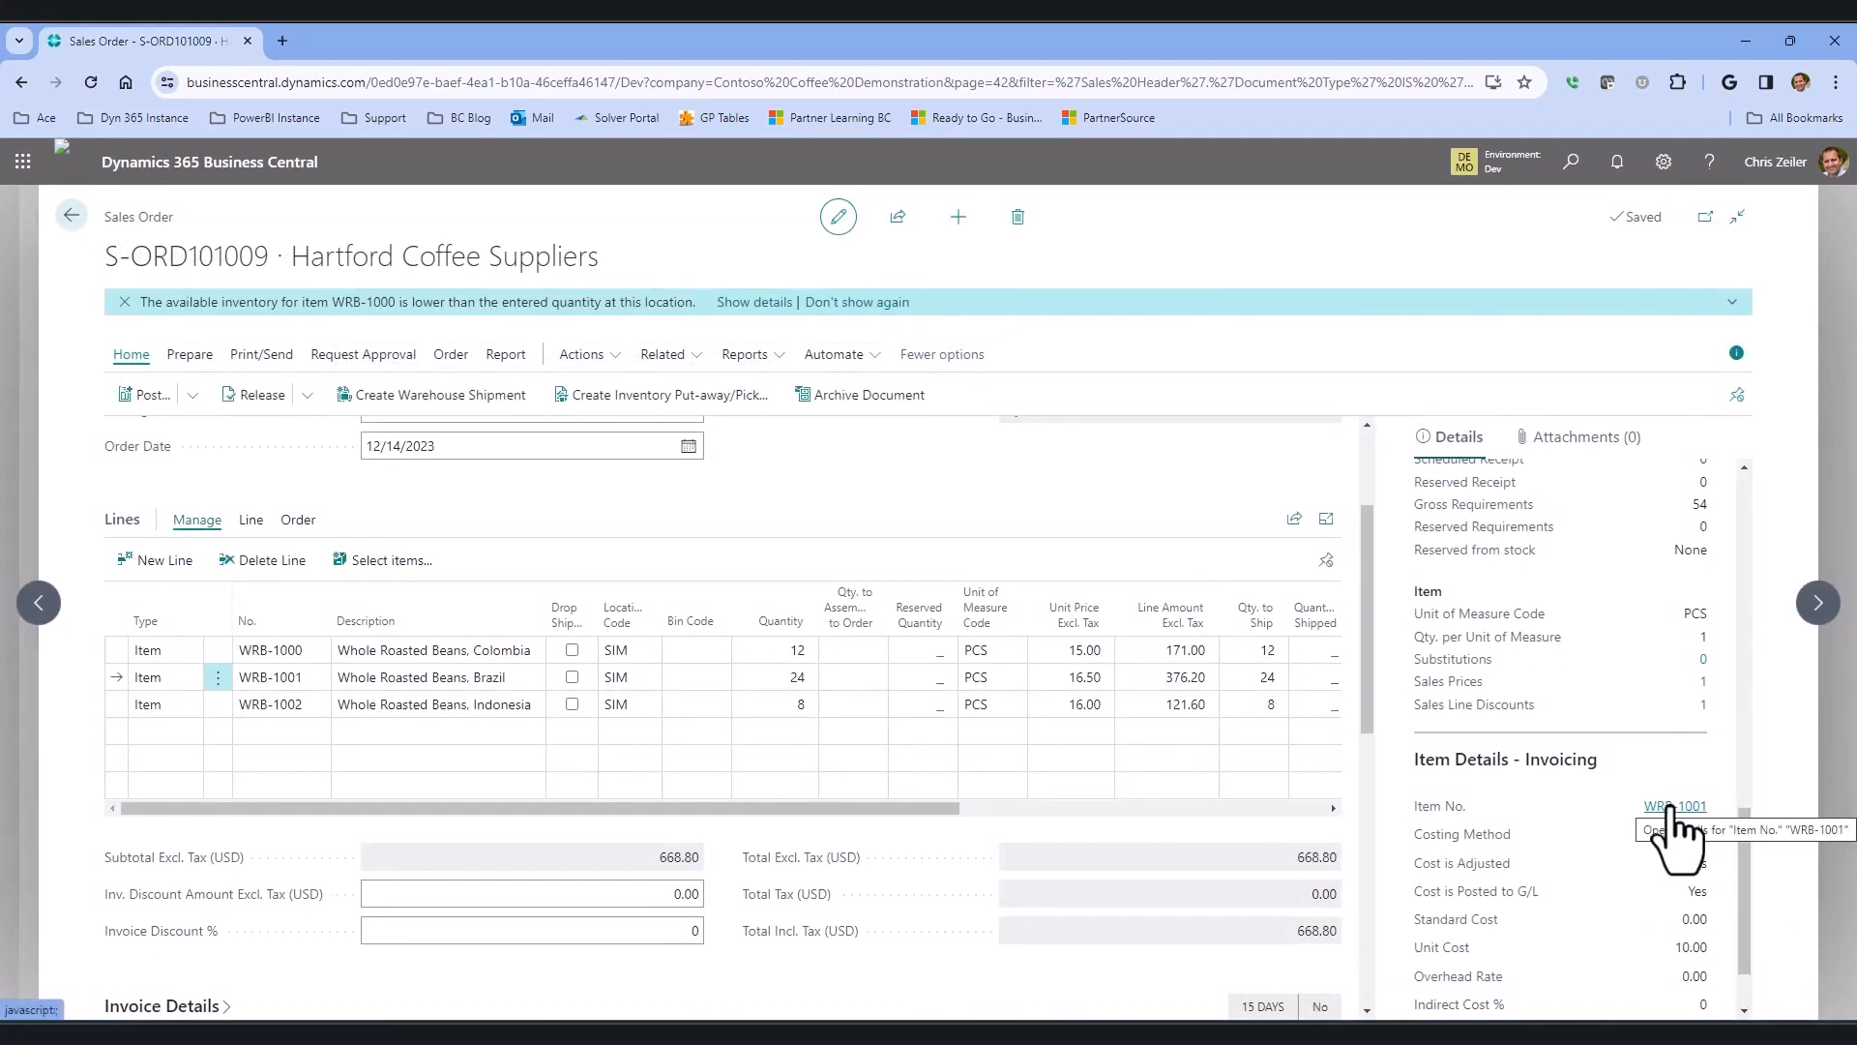
Step: Examine the order's shipping and billing details, including the available ship-to and bill-to options
scroll(1641, 829, "down", 2)
scroll(1267, 769, "down", 2)
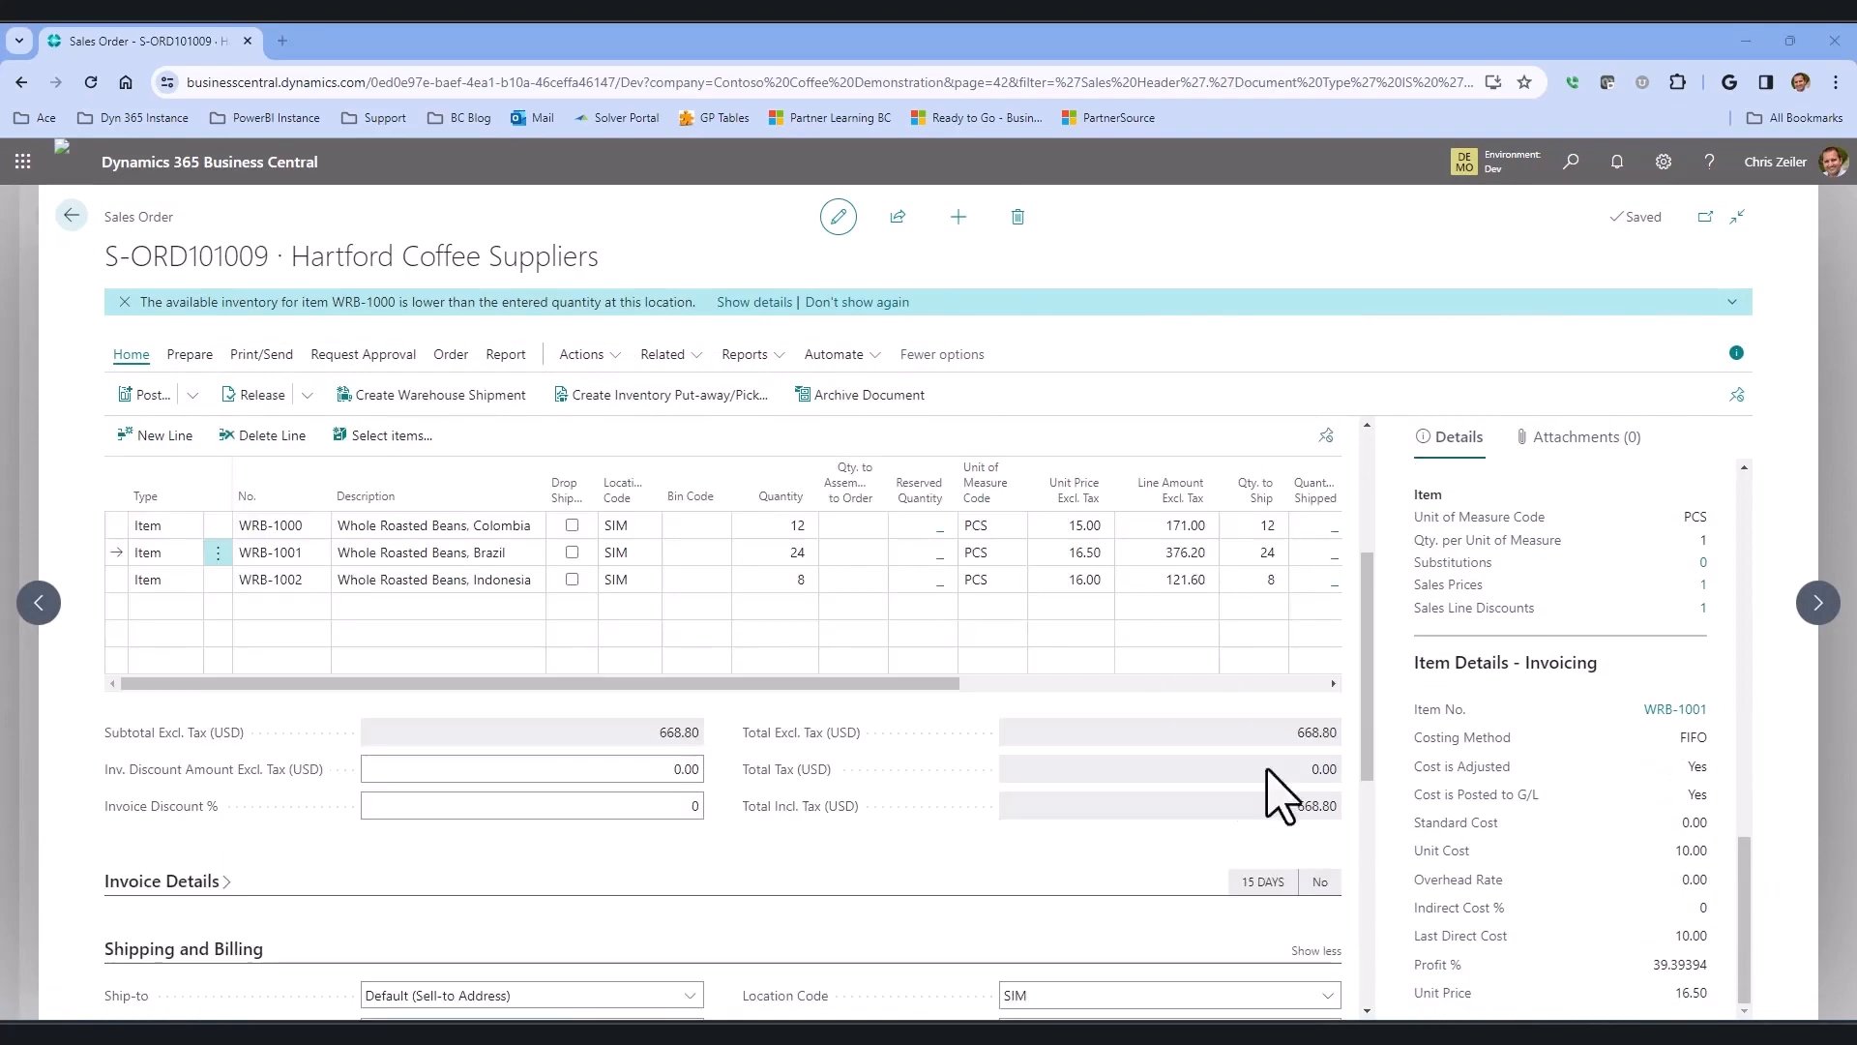
scroll(1025, 807, "down", 3)
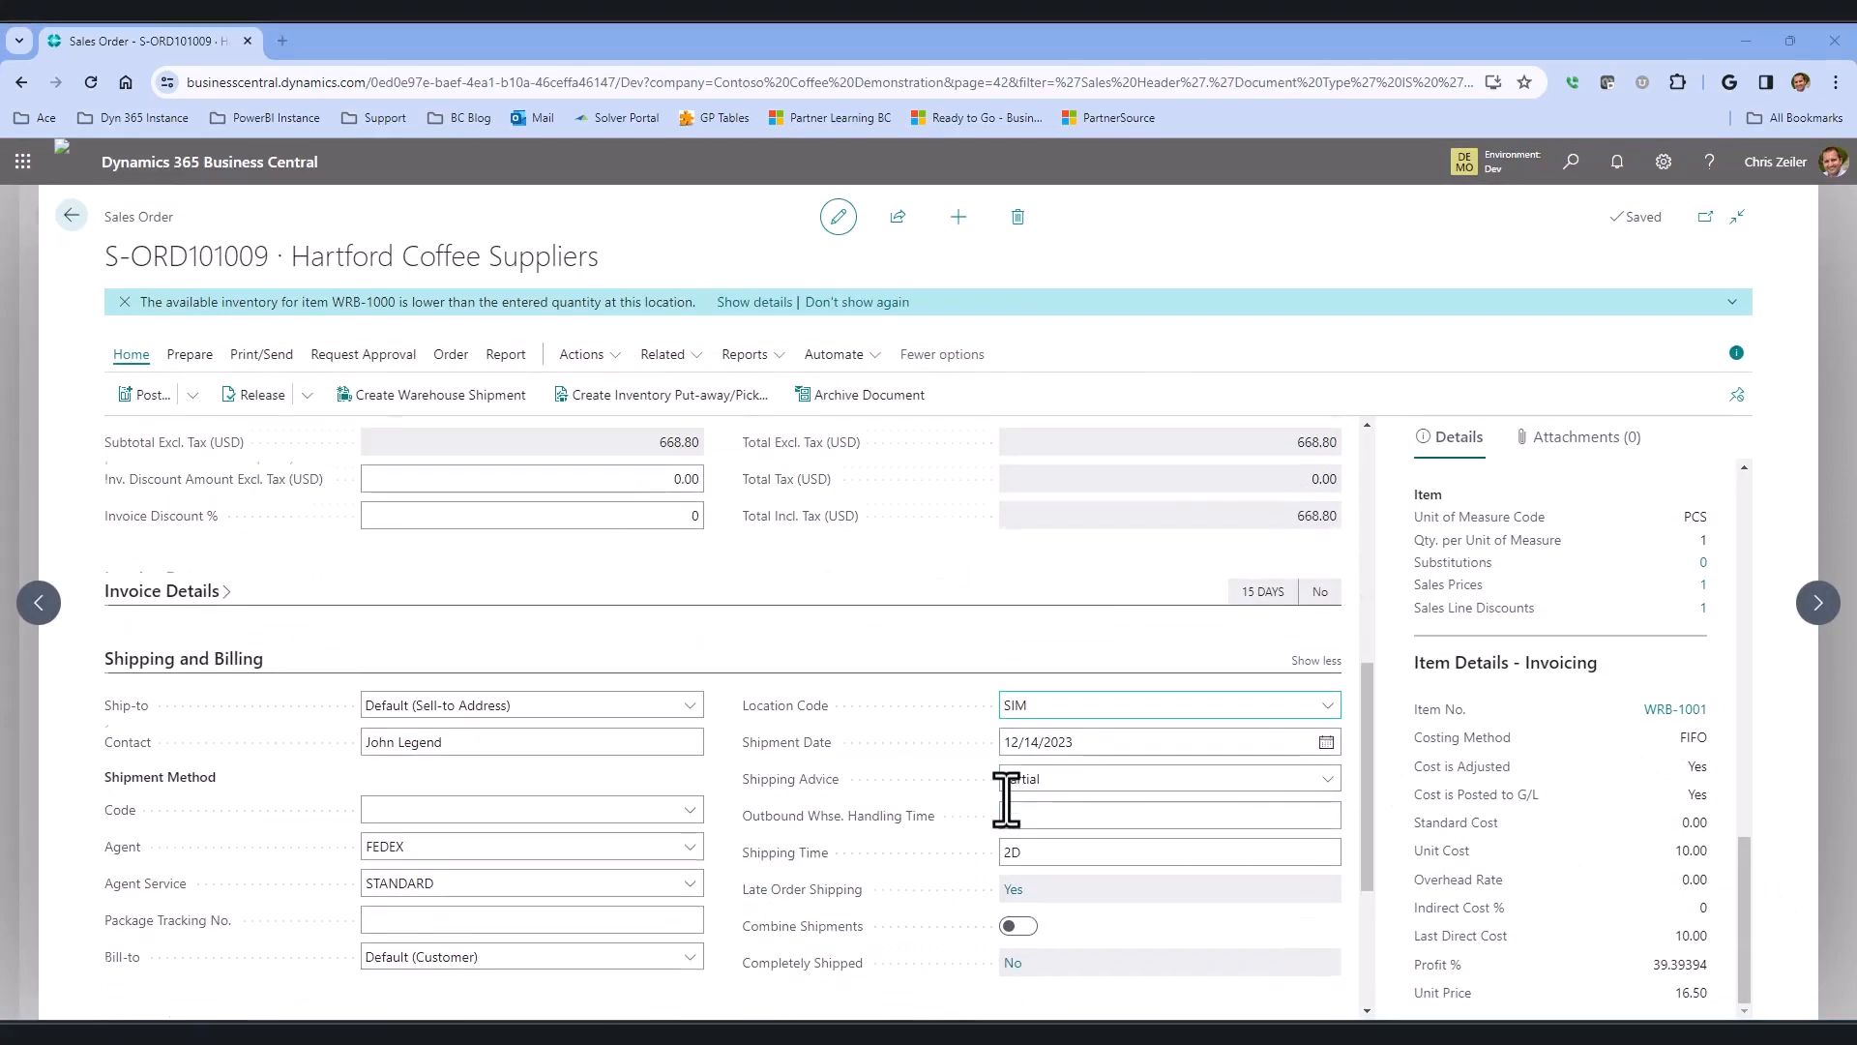
scroll(1006, 799, "down", 1)
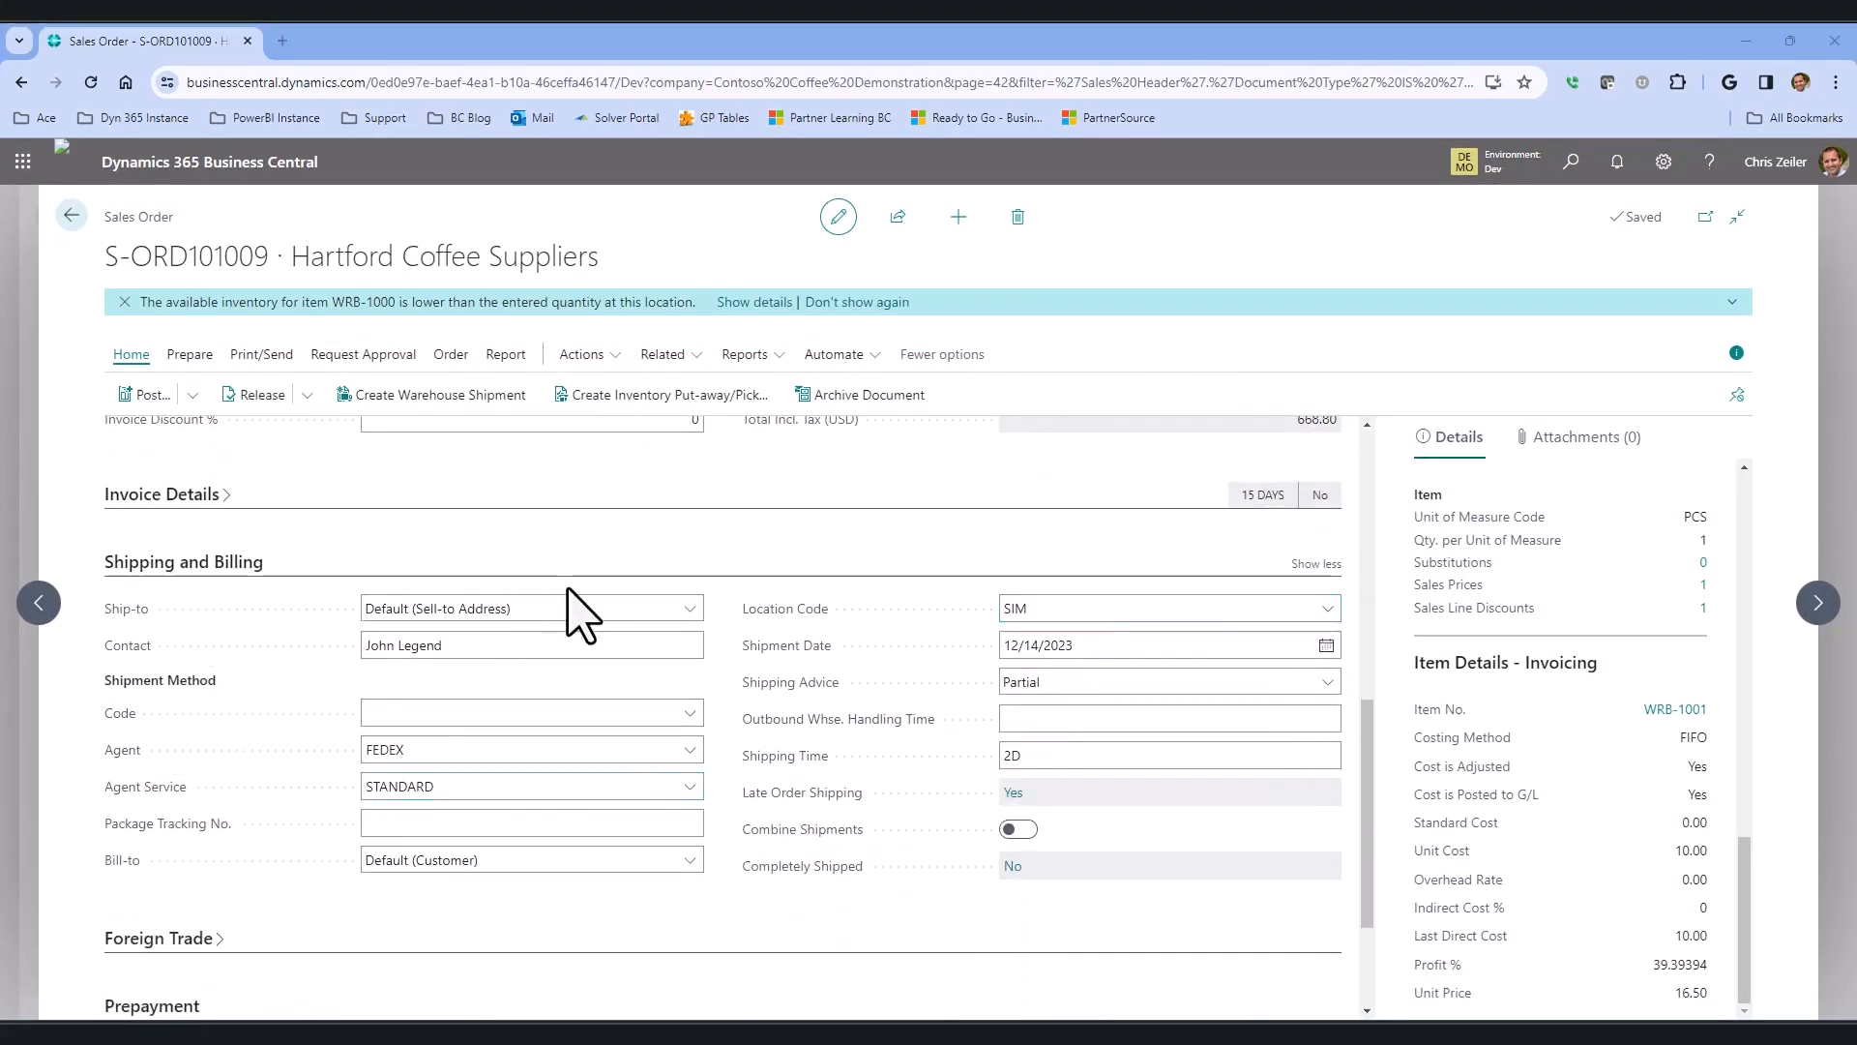
left_click(691, 609)
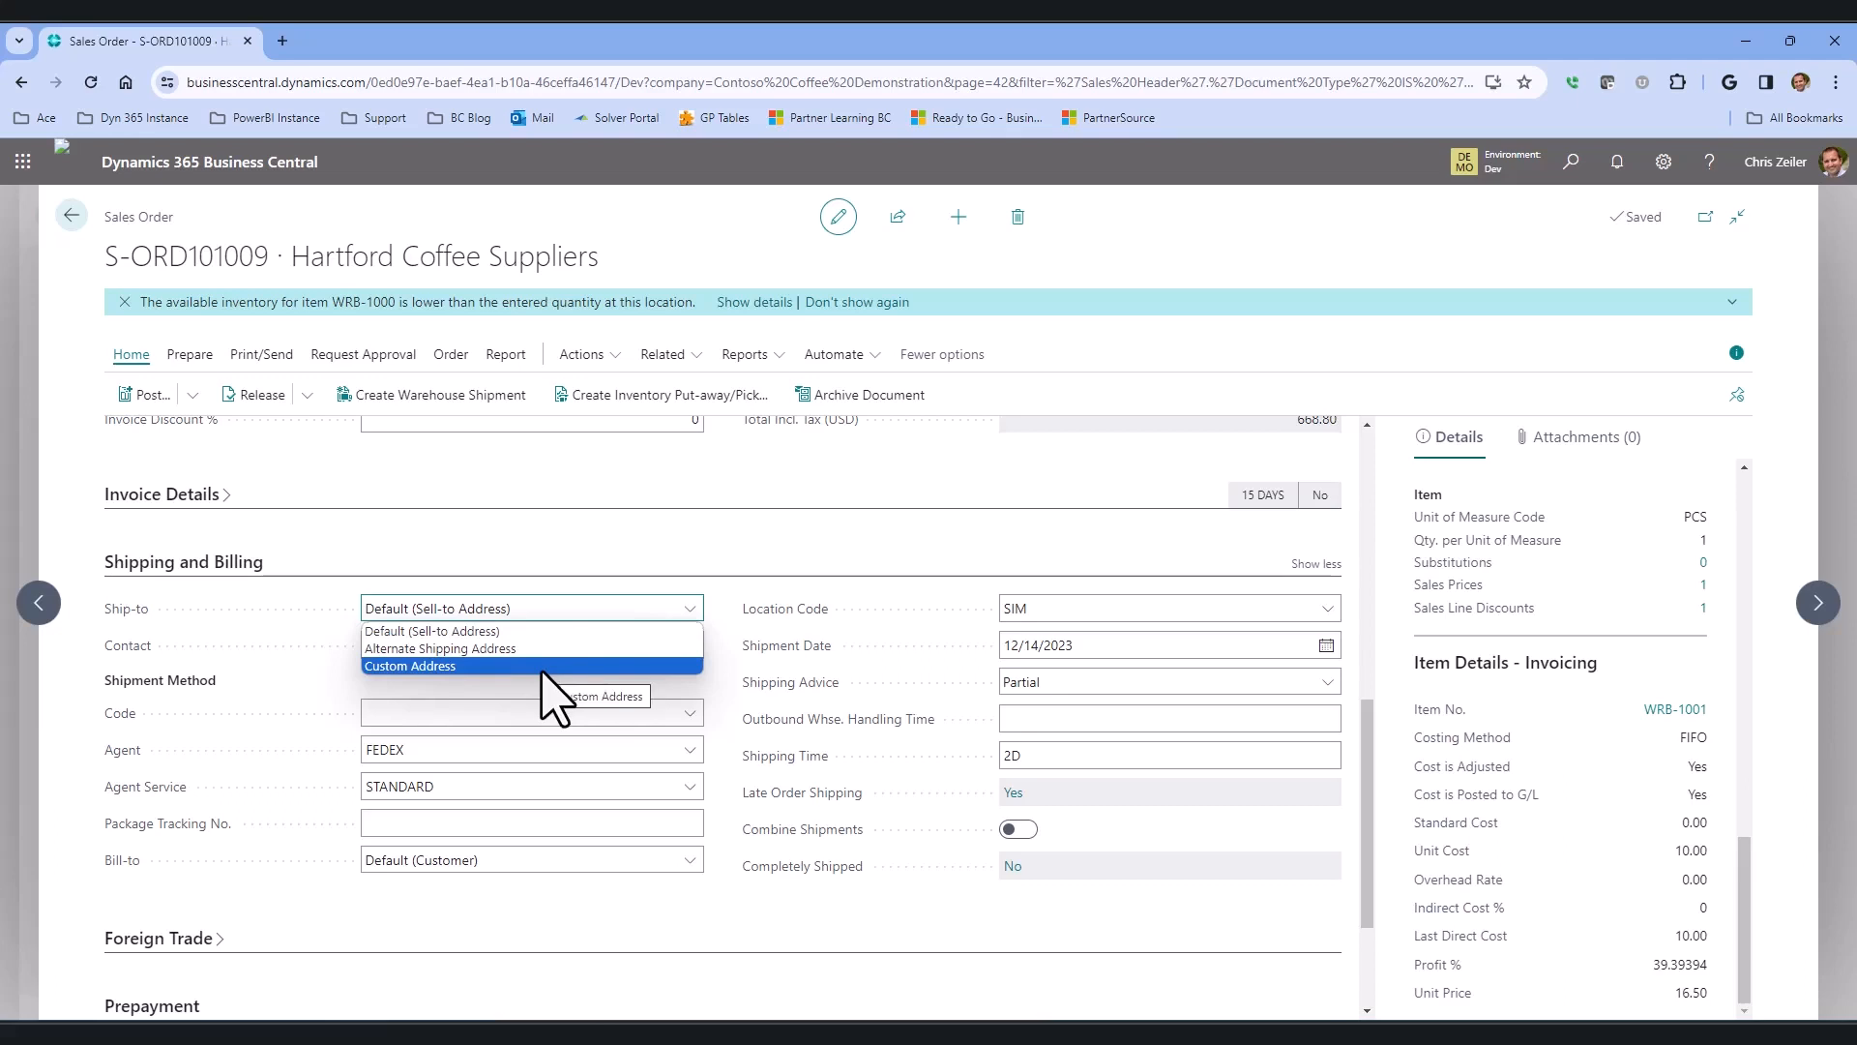
left_click(1173, 561)
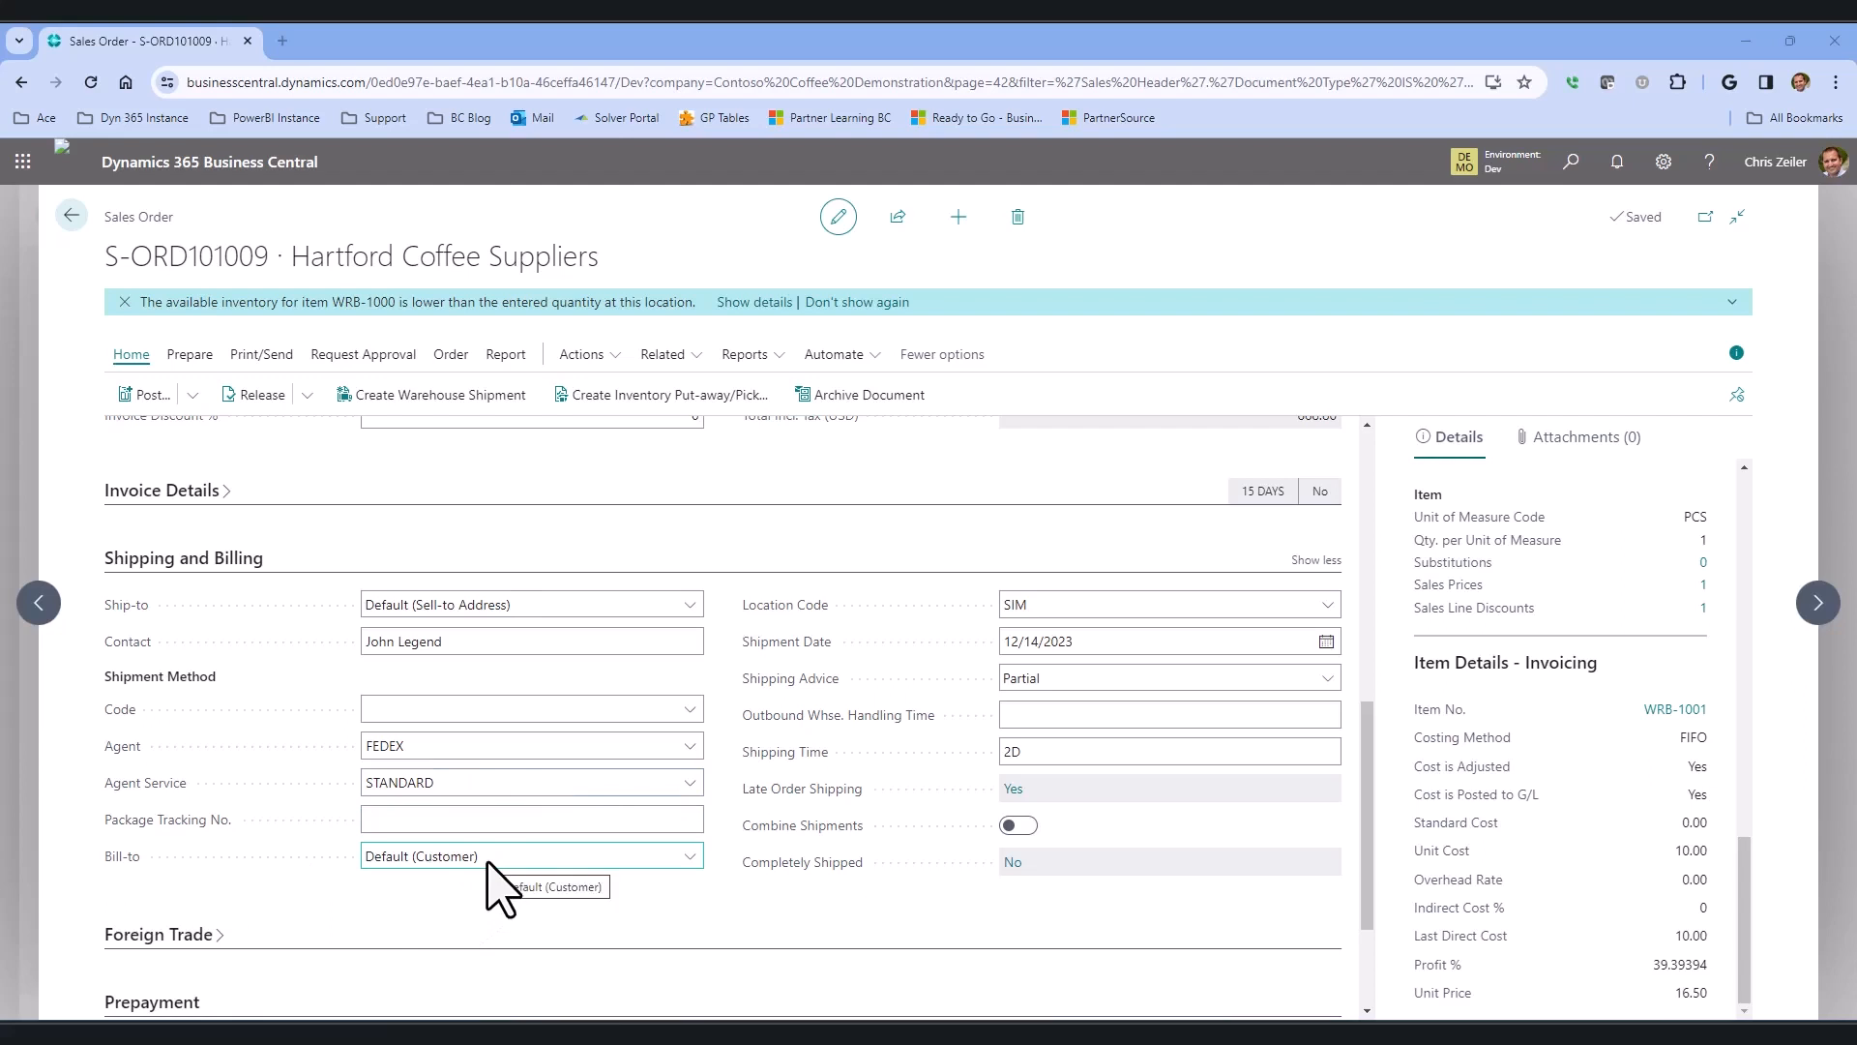
left_click(692, 857)
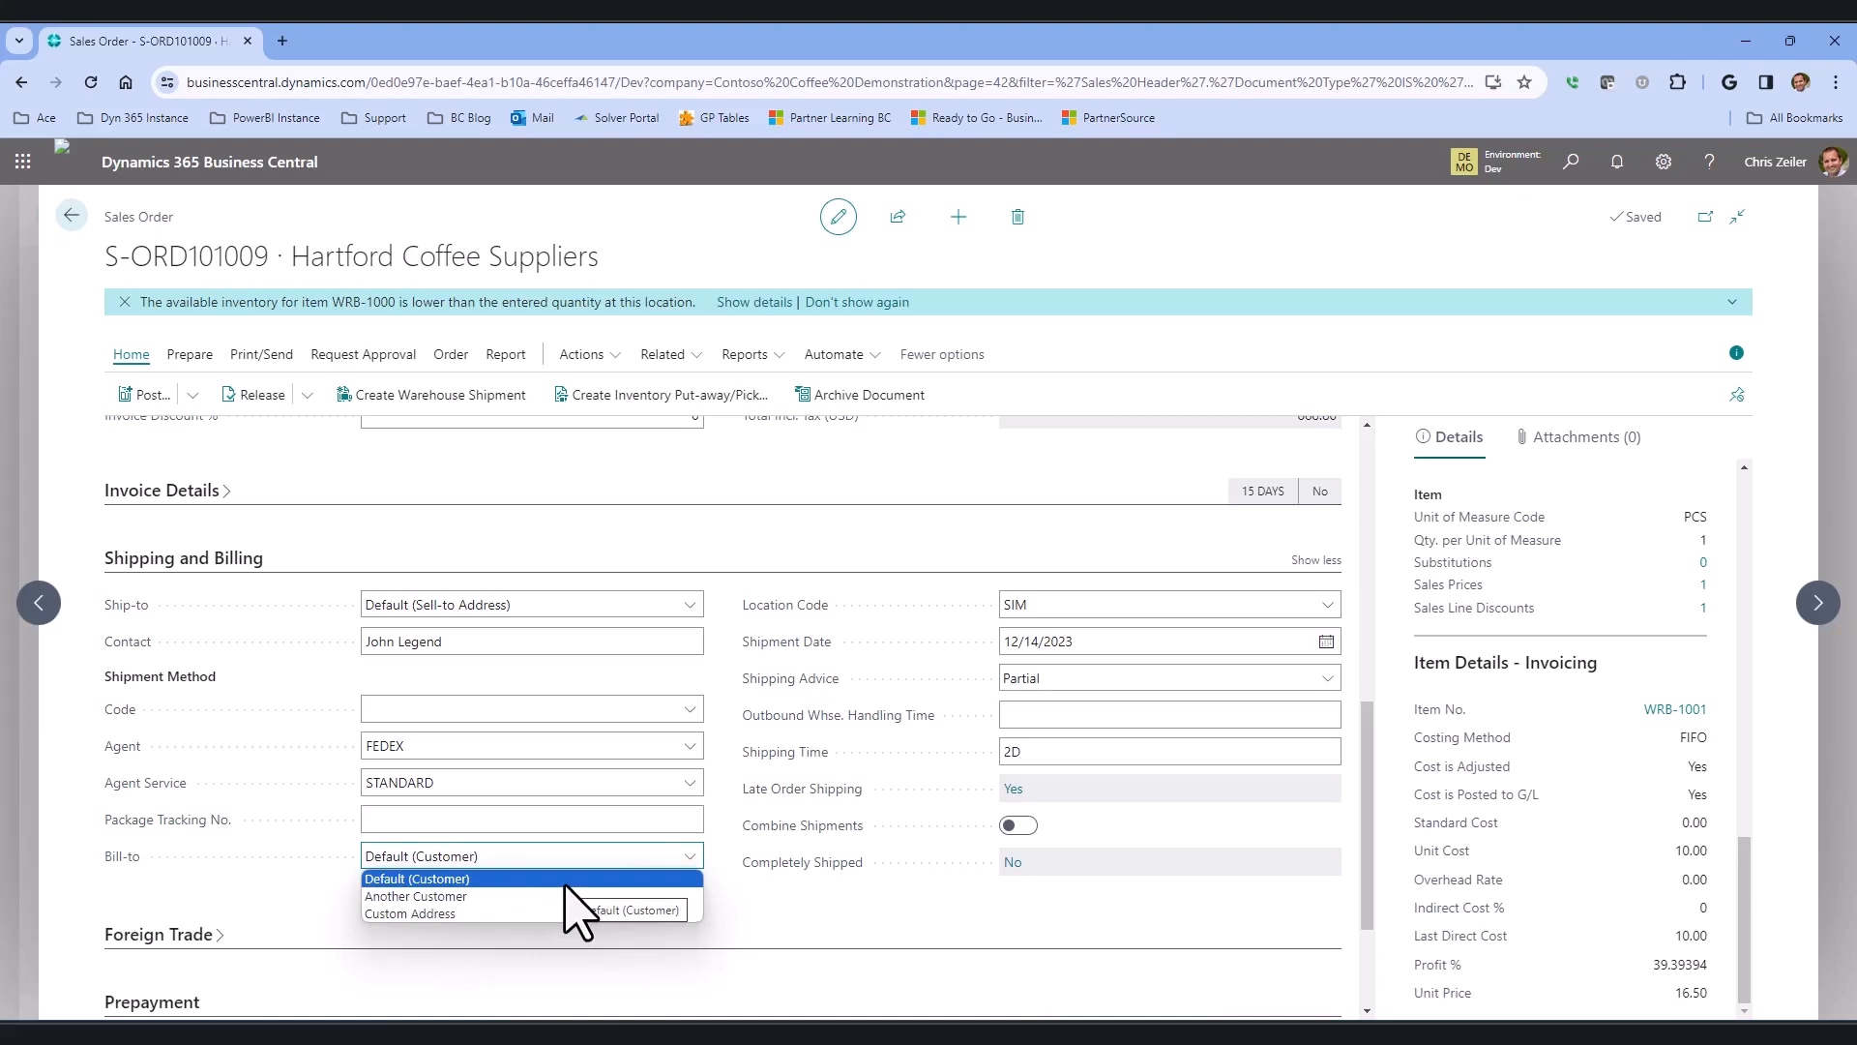
left_click(871, 935)
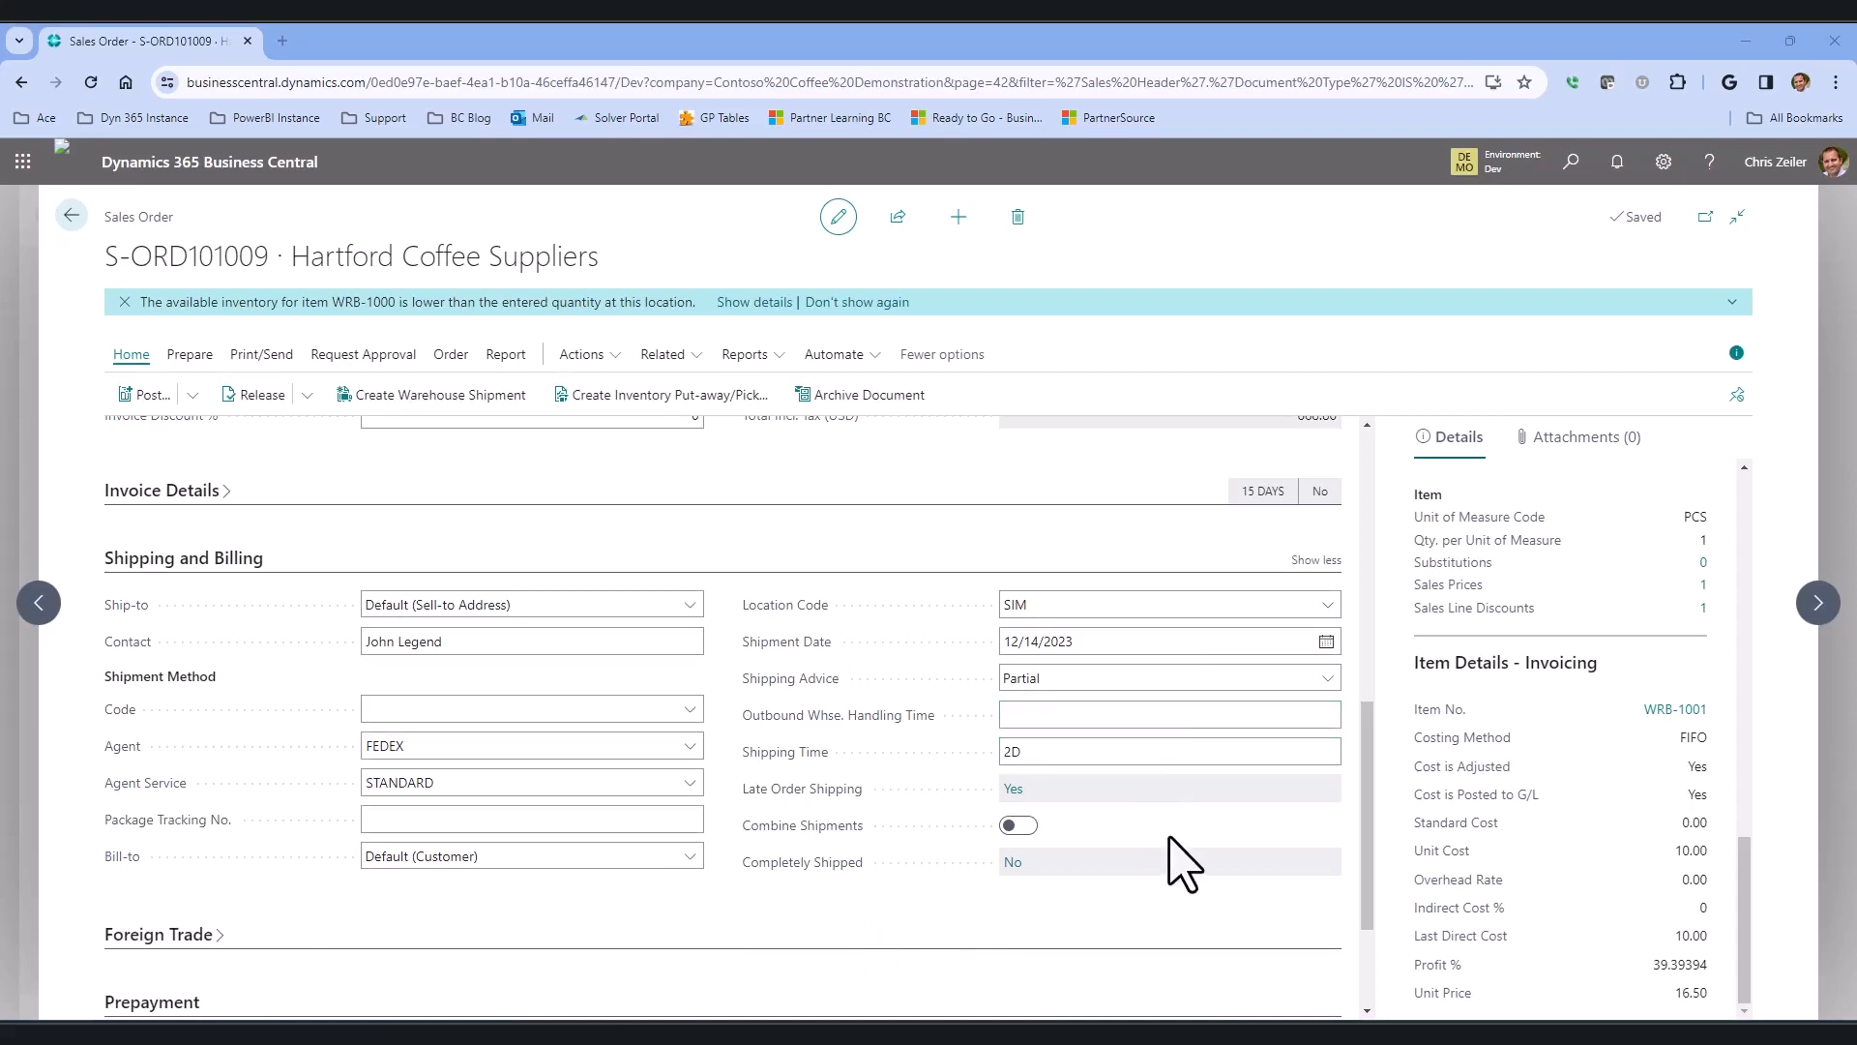
Step: Release the Hartford Coffee Suppliers sales order and display its print and send options
scroll(1181, 871, "up", 4)
scroll(1183, 871, "up", 3)
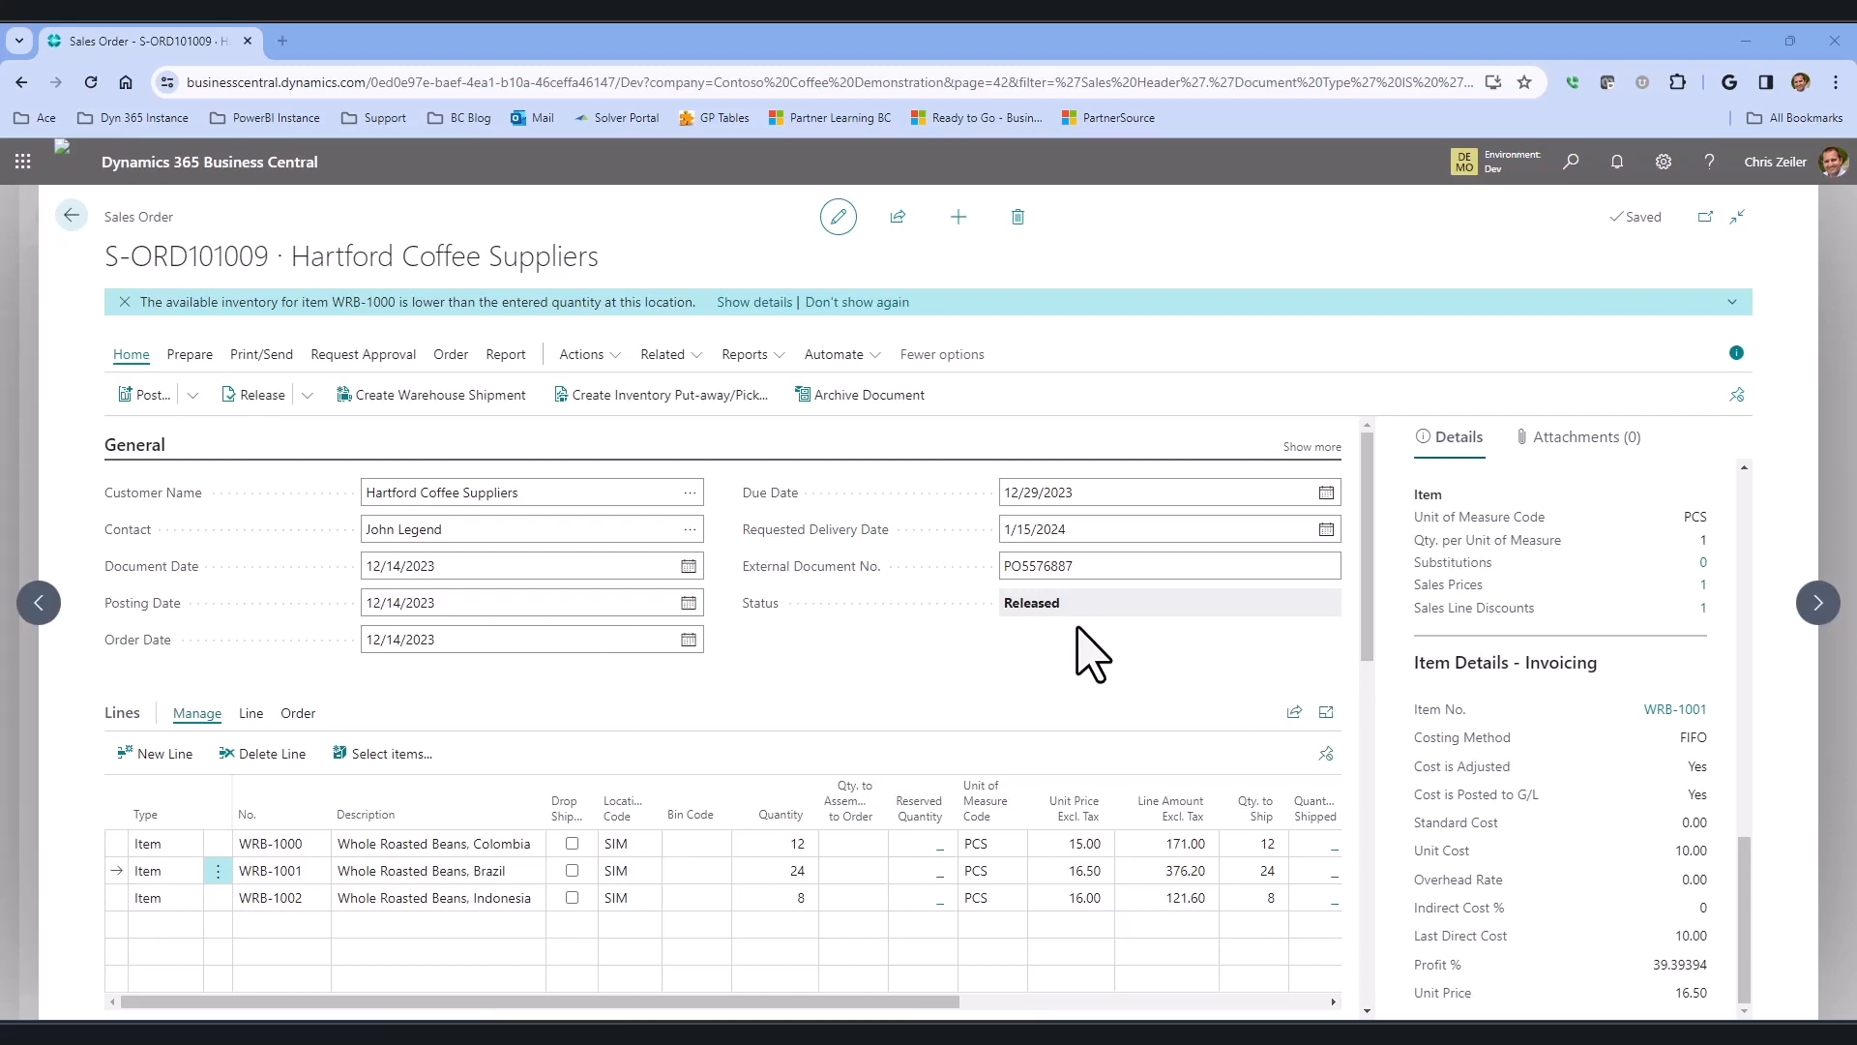
left_click(265, 358)
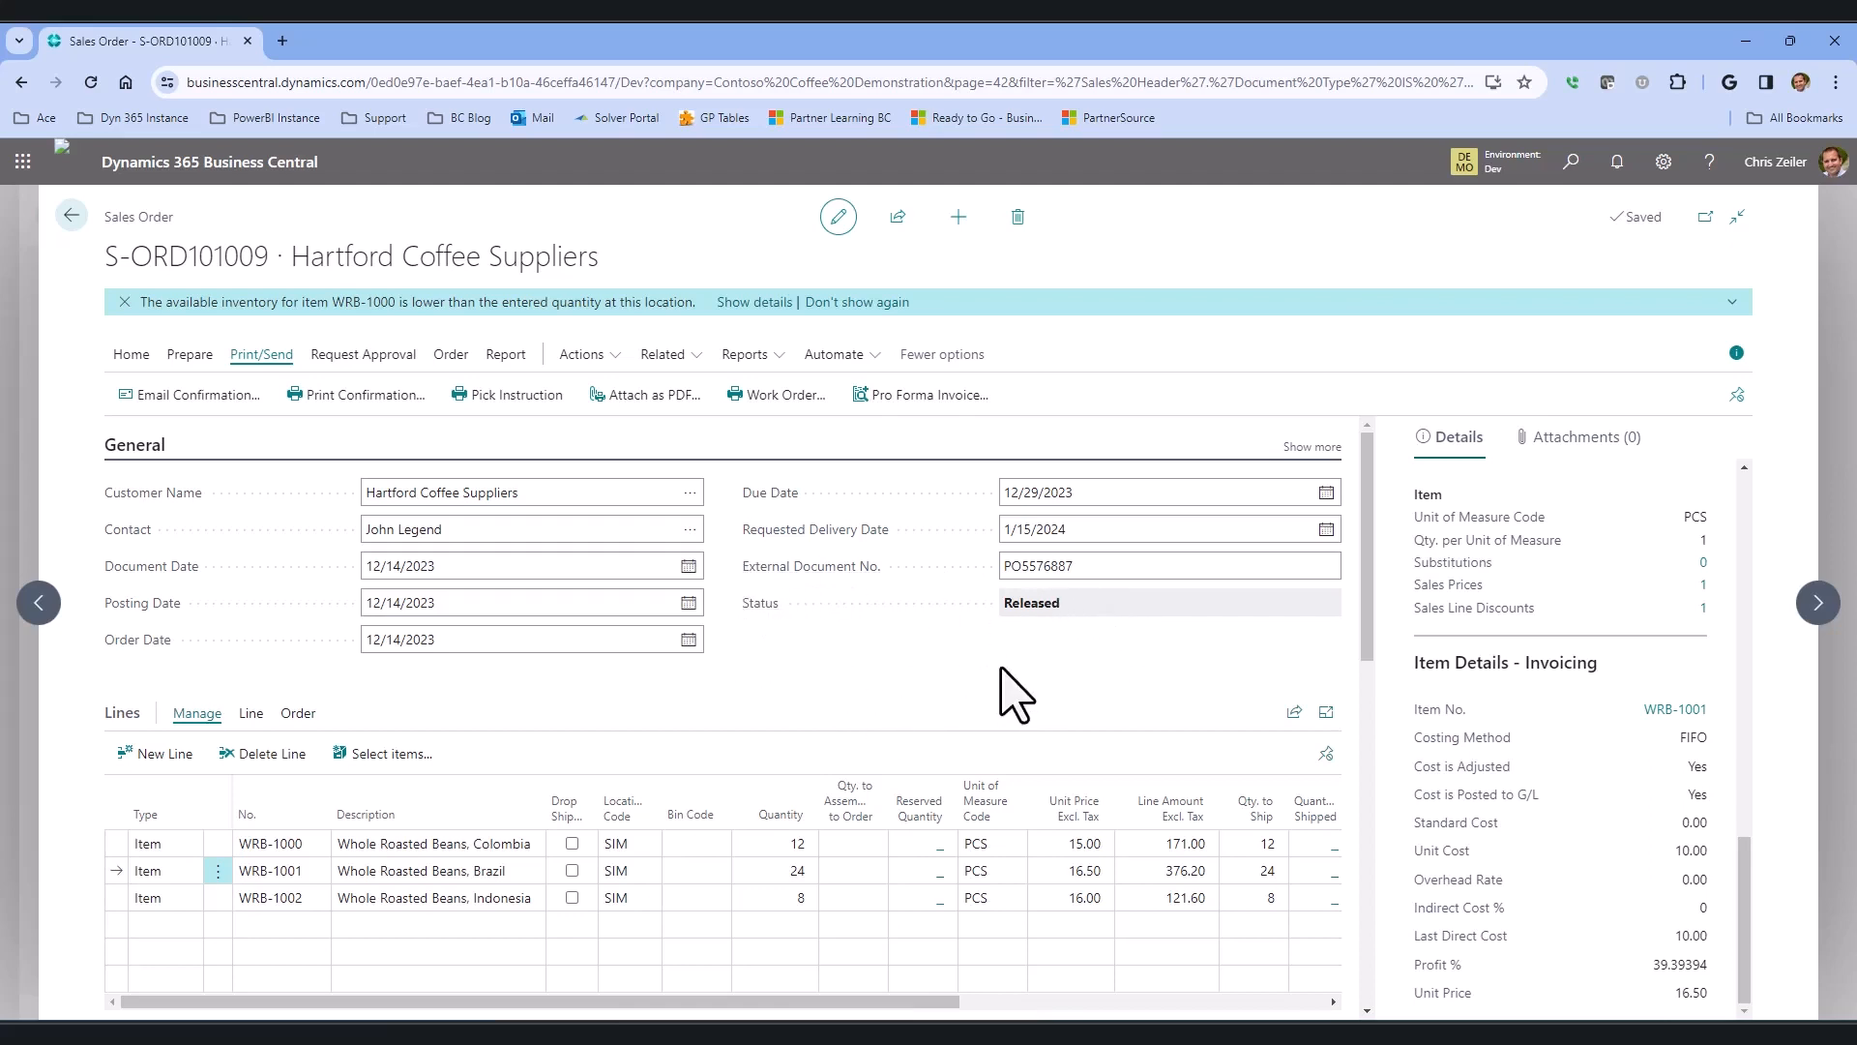
Step: Return to the sales orders list and select the Hartford Coffee Suppliers order
left_click(70, 216)
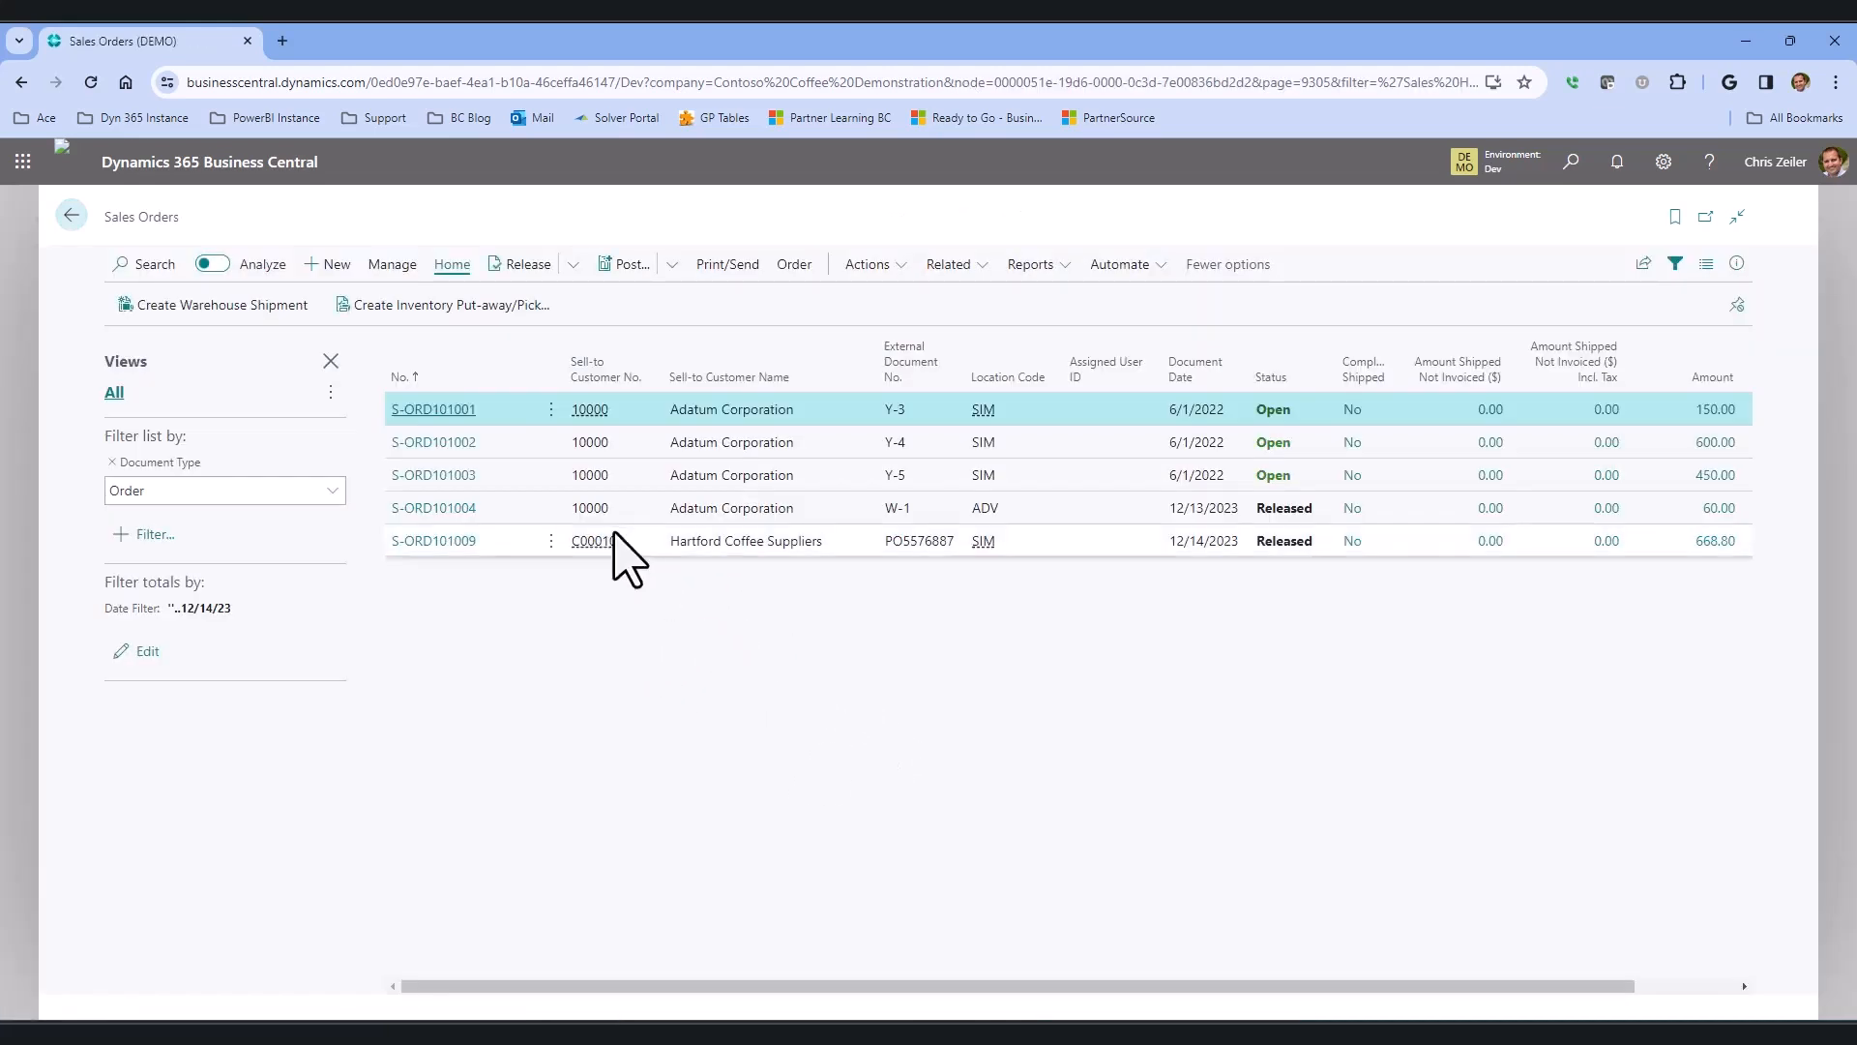
left_click(689, 544)
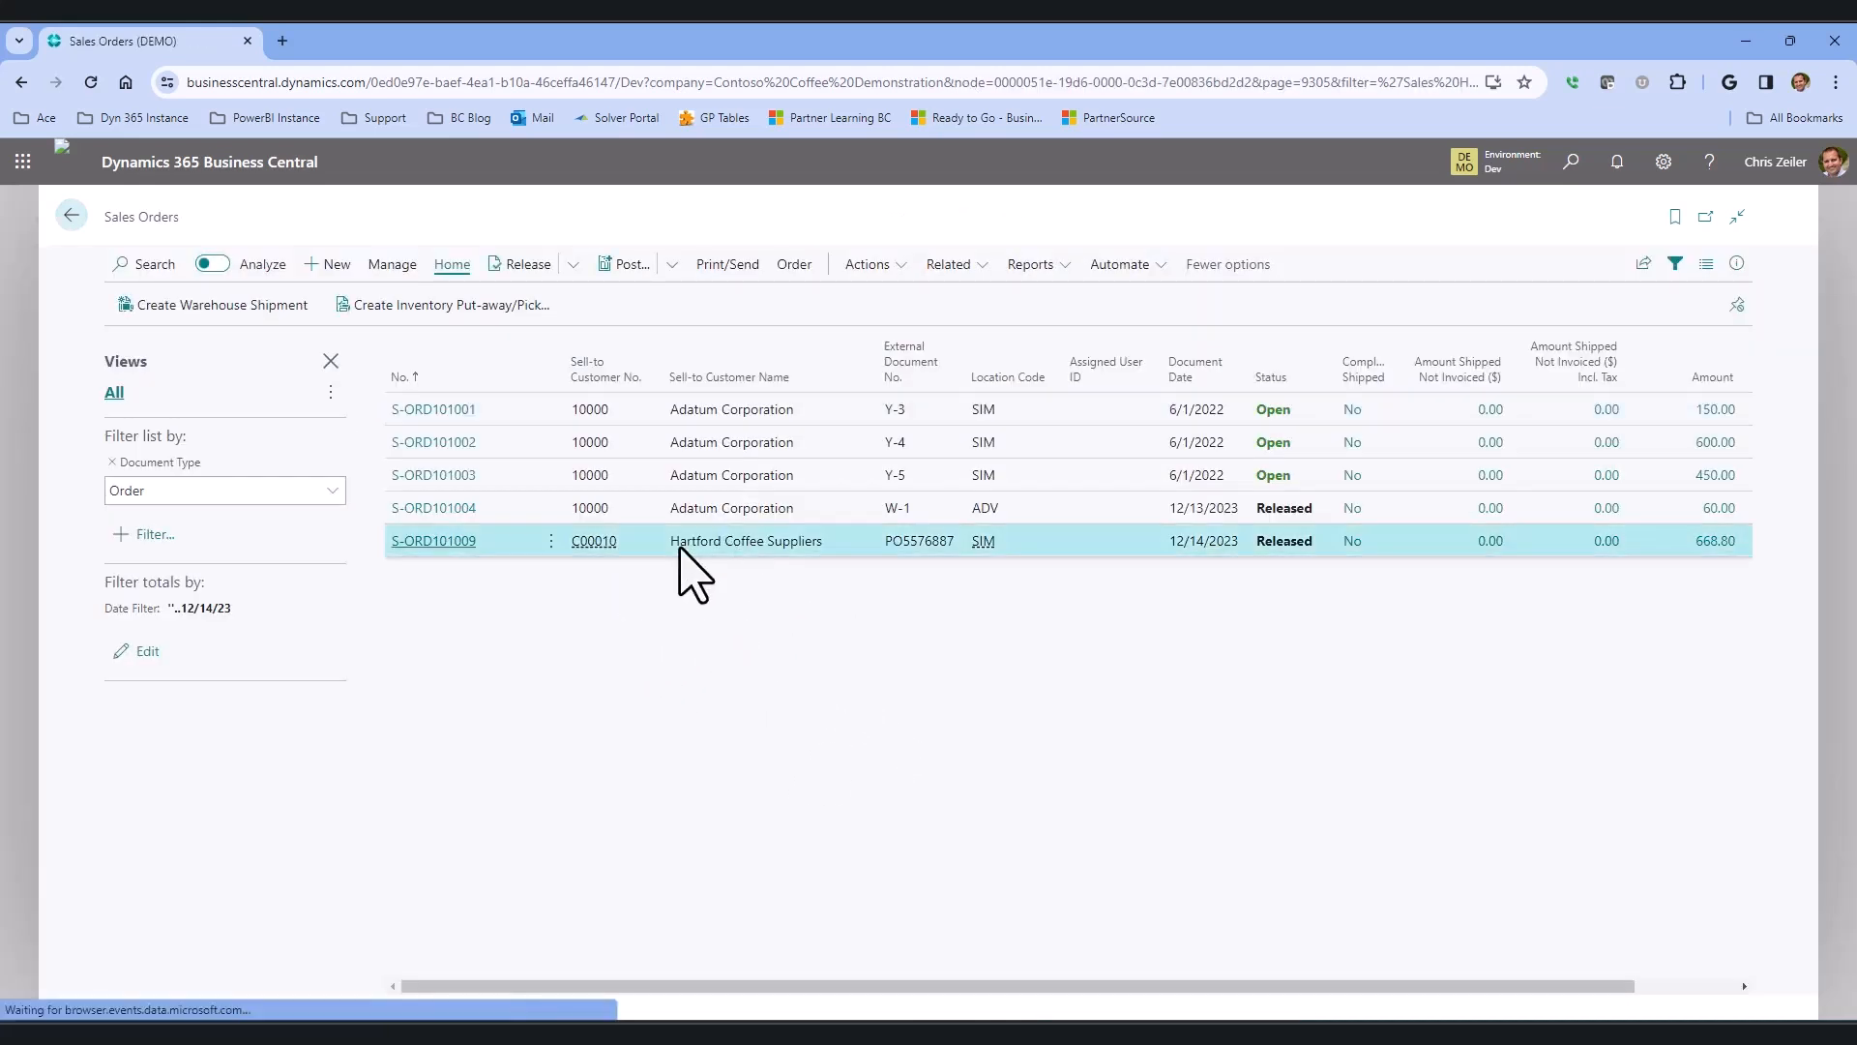